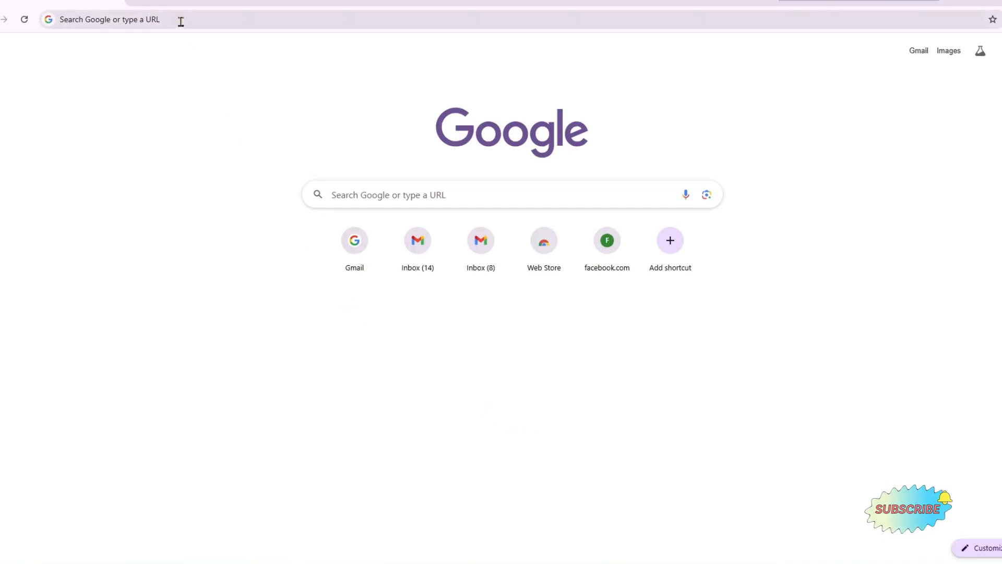
- Search Google for clipchamp and open the official Clipchamp website
{"action": "left_click", "coordinate": [165, 15]}
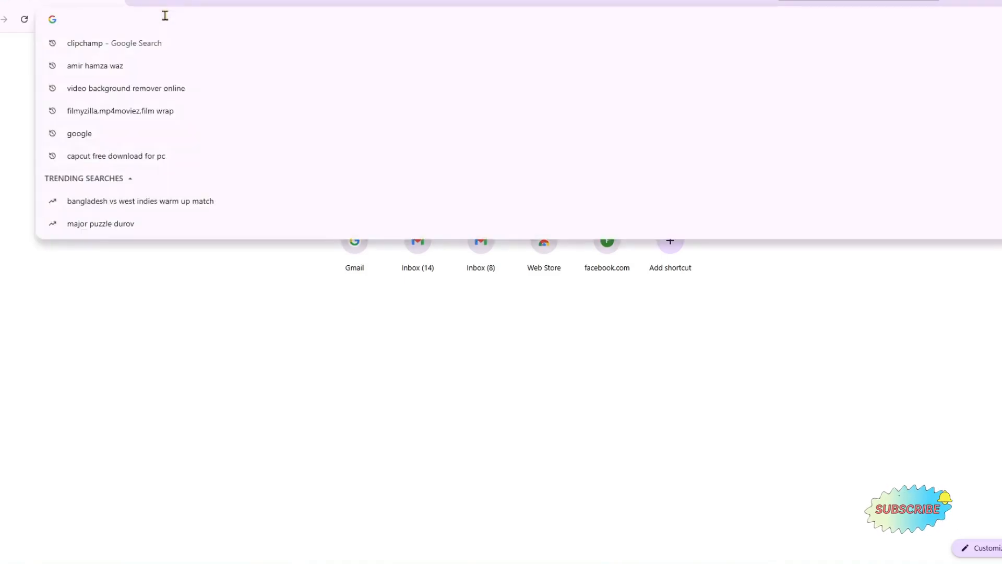
{"action": "left_click", "coordinate": [151, 49]}
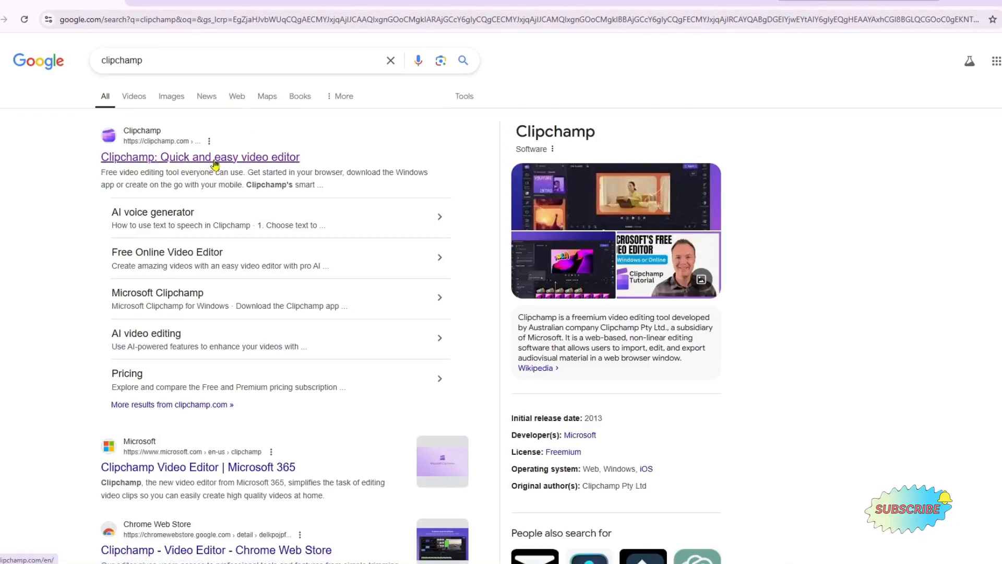
{"action": "left_click", "coordinate": [215, 164]}
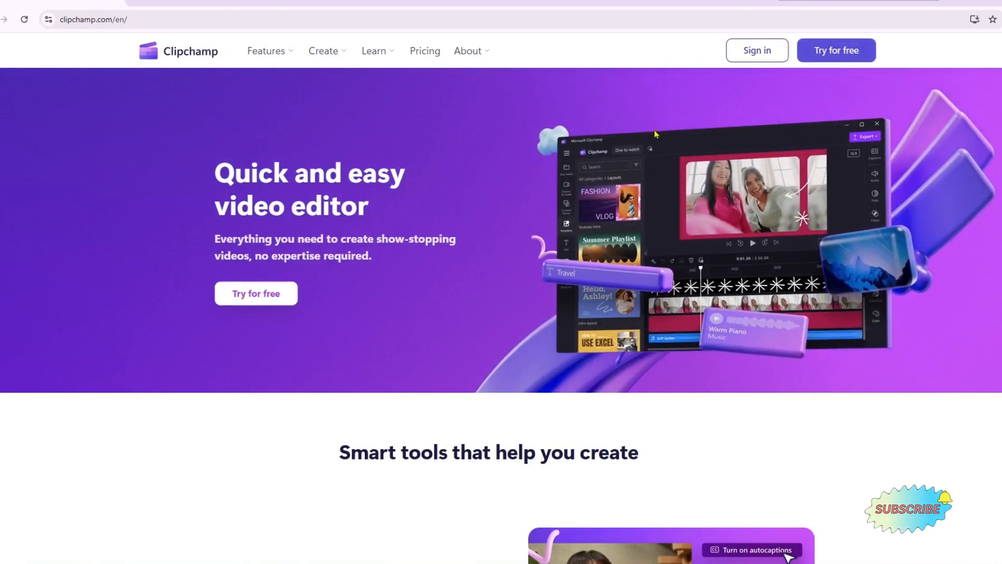
- Start Clipchamp's free version and sign in with the existing Google account, approving the sharing of account details
{"action": "left_click", "coordinate": [835, 54]}
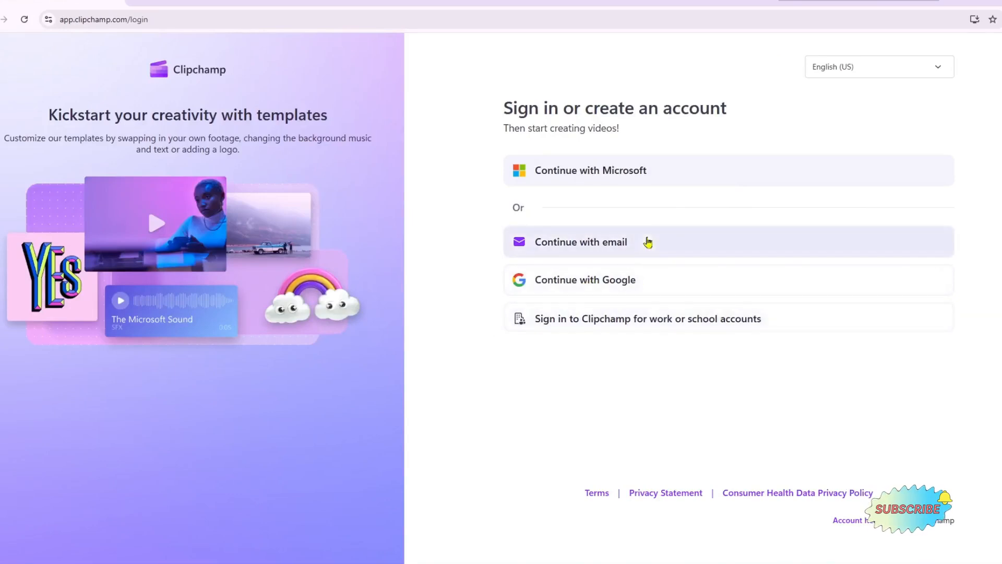
{"action": "left_click", "coordinate": [585, 289]}
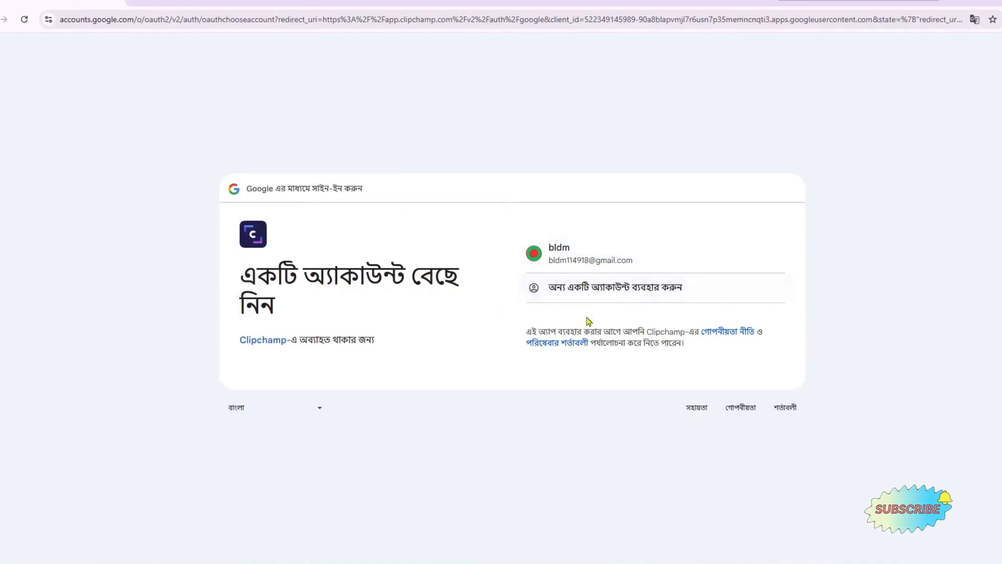
{"action": "left_click", "coordinate": [581, 261]}
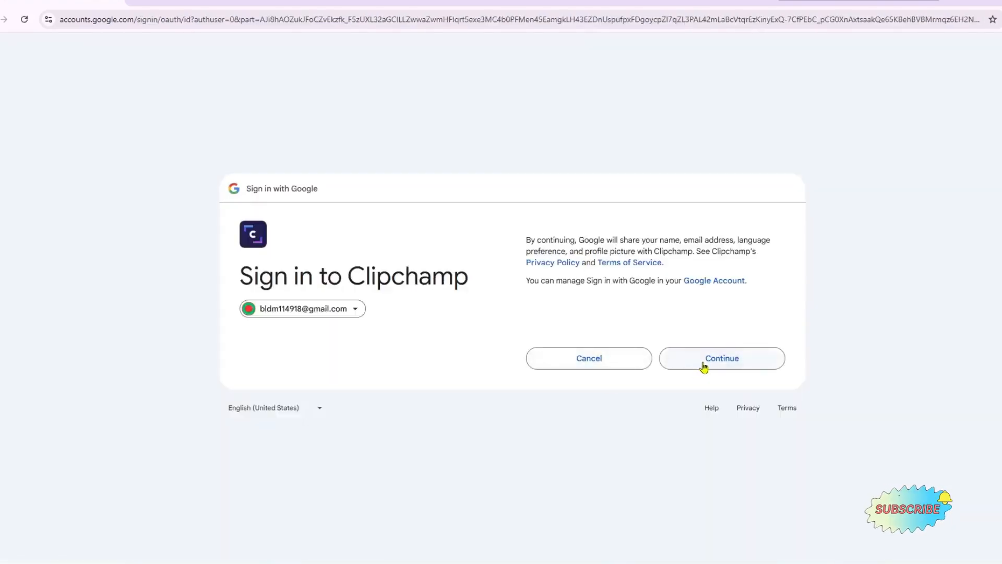
{"action": "left_click", "coordinate": [704, 365]}
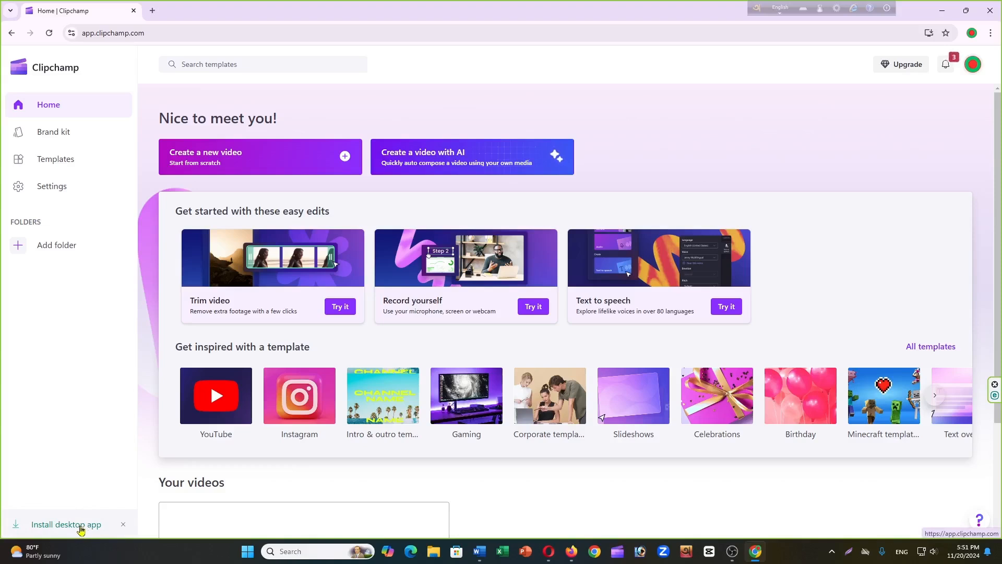
- View the Clipchamp desktop app's install page in the Microsoft Store, closing the store and the Chrome browser when finished
{"action": "left_click", "coordinate": [81, 528]}
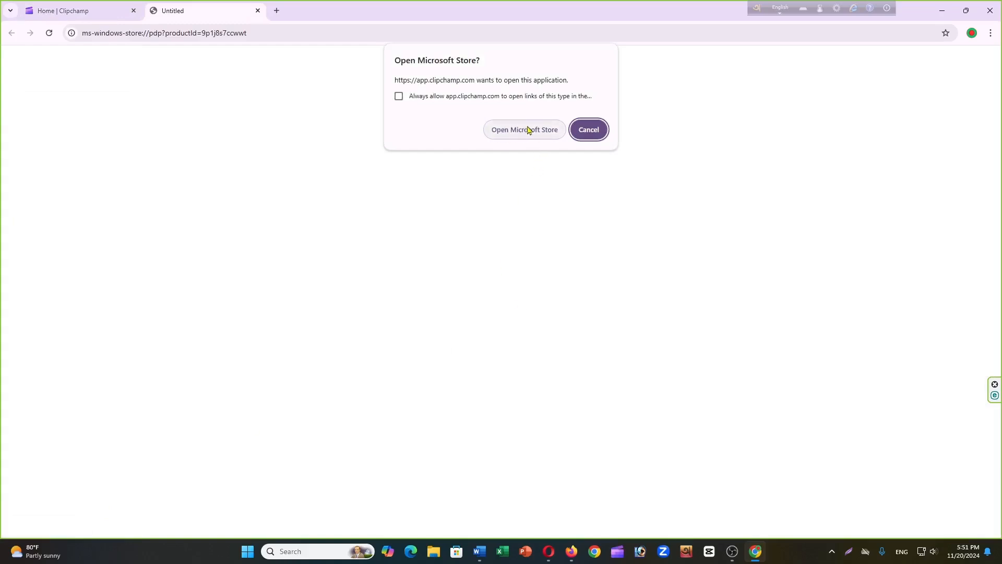
{"action": "left_click", "coordinate": [527, 129]}
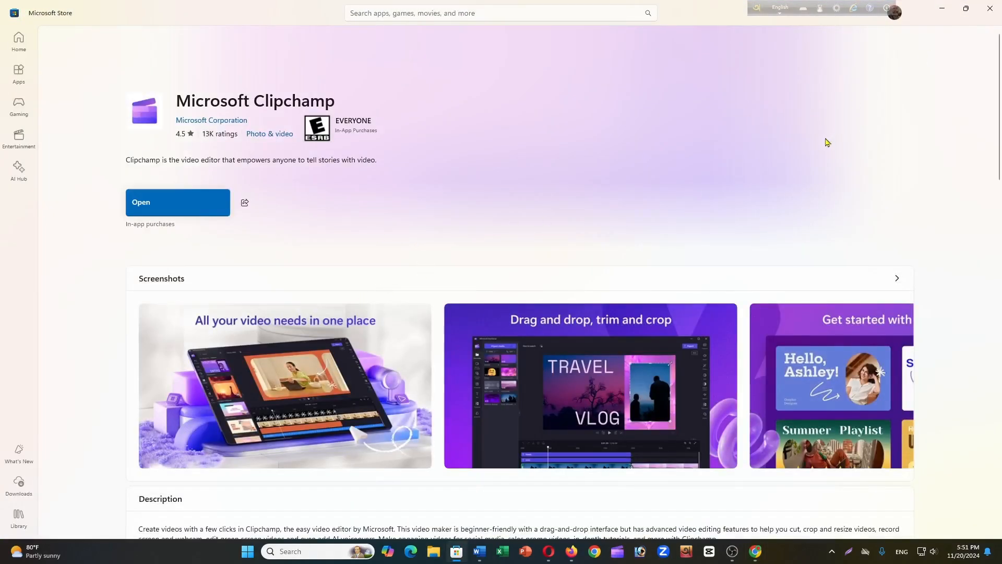
{"action": "left_click", "coordinate": [989, 8]}
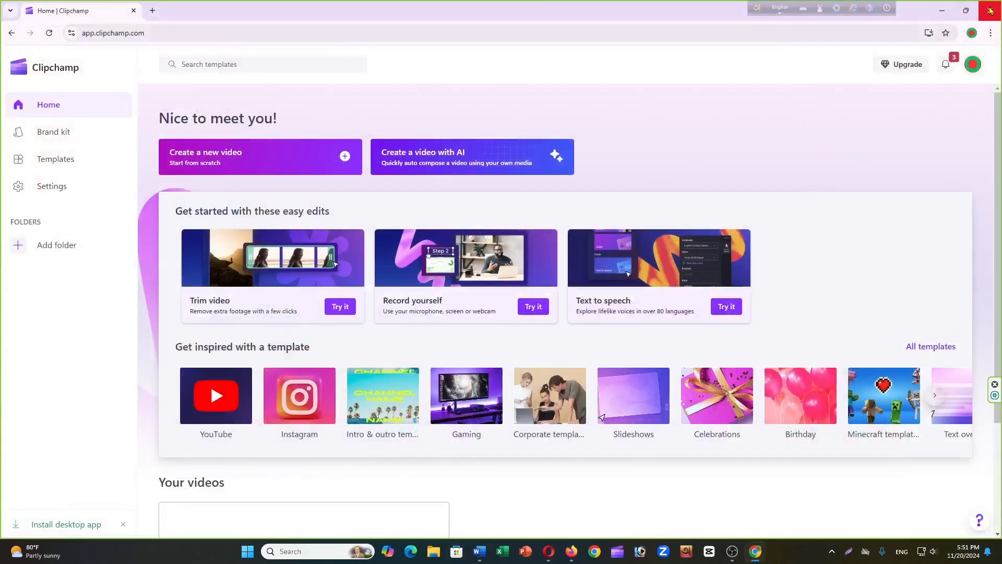
{"action": "left_click", "coordinate": [990, 10]}
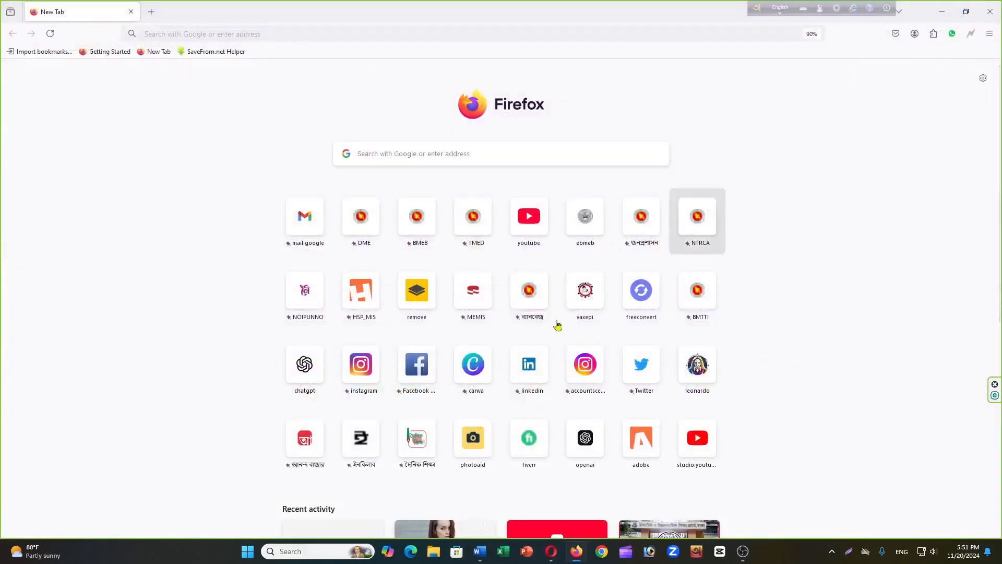
- Switch to the Microsoft Clipchamp desktop app, look over the existing videos and create a new video from scratch
{"action": "left_click", "coordinate": [629, 554]}
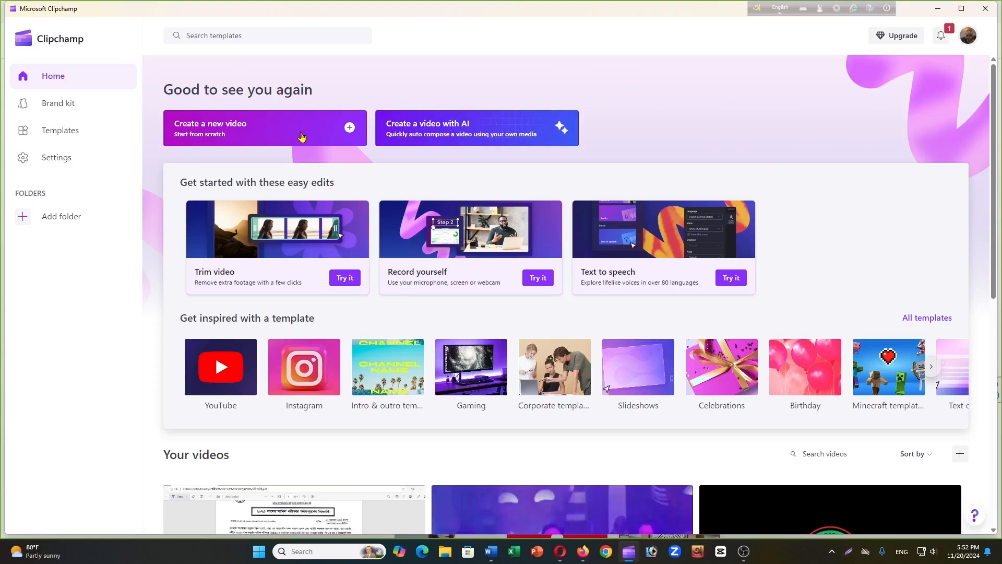
{"action": "scroll", "coordinate": [354, 285], "scroll_direction": "down", "scroll_amount": 3}
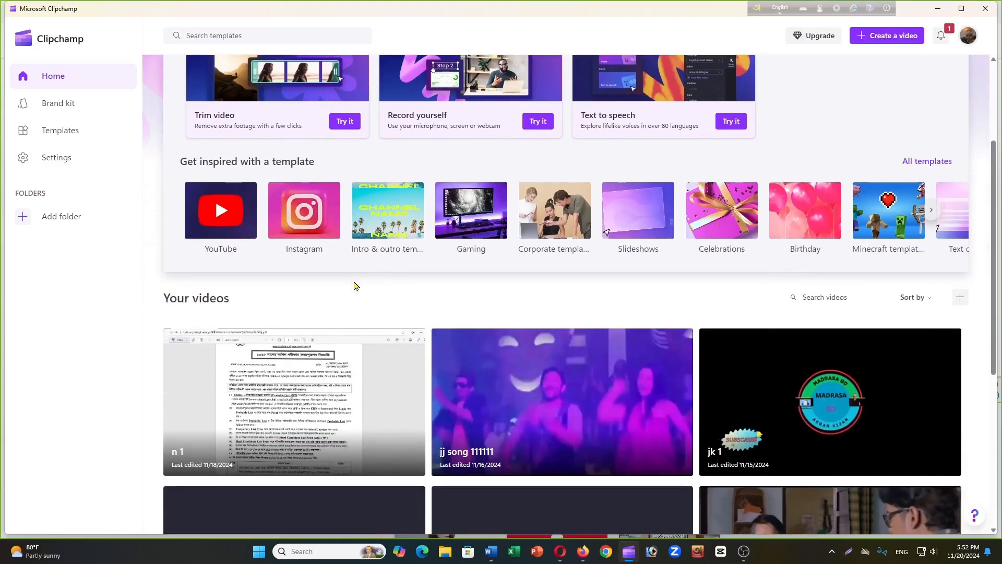
{"action": "scroll", "coordinate": [467, 377], "scroll_direction": "down", "scroll_amount": 3}
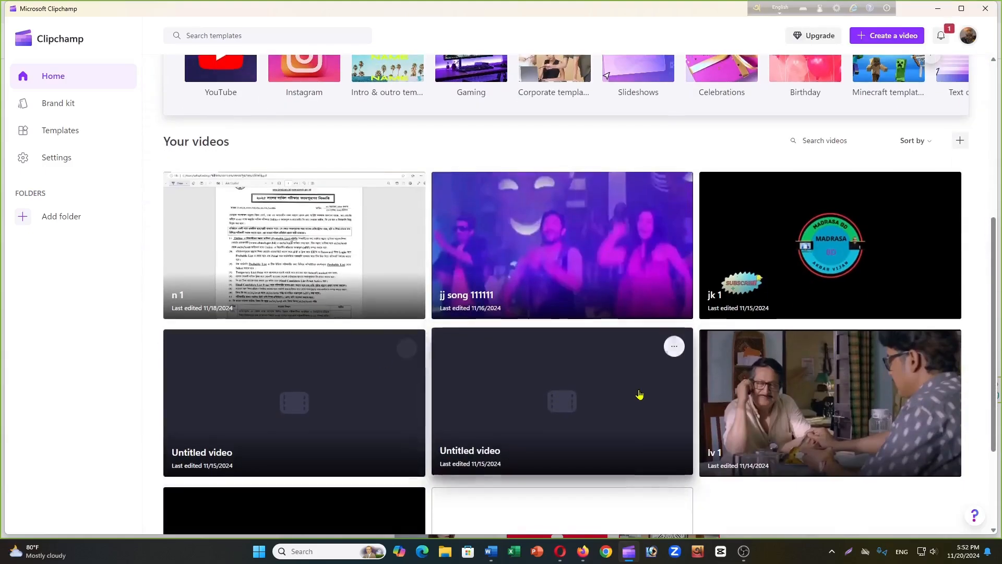
{"action": "scroll", "coordinate": [506, 332], "scroll_direction": "up", "scroll_amount": 5}
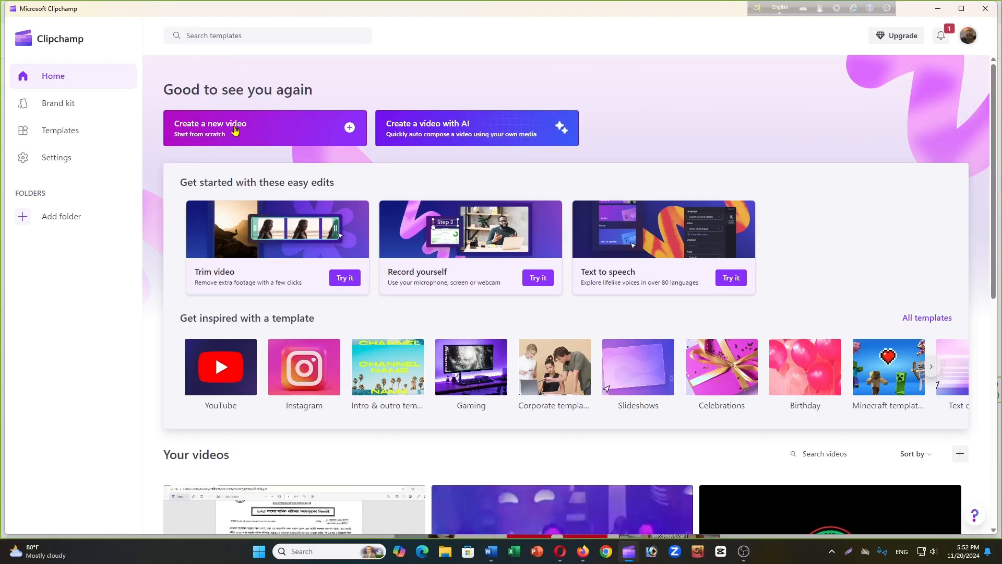
{"action": "left_click", "coordinate": [235, 130]}
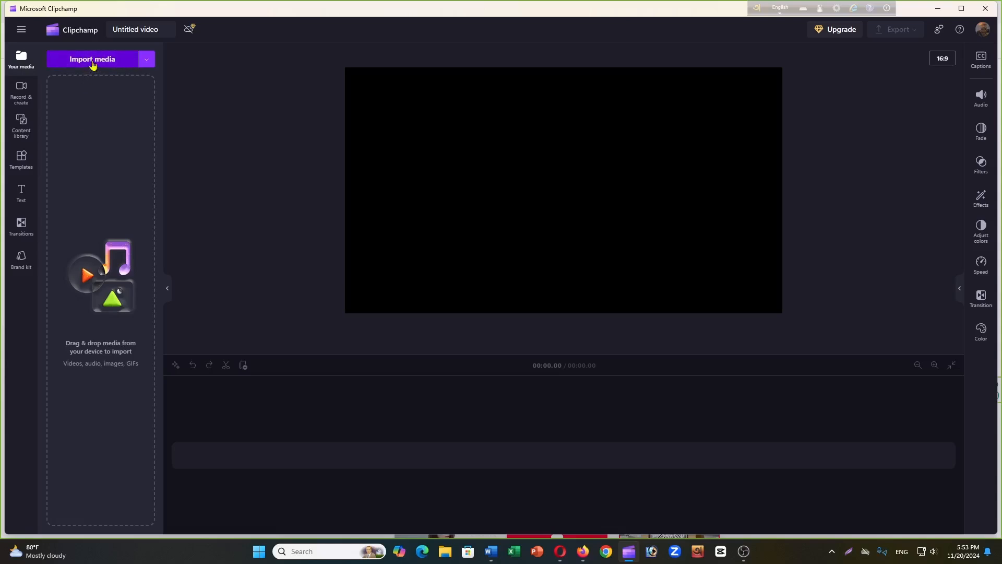
- Import the video আধো রাতে যদি ঘুম ভেঙ্গে যায়(1) from the Downloads folder and add it to the timeline
{"action": "left_click", "coordinate": [92, 62]}
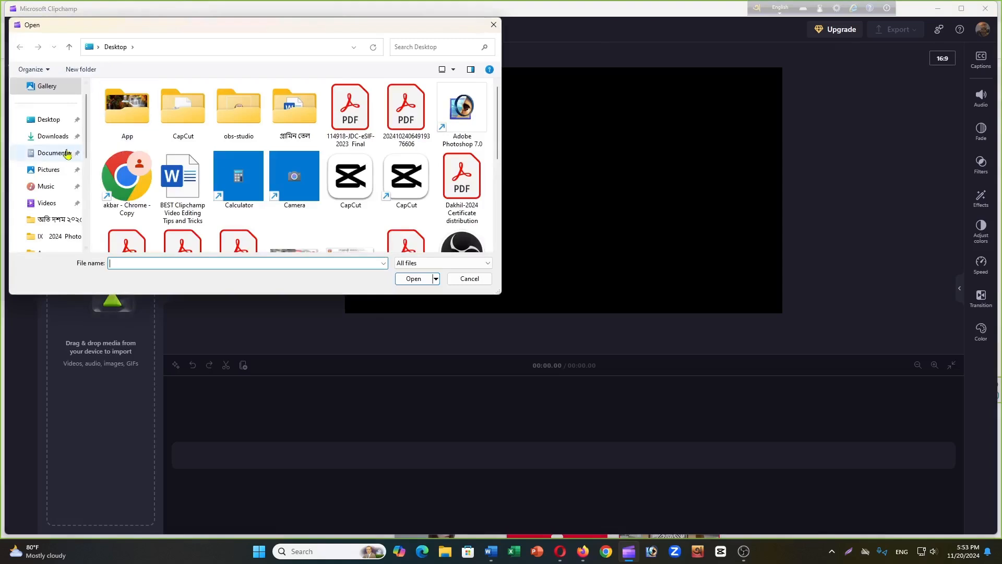
{"action": "left_click", "coordinate": [51, 136]}
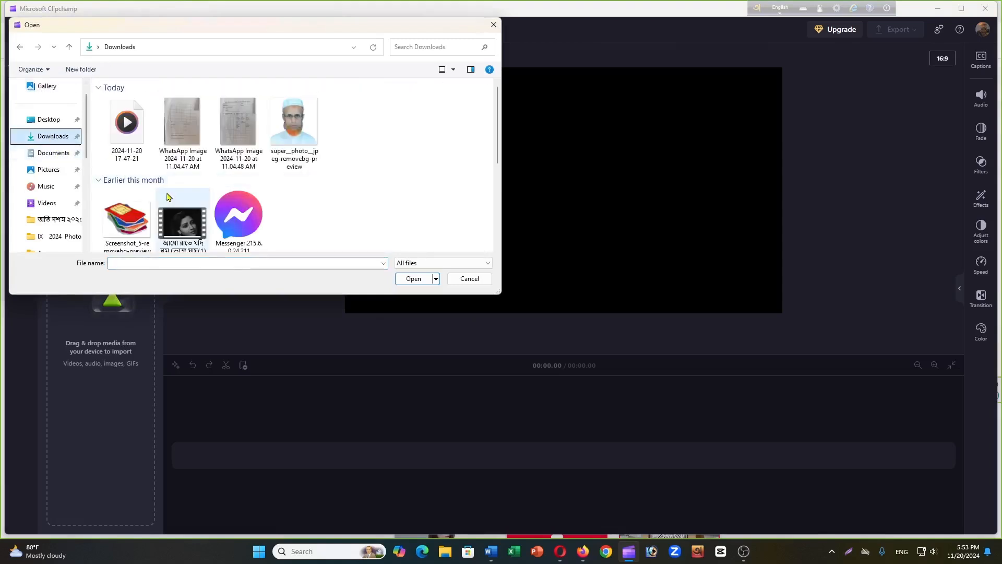
{"action": "left_click", "coordinate": [176, 236]}
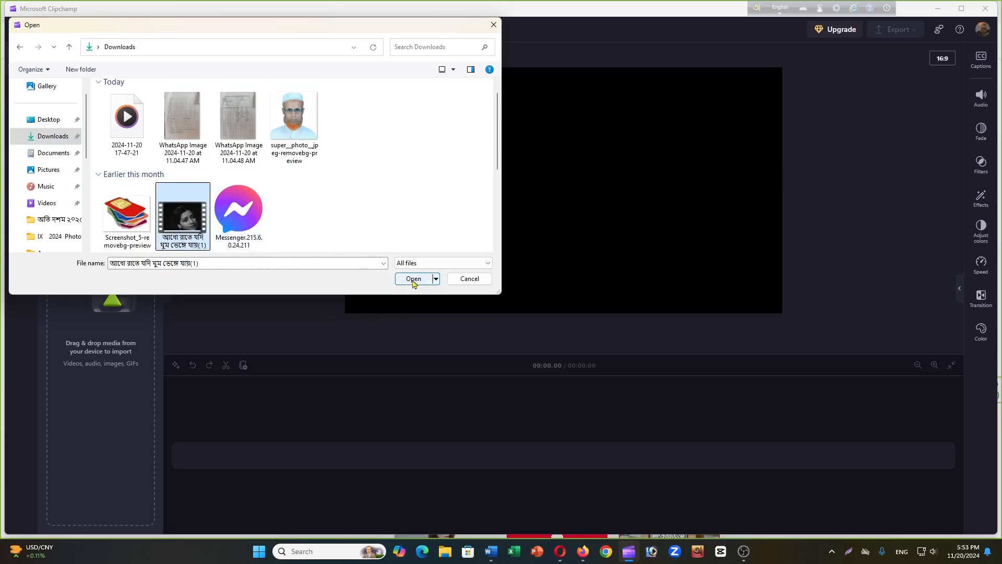
{"action": "left_click", "coordinate": [413, 279]}
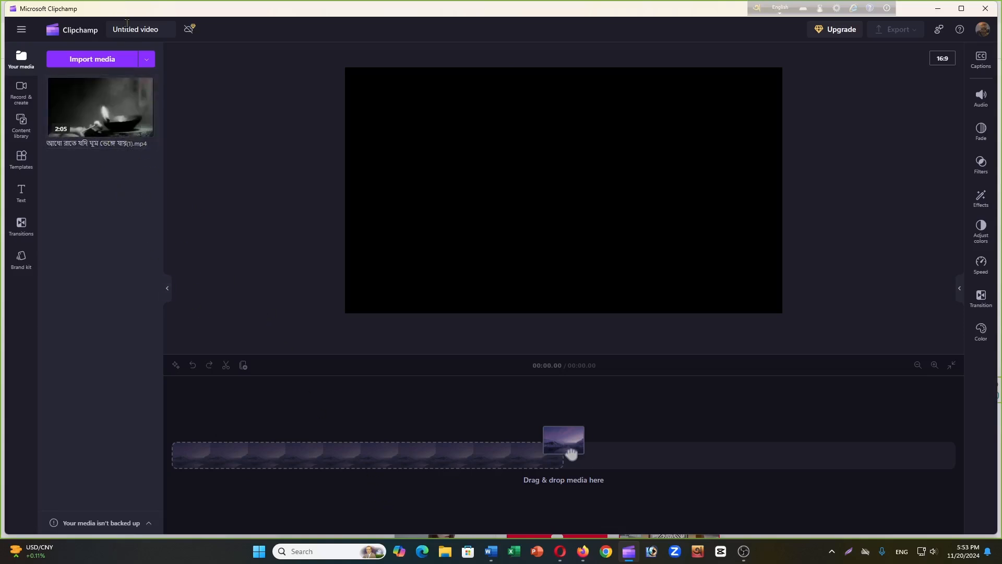
{"action": "left_click_drag", "start_coordinate": [99, 107], "coordinate": [140, 129]}
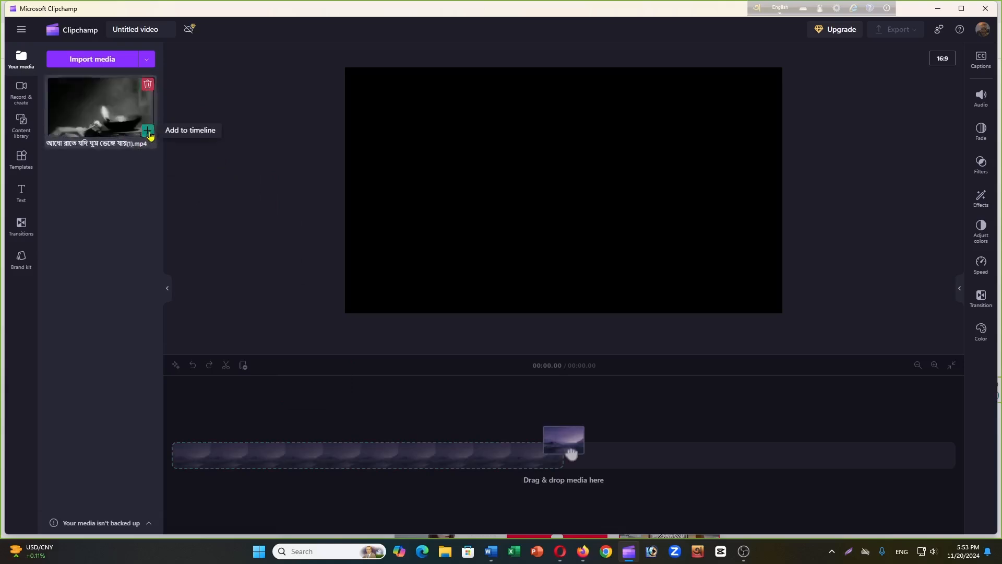
{"action": "left_click", "coordinate": [148, 132]}
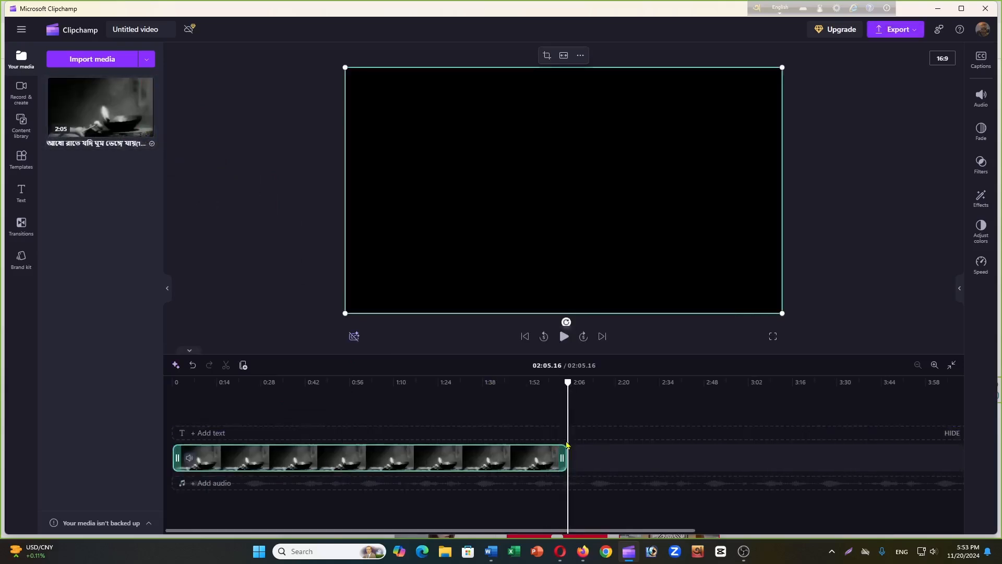
- Bring the playhead back to the start of the timeline and play the clip
{"action": "left_click_drag", "start_coordinate": [567, 382], "coordinate": [338, 382]}
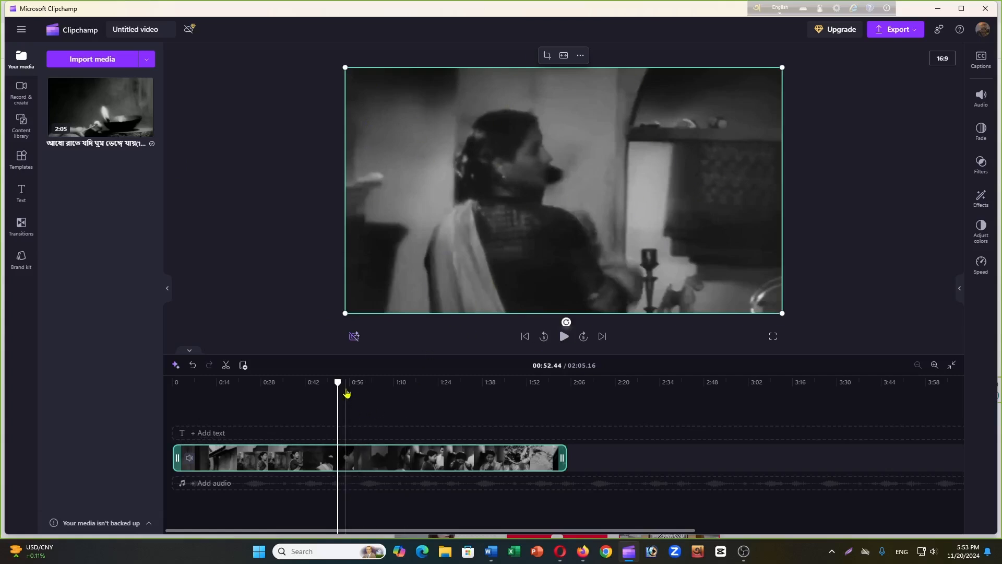
{"action": "left_click_drag", "start_coordinate": [339, 382], "coordinate": [166, 381]}
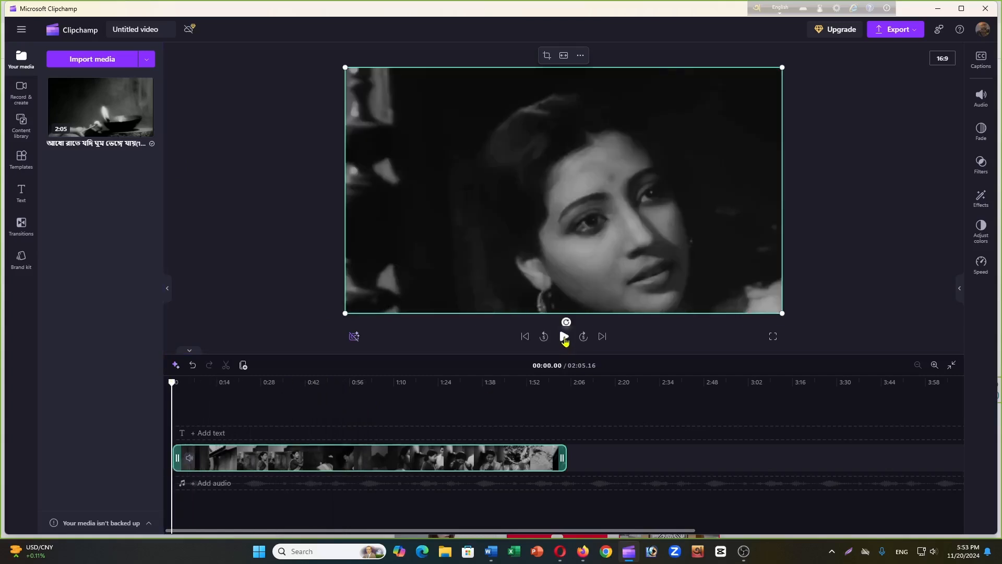
{"action": "left_click", "coordinate": [564, 337]}
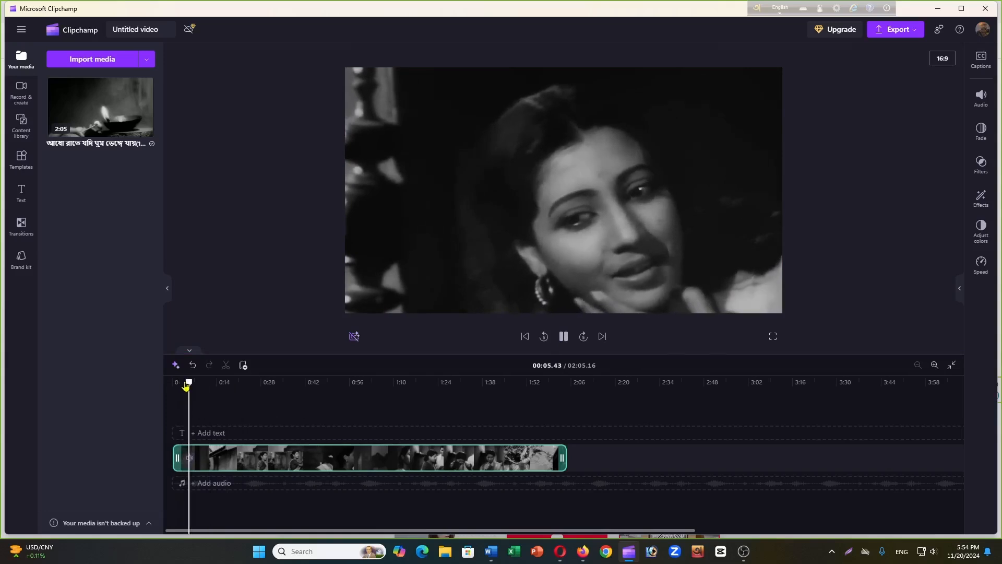
- Scrub the playhead to about 00:27.70, skip forward three times and skip back twice to preview the clip
{"action": "left_click_drag", "start_coordinate": [189, 382], "coordinate": [259, 382]}
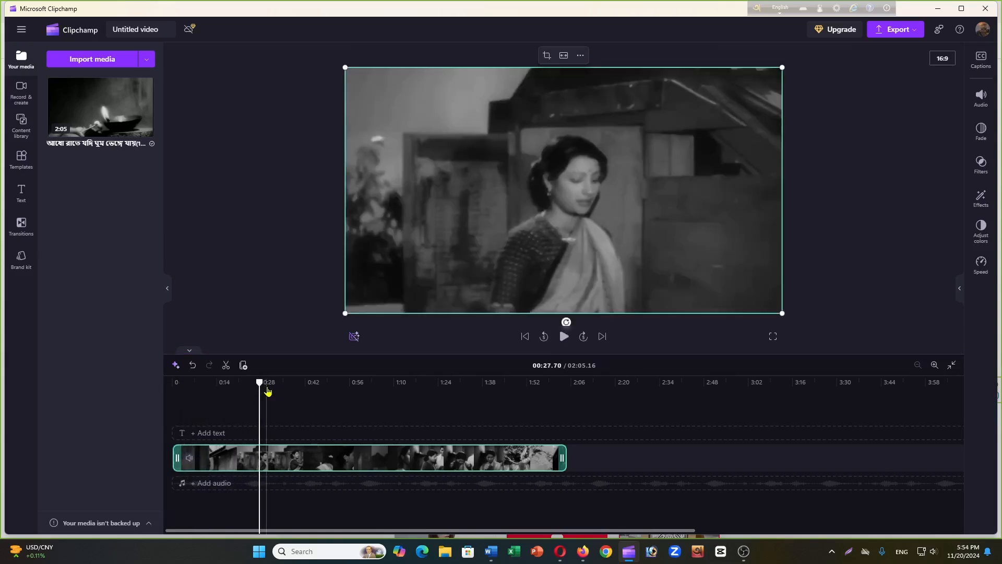
{"action": "left_click", "coordinate": [583, 338]}
{"action": "left_click", "coordinate": [584, 338]}
{"action": "left_click", "coordinate": [583, 338]}
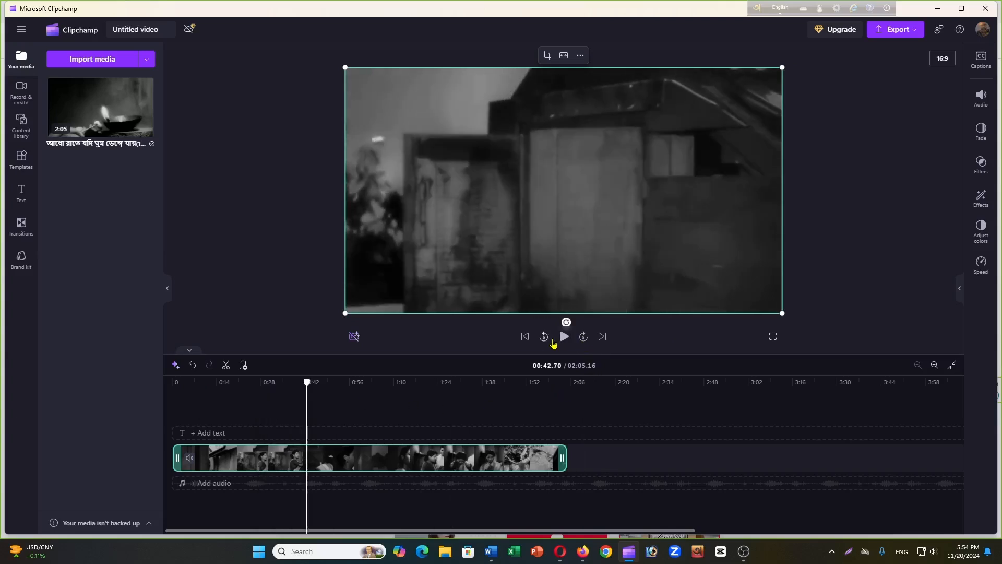
{"action": "left_click", "coordinate": [544, 338]}
{"action": "left_click", "coordinate": [545, 337]}
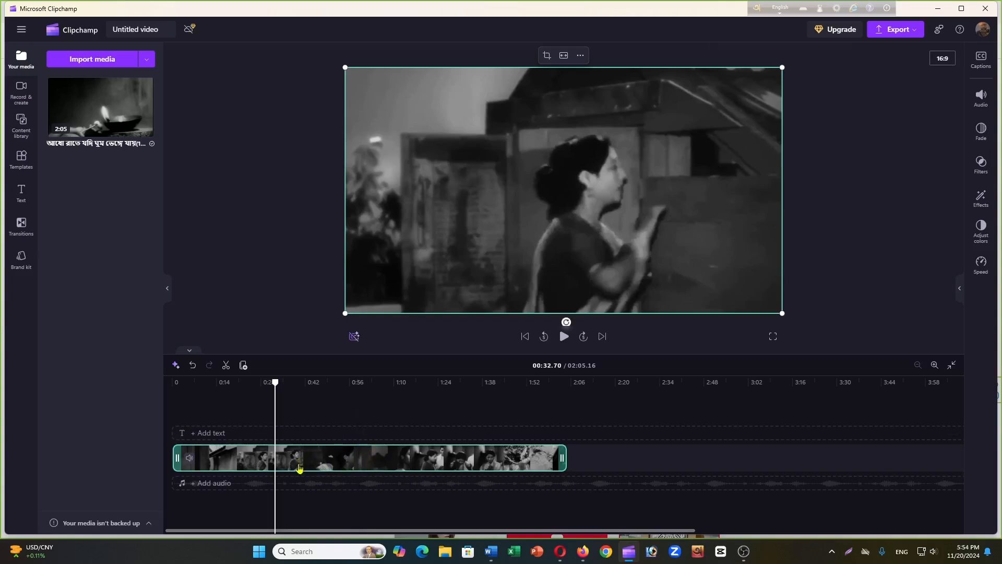
- Split the timeline clip into two parts at 00:43.37 and leave both parts deselected
{"action": "left_click", "coordinate": [348, 409]}
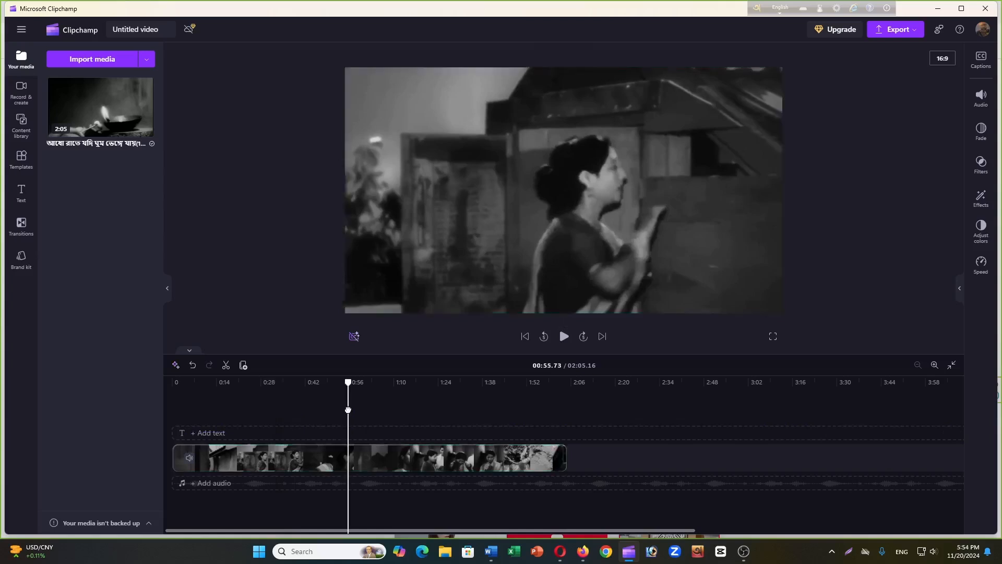
{"action": "left_click", "coordinate": [328, 469]}
{"action": "left_click", "coordinate": [317, 463]}
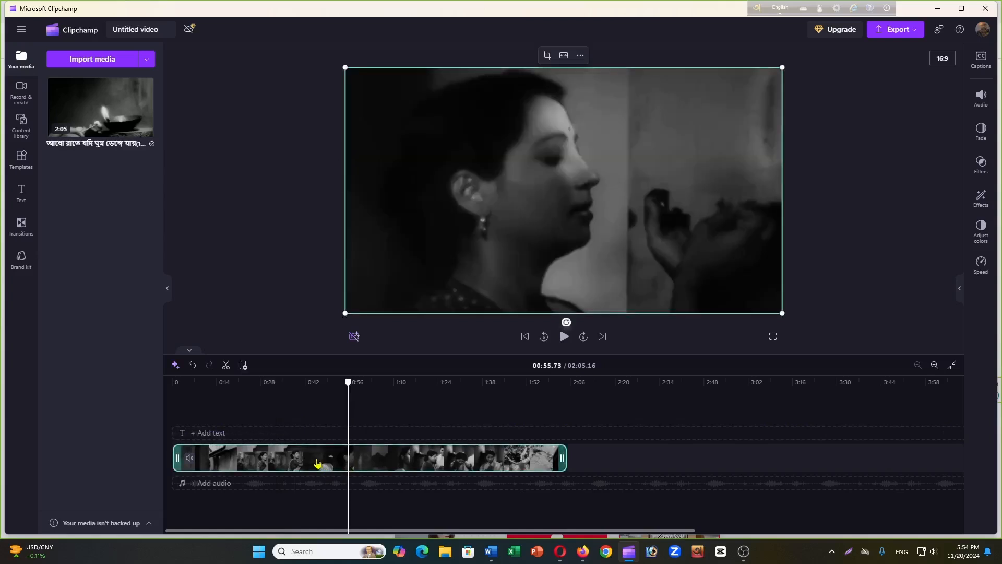
{"action": "left_click", "coordinate": [295, 409]}
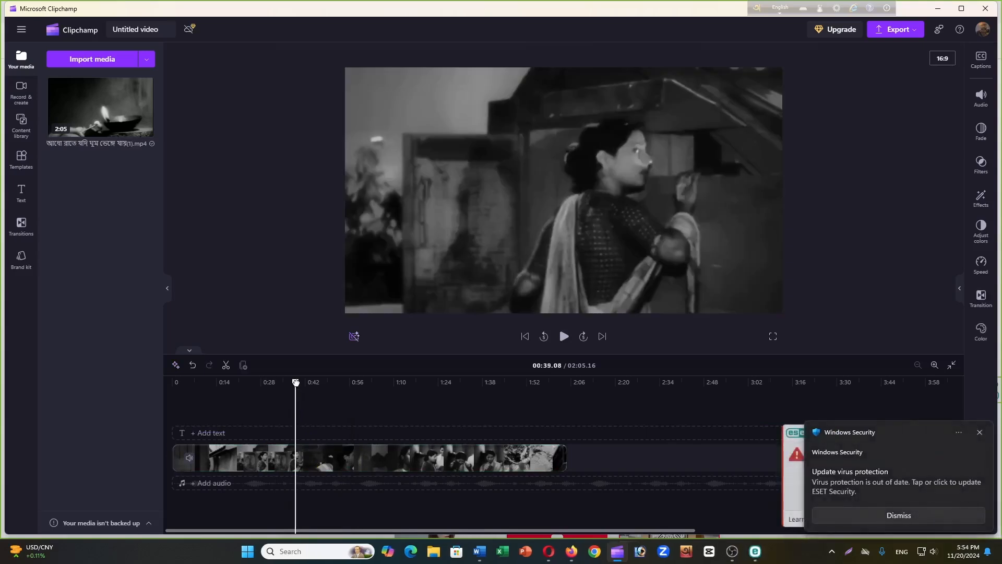
{"action": "left_click_drag", "start_coordinate": [296, 383], "coordinate": [309, 385]}
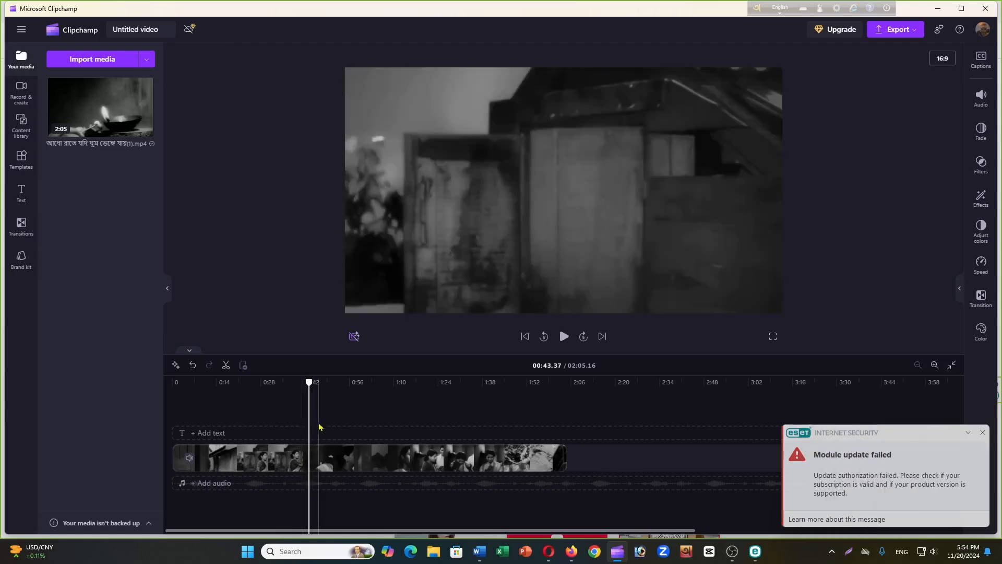
{"action": "left_click", "coordinate": [356, 462]}
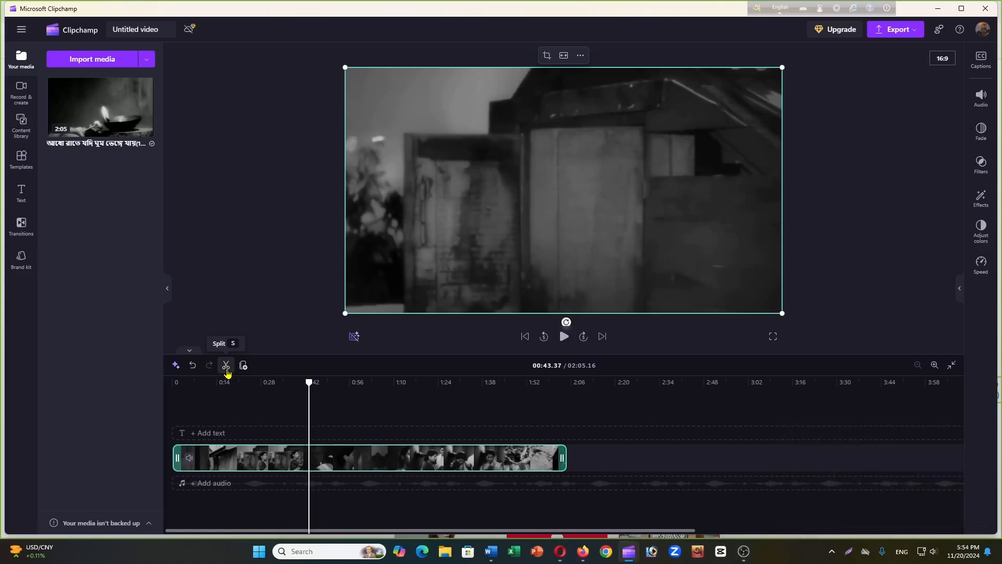
{"action": "left_click", "coordinate": [226, 365]}
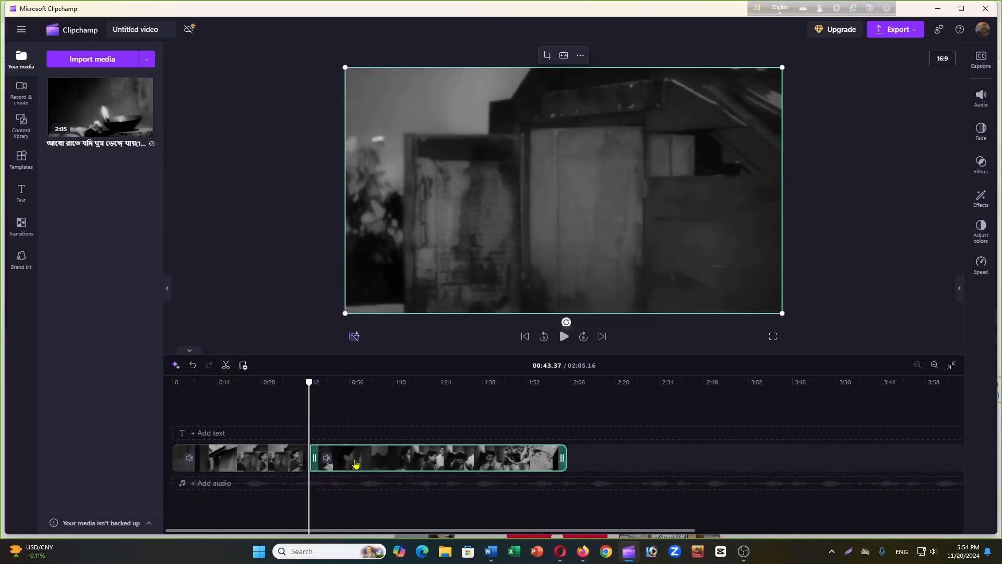
{"action": "mouse_move", "coordinate": [360, 465]}
{"action": "left_mouse_down"}
{"action": "mouse_move", "coordinate": [536, 475]}
{"action": "mouse_move", "coordinate": [532, 458]}
{"action": "mouse_move", "coordinate": [403, 458]}
{"action": "mouse_move", "coordinate": [534, 476]}
{"action": "mouse_move", "coordinate": [525, 462]}
{"action": "mouse_move", "coordinate": [354, 471]}
{"action": "left_mouse_up"}
{"action": "left_click", "coordinate": [376, 405]}
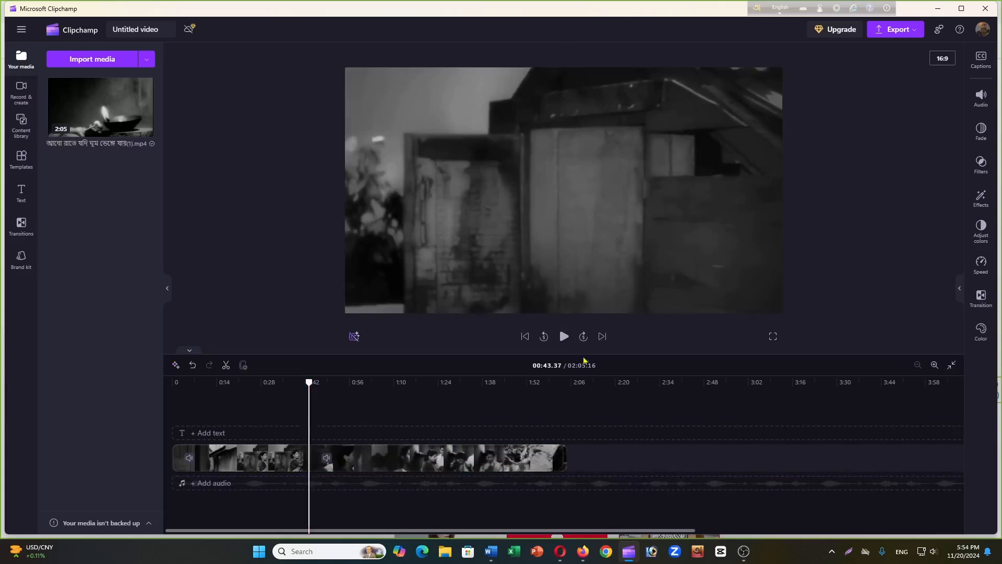
- Advance the playhead to 00:58.87 and split the second timeline clip there
{"action": "left_click", "coordinate": [564, 336]}
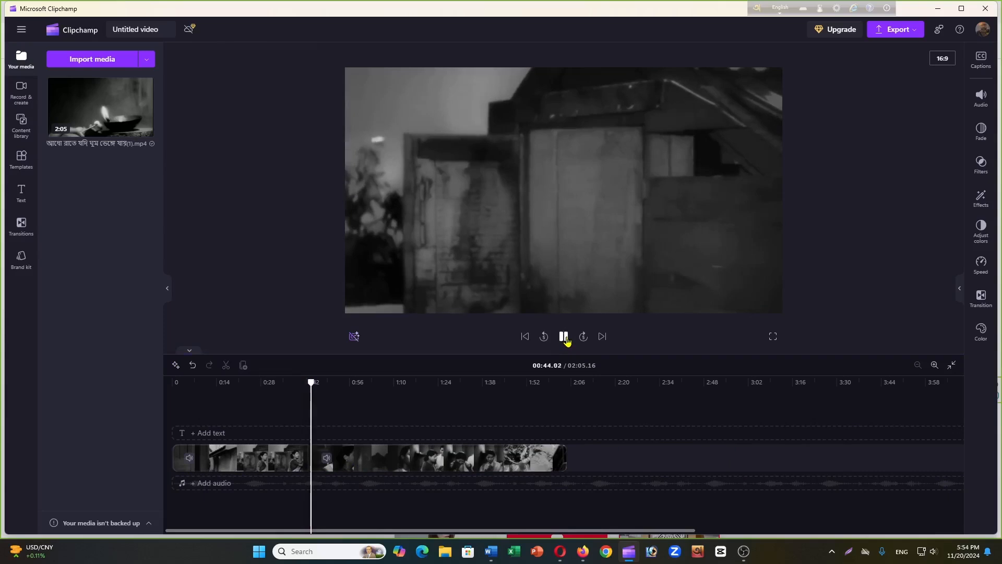
{"action": "left_click", "coordinate": [425, 473]}
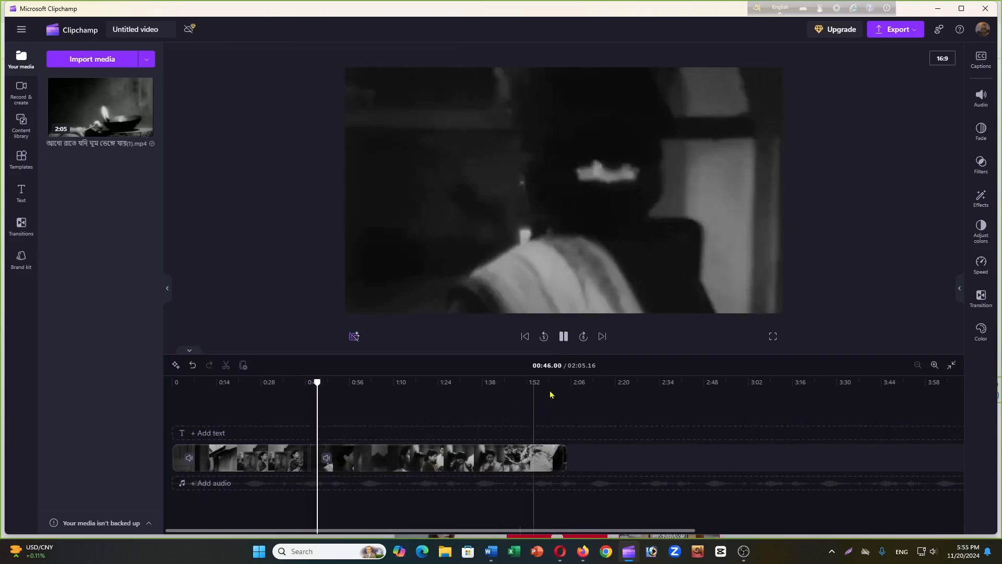
{"action": "left_click", "coordinate": [584, 337]}
{"action": "left_click", "coordinate": [584, 337]}
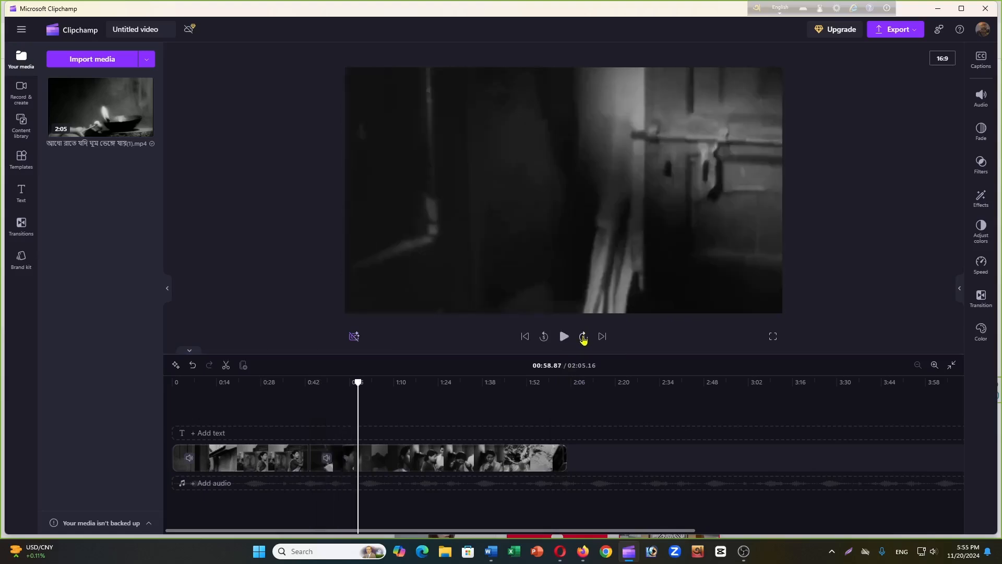
{"action": "left_click", "coordinate": [370, 456]}
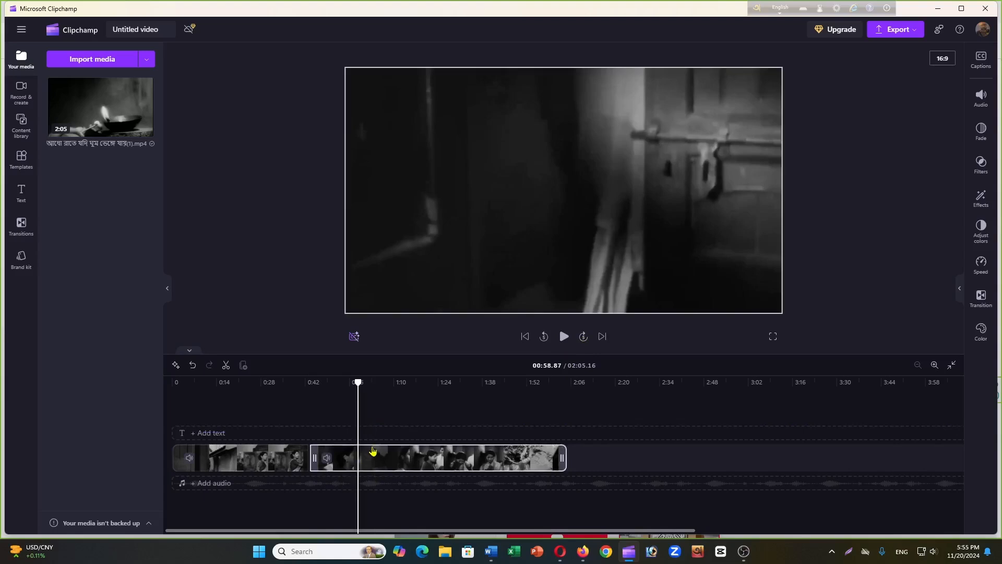
{"action": "left_click", "coordinate": [346, 458]}
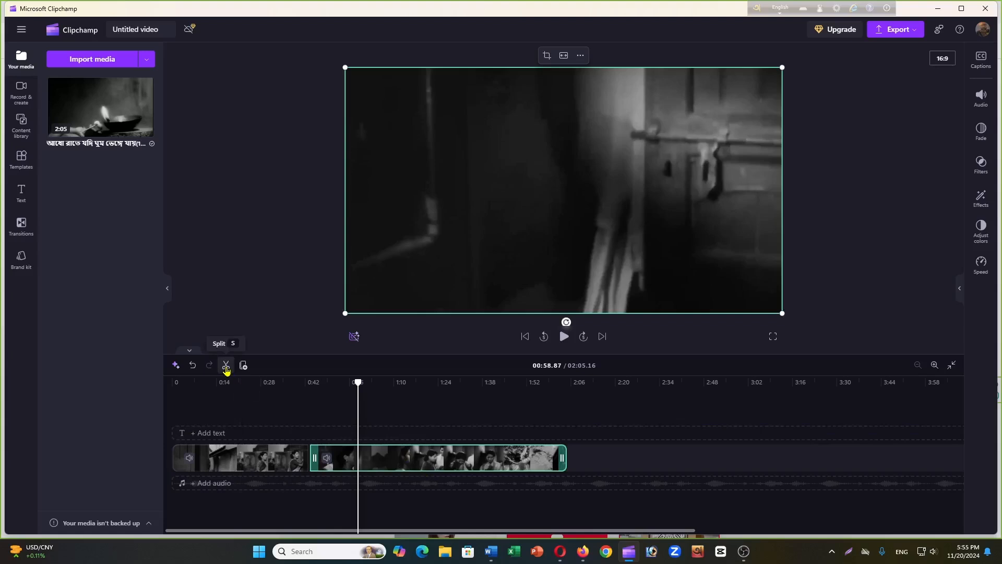
{"action": "left_click", "coordinate": [226, 366]}
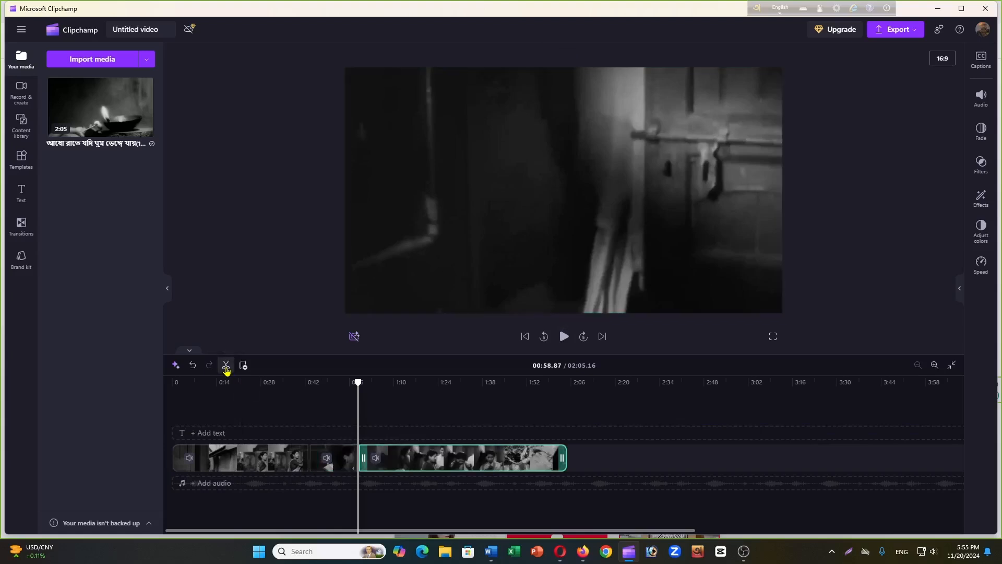
- Move the last clip to start at about 2:28 and the short middle clip to about 1:22, leaving gaps between the three clips
{"action": "left_click_drag", "start_coordinate": [436, 463], "coordinate": [767, 458]}
{"action": "left_click", "coordinate": [327, 465]}
{"action": "left_click_drag", "start_coordinate": [327, 465], "coordinate": [448, 463]}
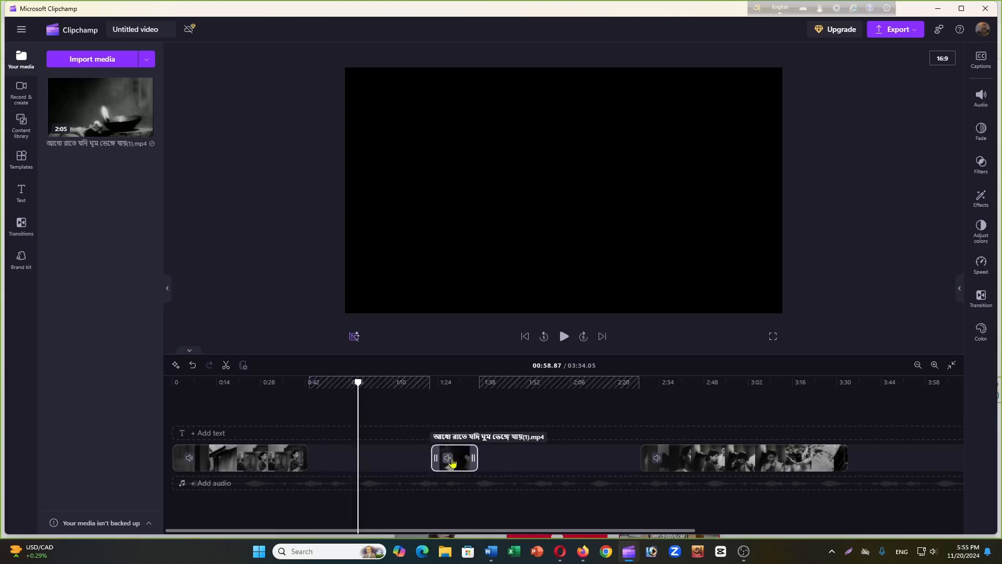
{"action": "right_click", "coordinate": [452, 463]}
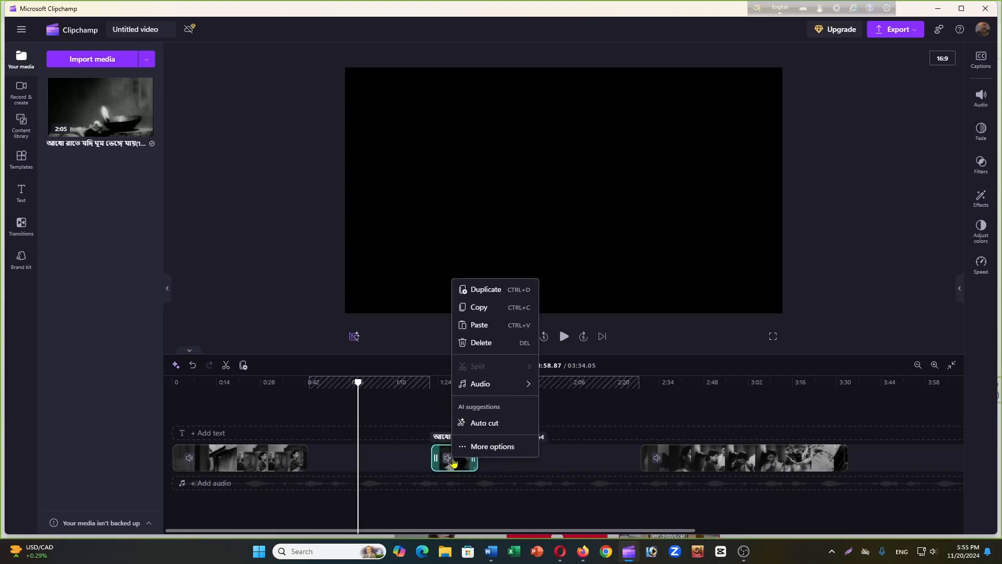
{"action": "left_click", "coordinate": [489, 349]}
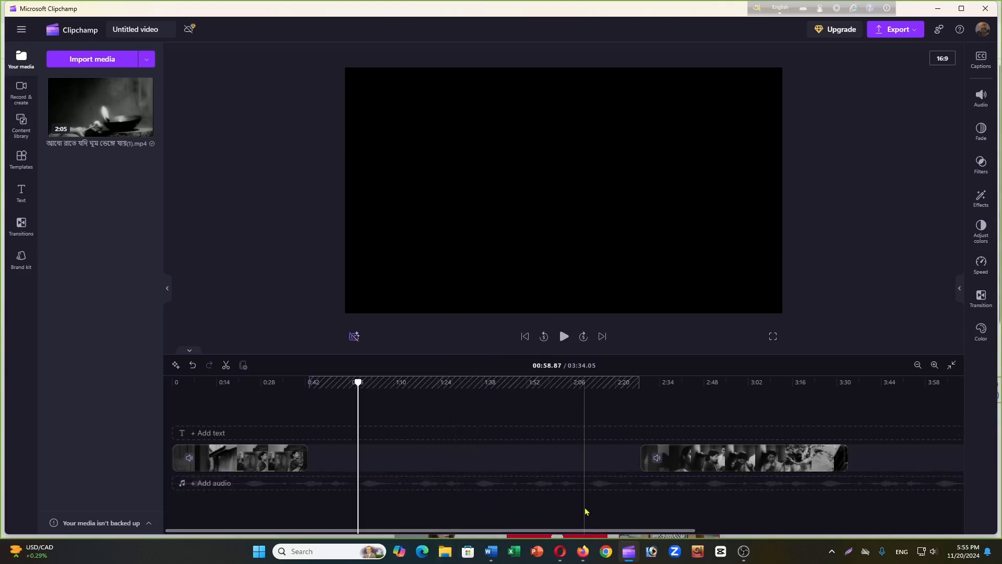
{"action": "key", "text": "ctrl+z"}
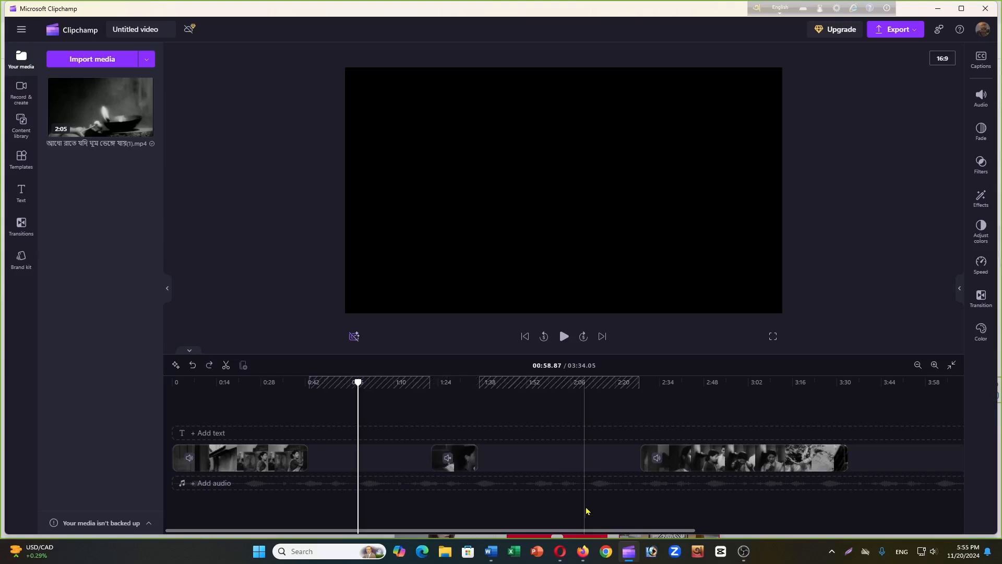
- Delete the short middle clip and remove the gap it leaves between the two remaining clips
{"action": "right_click", "coordinate": [460, 458]}
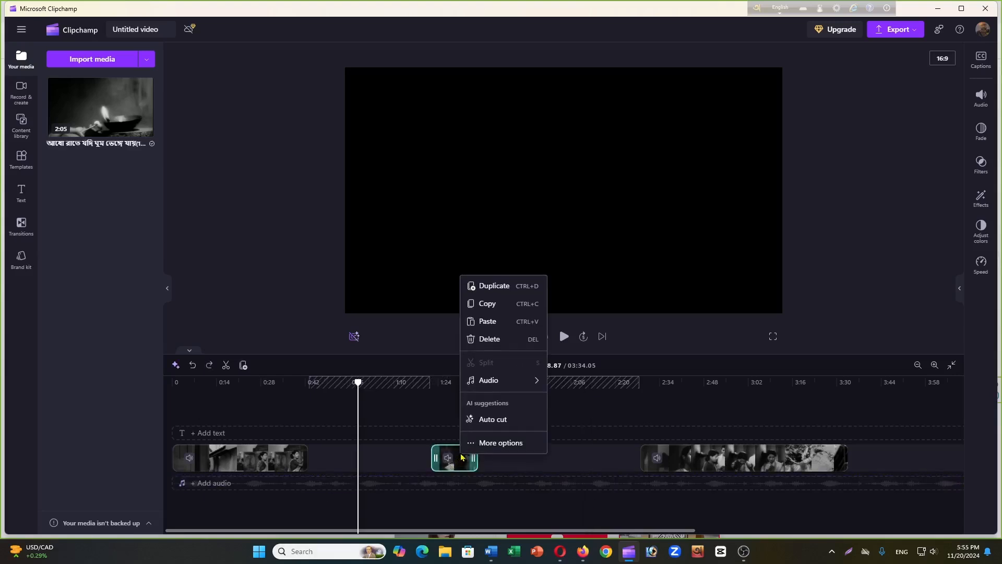
{"action": "left_click", "coordinate": [494, 339]}
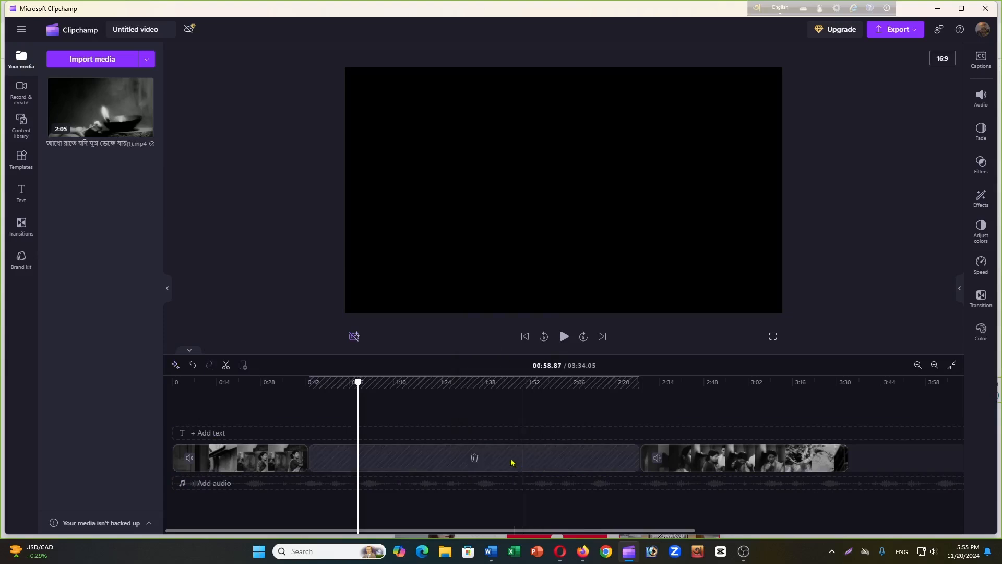
{"action": "left_click", "coordinate": [475, 458]}
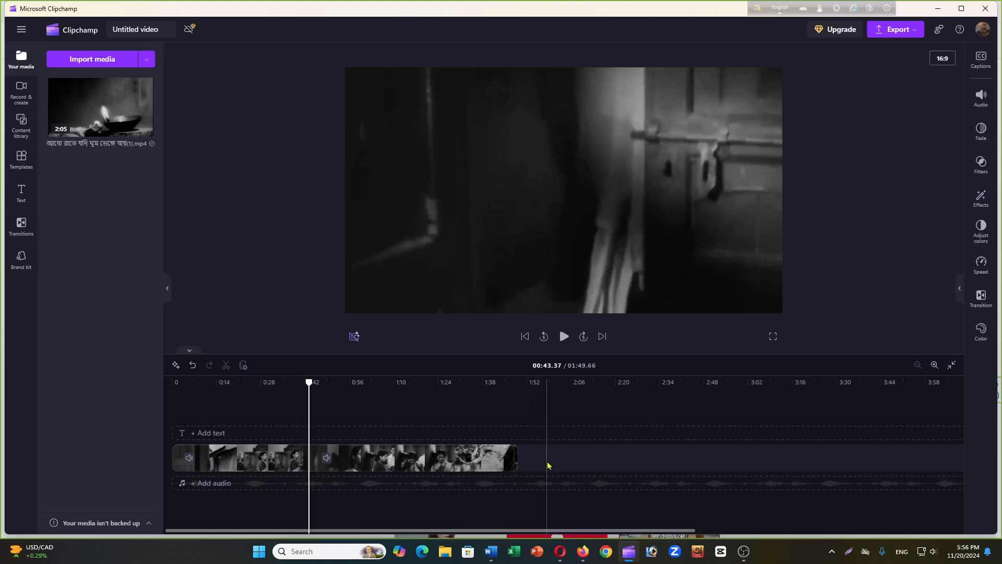
- Add the imported video to the timeline again and place it on the main track directly behind the second clip
{"action": "mouse_move", "coordinate": [129, 126]}
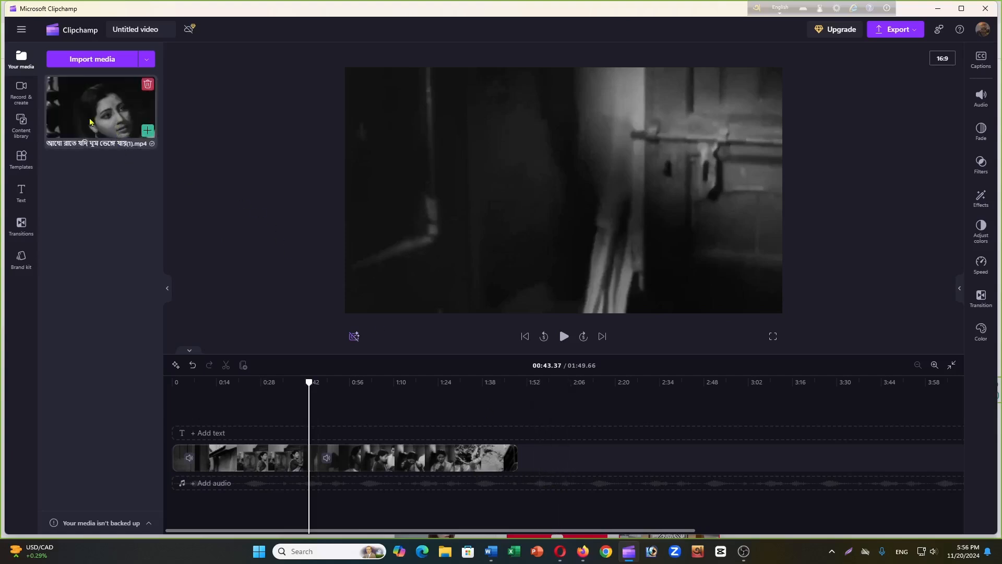
{"action": "left_click", "coordinate": [146, 131]}
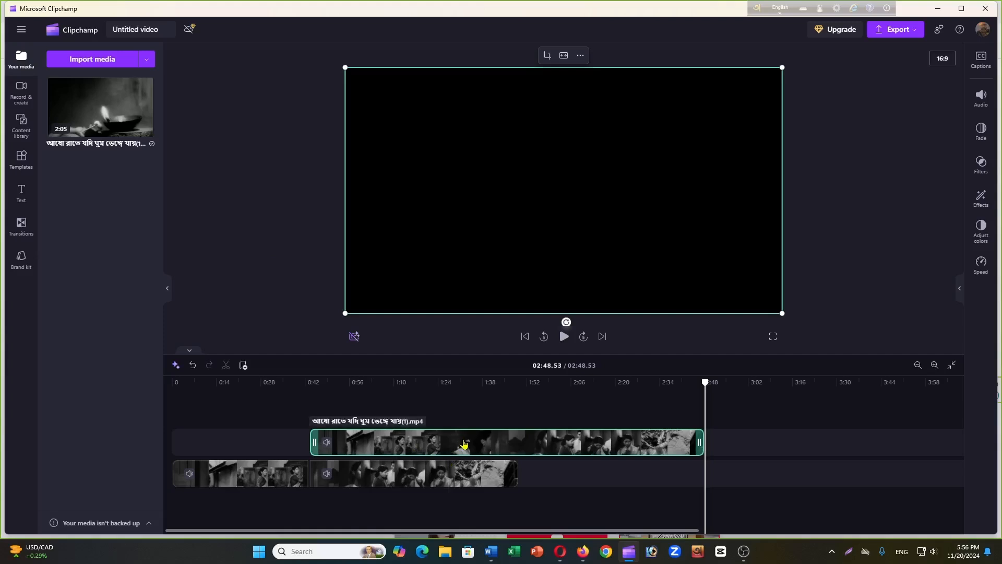
{"action": "left_click_drag", "start_coordinate": [464, 444], "coordinate": [642, 473]}
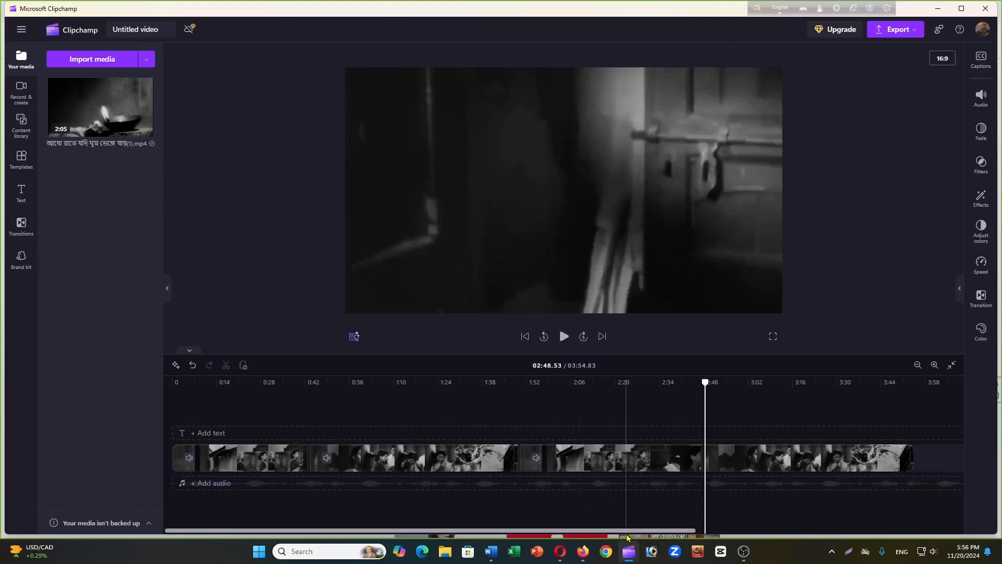
- Examine the three timeline clips one by one, at a closer and a wider timeline scale
{"action": "left_click", "coordinate": [585, 468]}
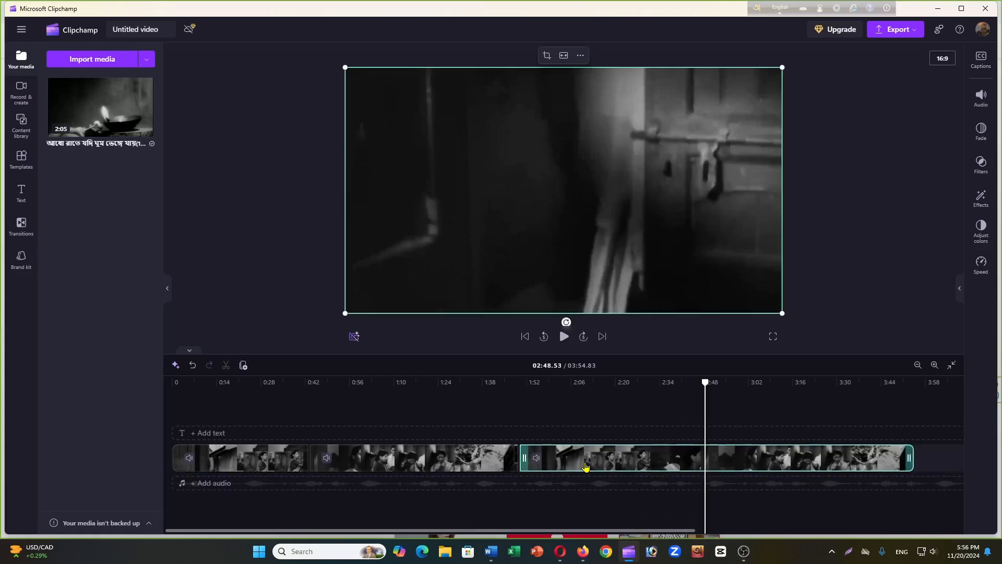
{"action": "left_click", "coordinate": [292, 464]}
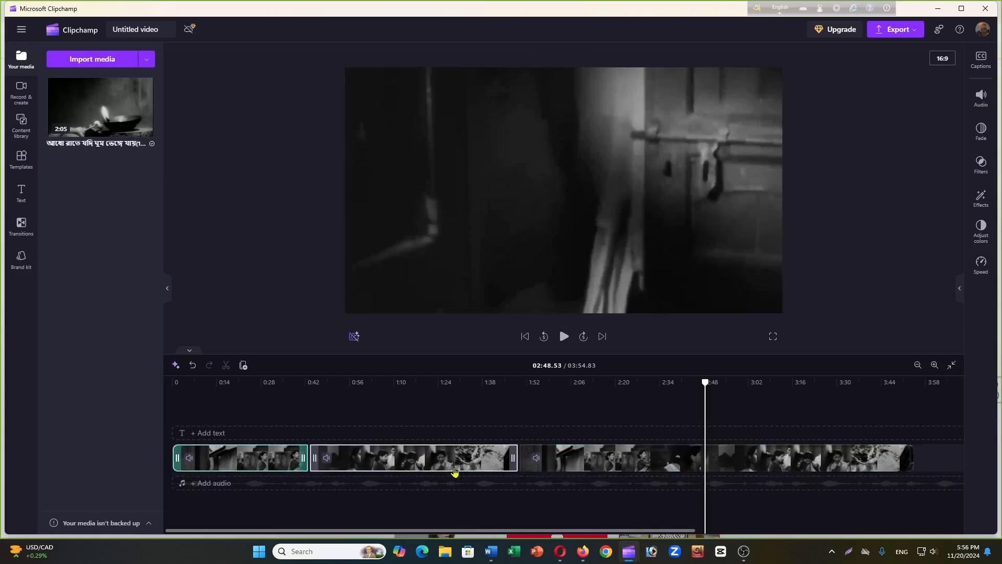
{"action": "left_click", "coordinate": [491, 465]}
{"action": "left_click", "coordinate": [600, 462]}
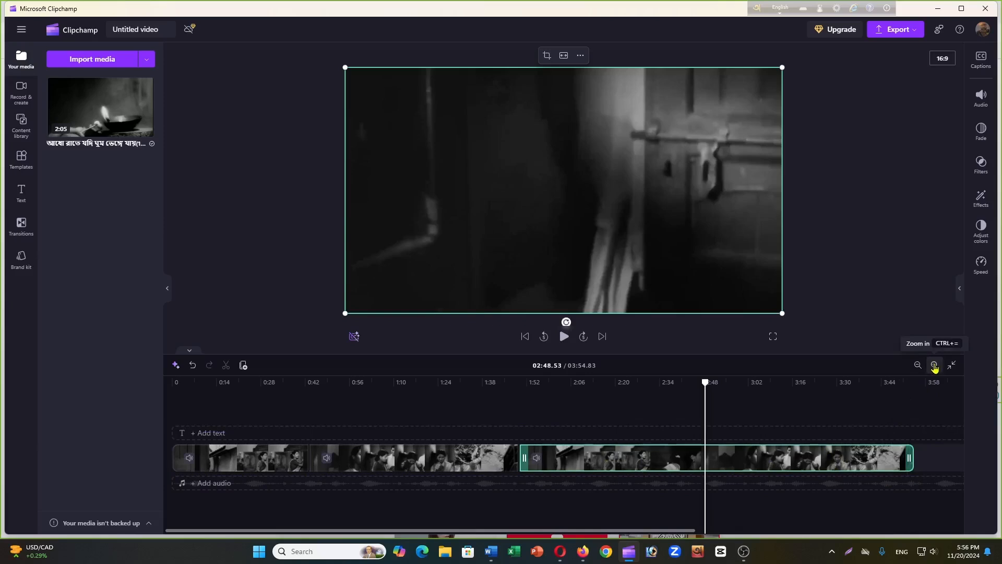
{"action": "left_click", "coordinate": [934, 365]}
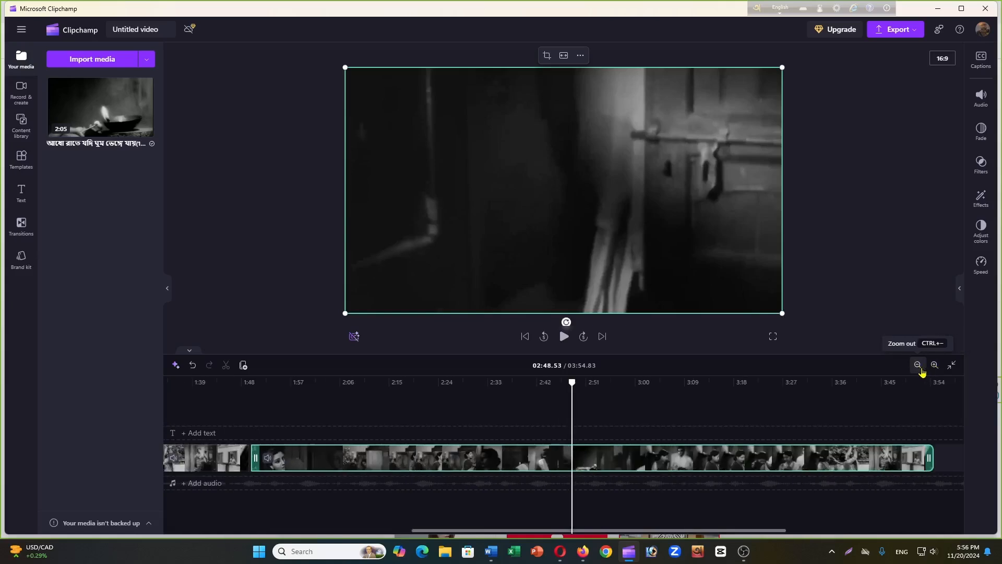
{"action": "left_click", "coordinate": [917, 366]}
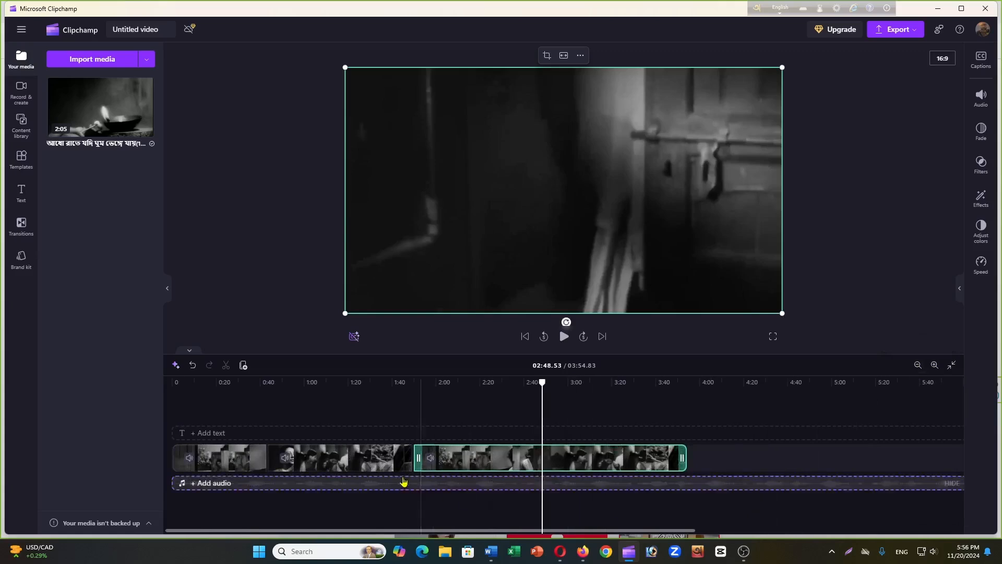
{"action": "left_click", "coordinate": [381, 466]}
{"action": "left_click", "coordinate": [234, 466]}
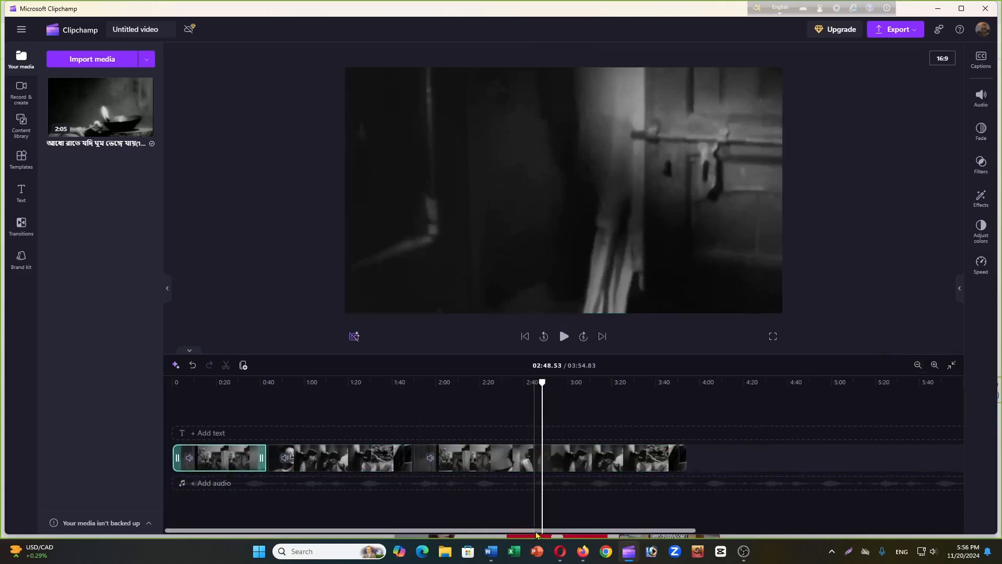
{"action": "left_click", "coordinate": [502, 460]}
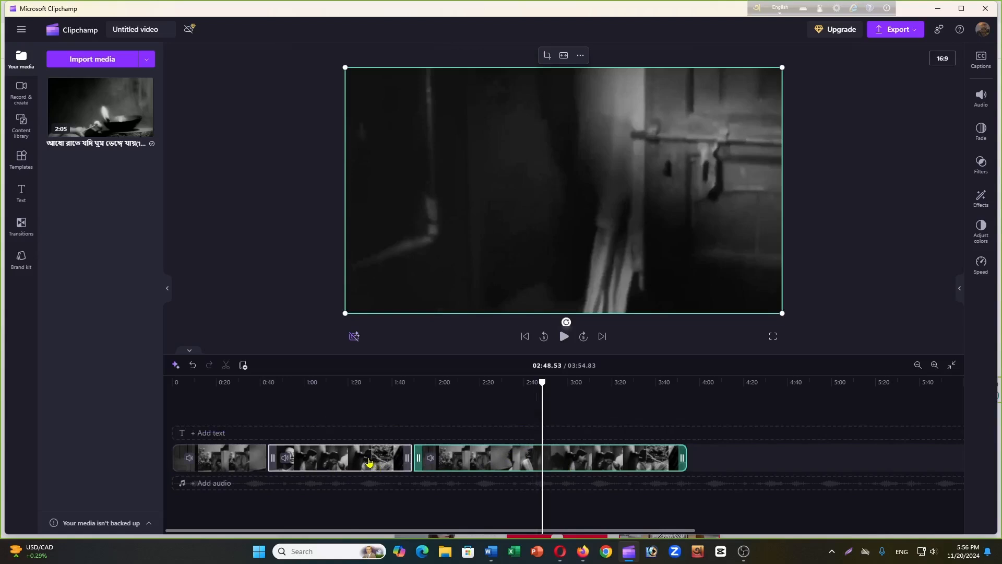
- Detach the audio from the middle clip onto its own track
{"action": "left_click", "coordinate": [369, 462]}
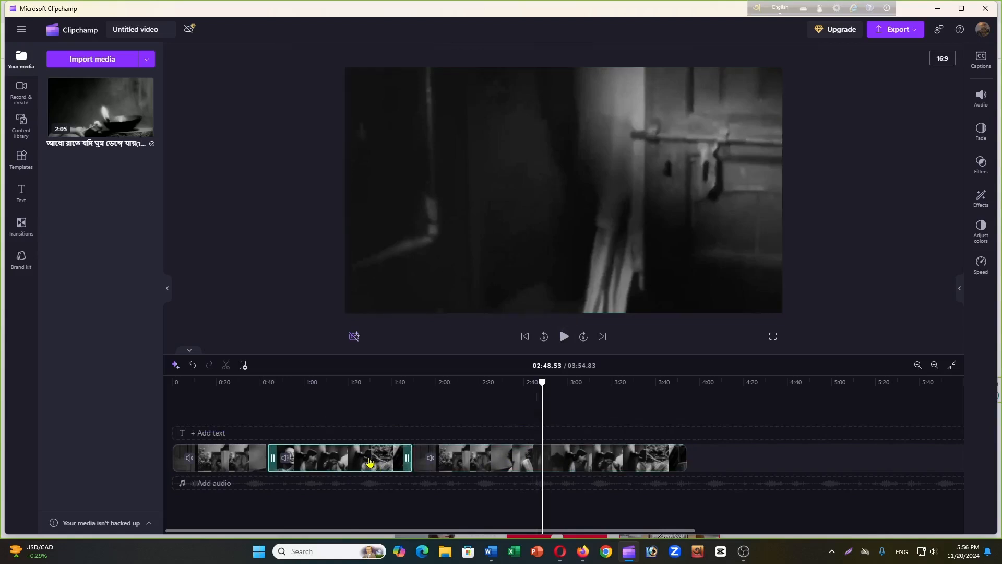
{"action": "right_click", "coordinate": [340, 463]}
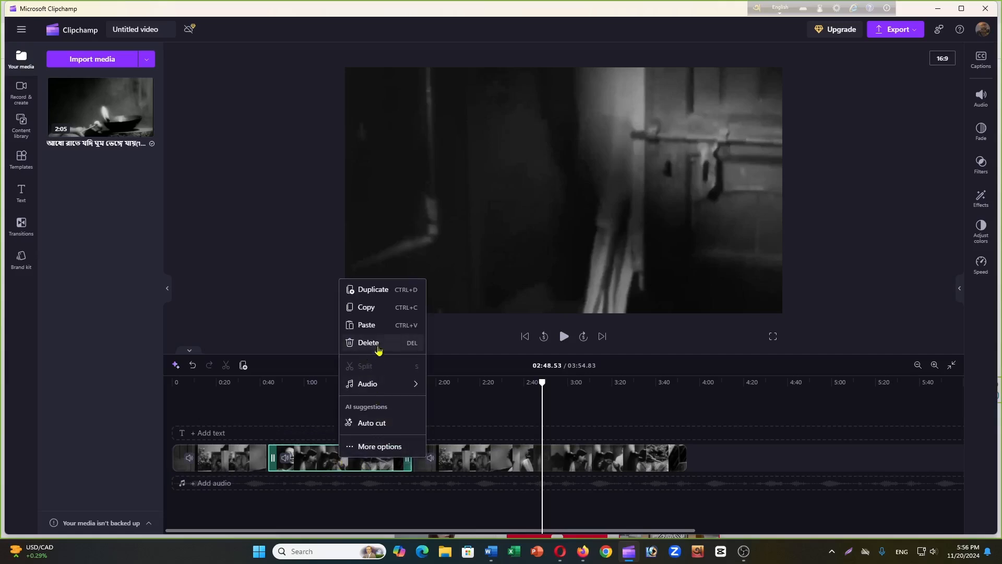
{"action": "mouse_move", "coordinate": [392, 391]}
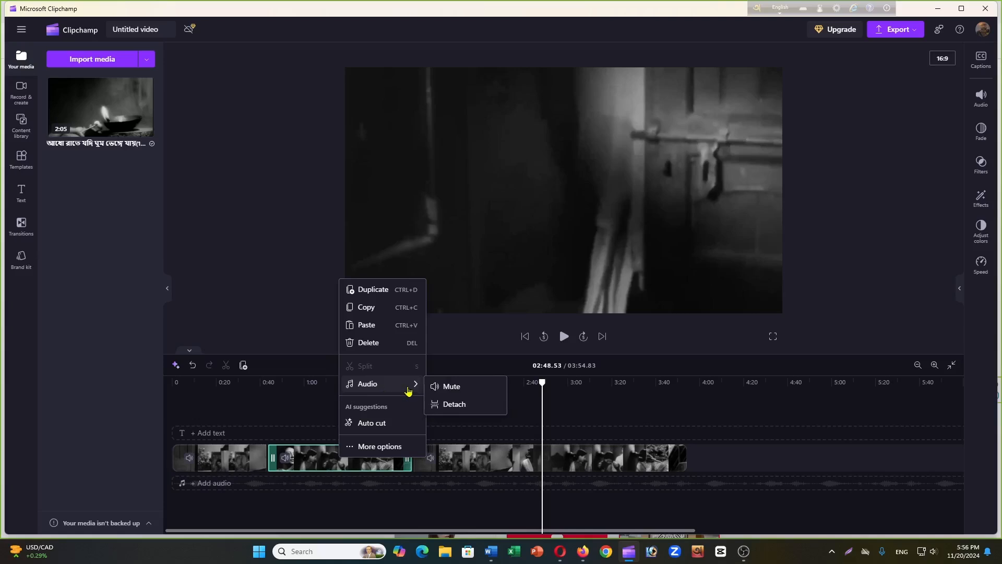
{"action": "left_click", "coordinate": [453, 403]}
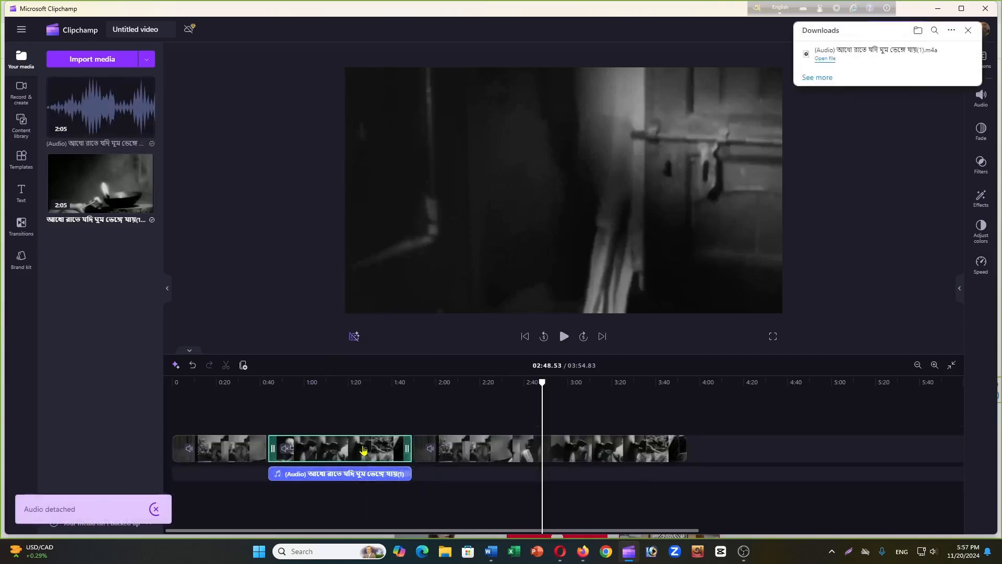
- Delete the detached audio from the audio track and select the middle video clip
{"action": "left_click_drag", "start_coordinate": [338, 473], "coordinate": [302, 475]}
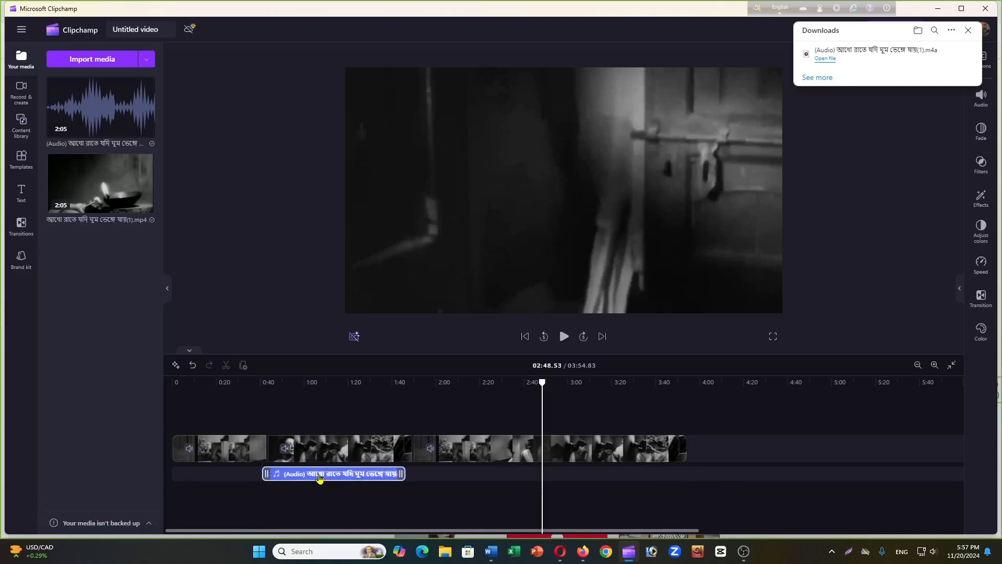
{"action": "mouse_move", "coordinate": [320, 477]}
{"action": "left_mouse_down"}
{"action": "mouse_move", "coordinate": [497, 475]}
{"action": "mouse_move", "coordinate": [320, 477]}
{"action": "left_mouse_up"}
{"action": "right_click", "coordinate": [321, 477]}
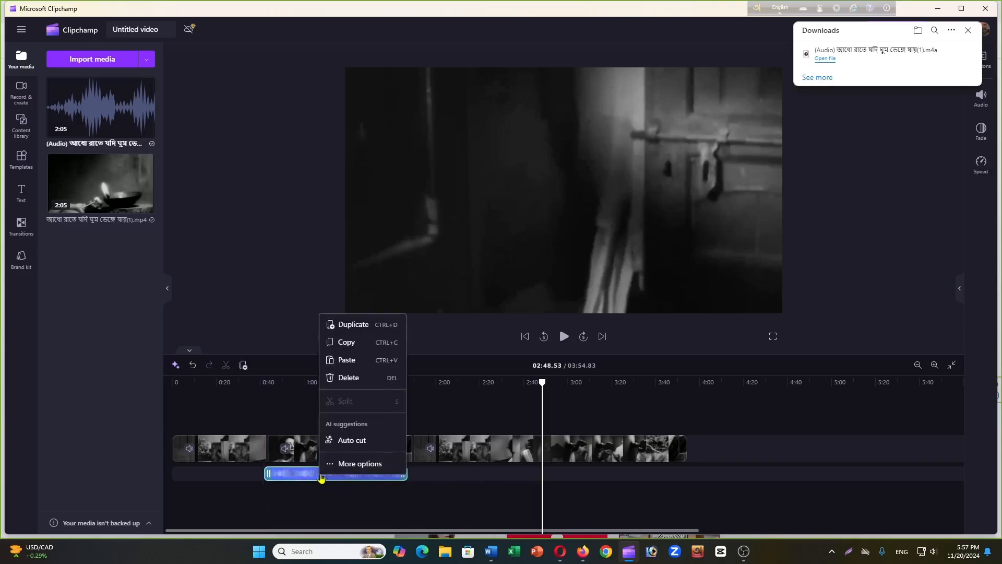
{"action": "left_click", "coordinate": [348, 377]}
{"action": "left_click", "coordinate": [351, 467]}
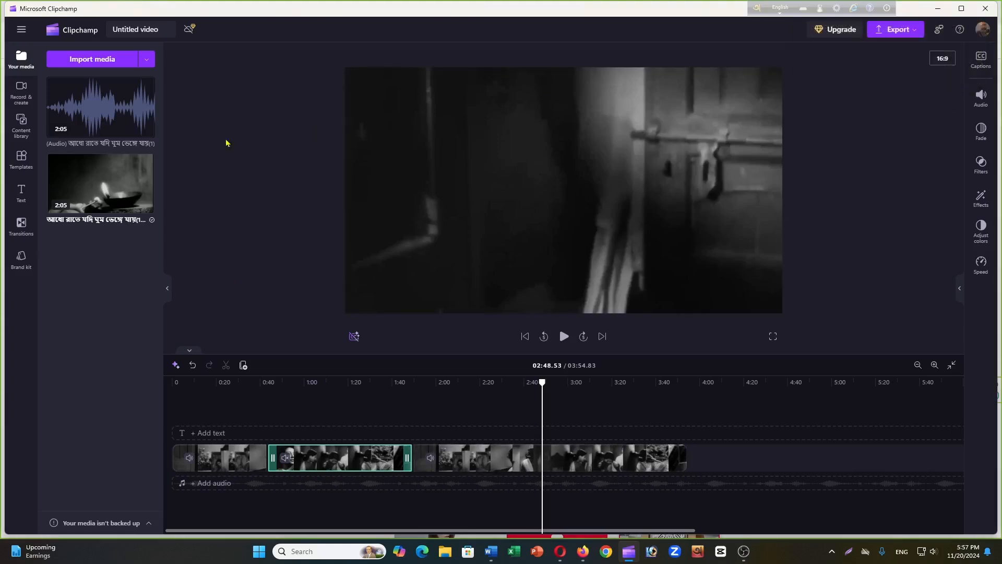
- Add the Jump Up track from the content library's Clipchamp selects music and align its start with the middle clip
{"action": "left_click", "coordinate": [20, 124]}
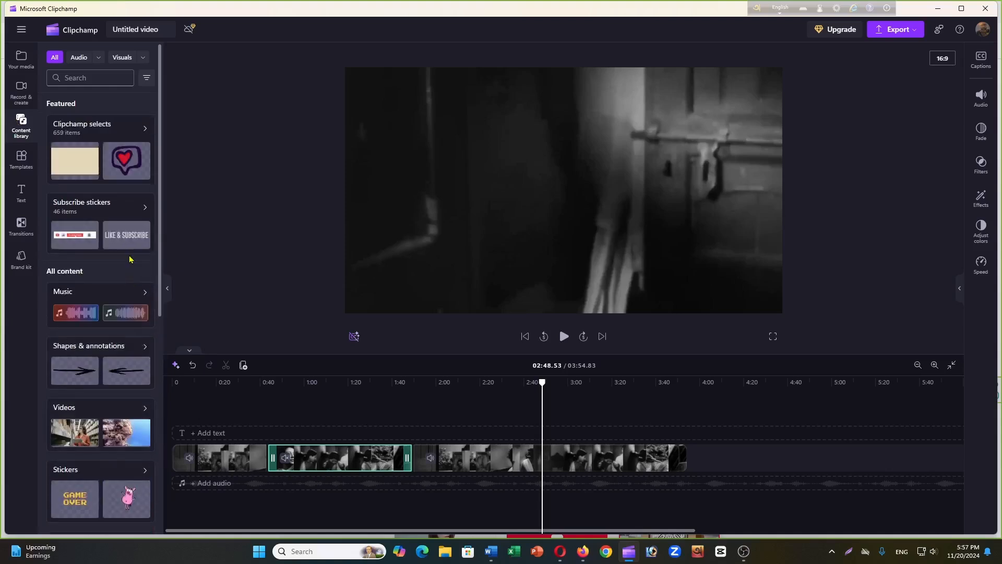
{"action": "left_click", "coordinate": [147, 296]}
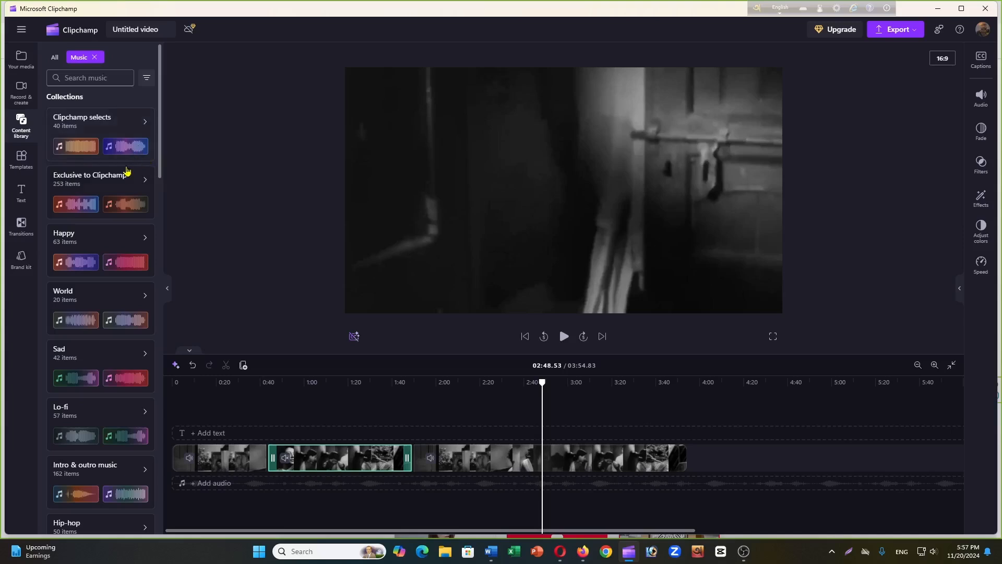
{"action": "left_click", "coordinate": [86, 146]}
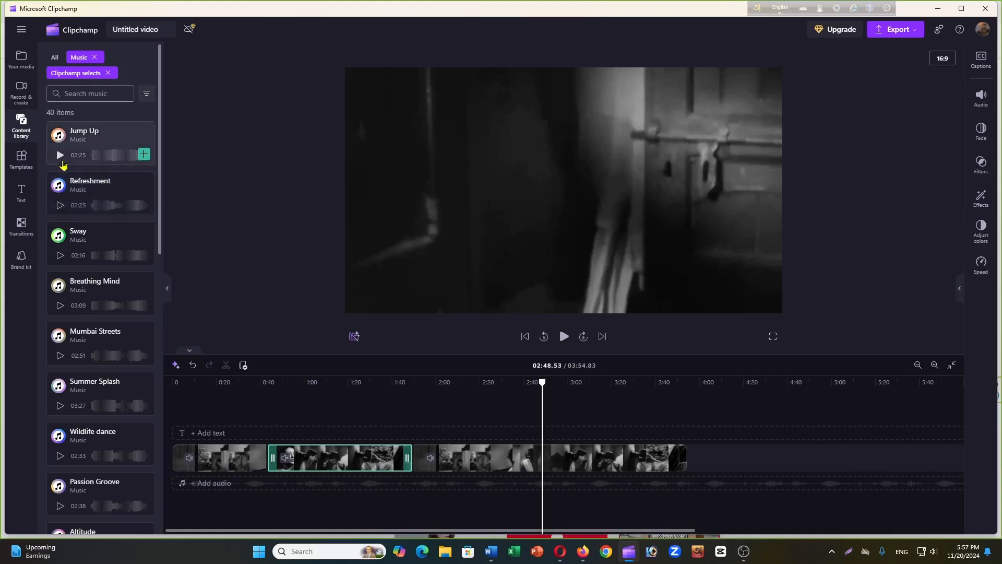
{"action": "left_click", "coordinate": [143, 155]}
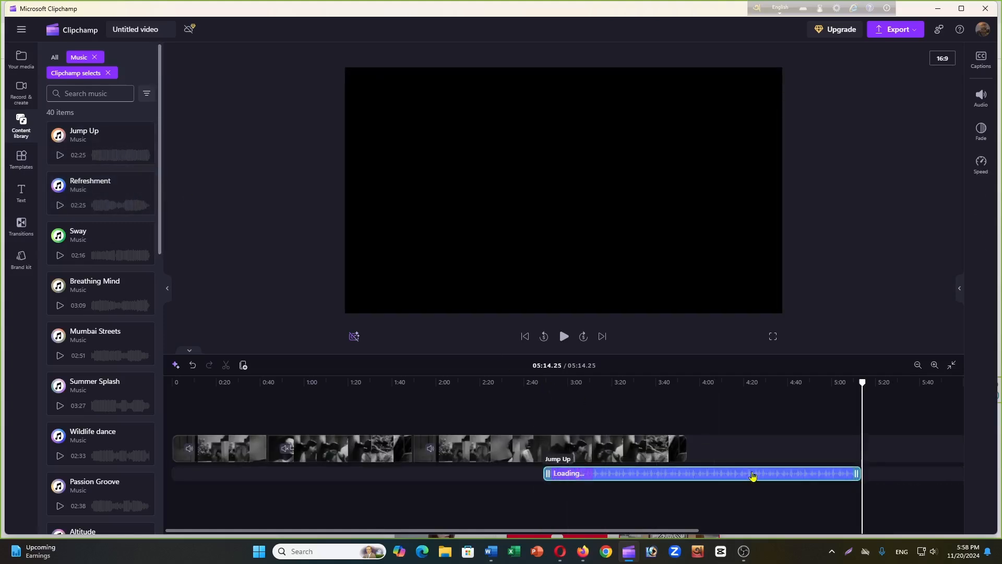
{"action": "left_click_drag", "start_coordinate": [753, 476], "coordinate": [476, 474]}
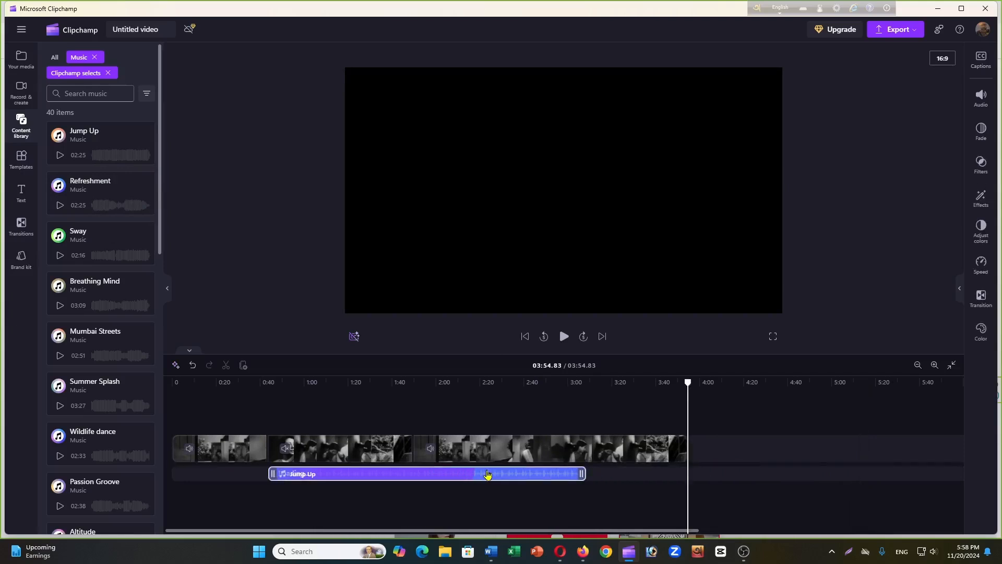
- Split the Jump Up music track at the end of the middle video clip
{"action": "left_click", "coordinate": [324, 448]}
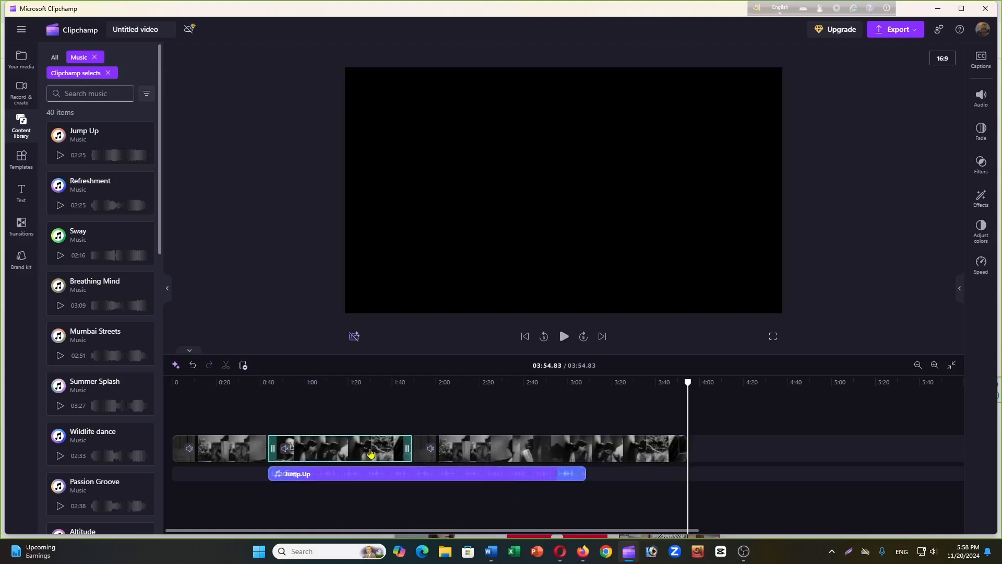
{"action": "left_click", "coordinate": [351, 475]}
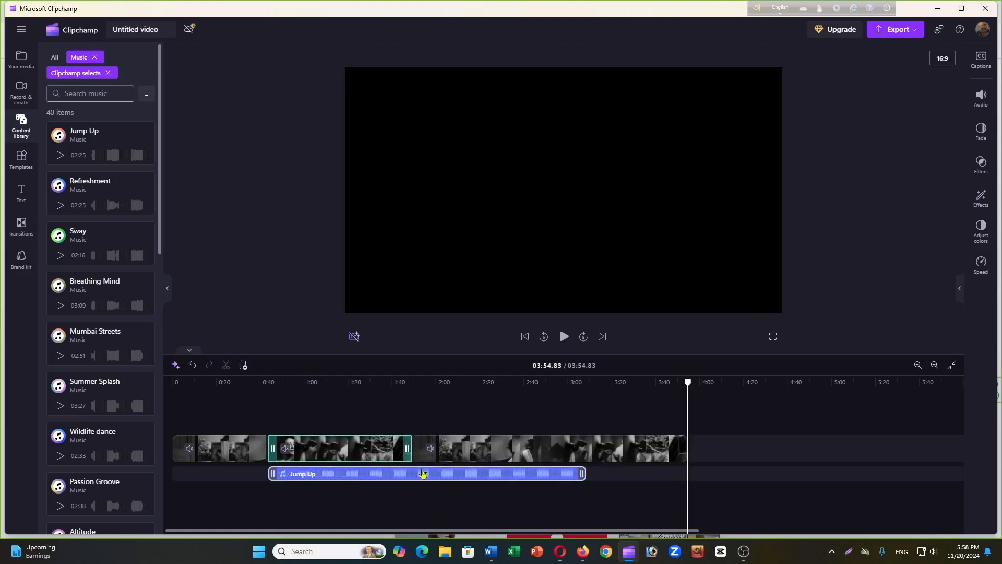
{"action": "left_click_drag", "start_coordinate": [688, 383], "coordinate": [412, 384]}
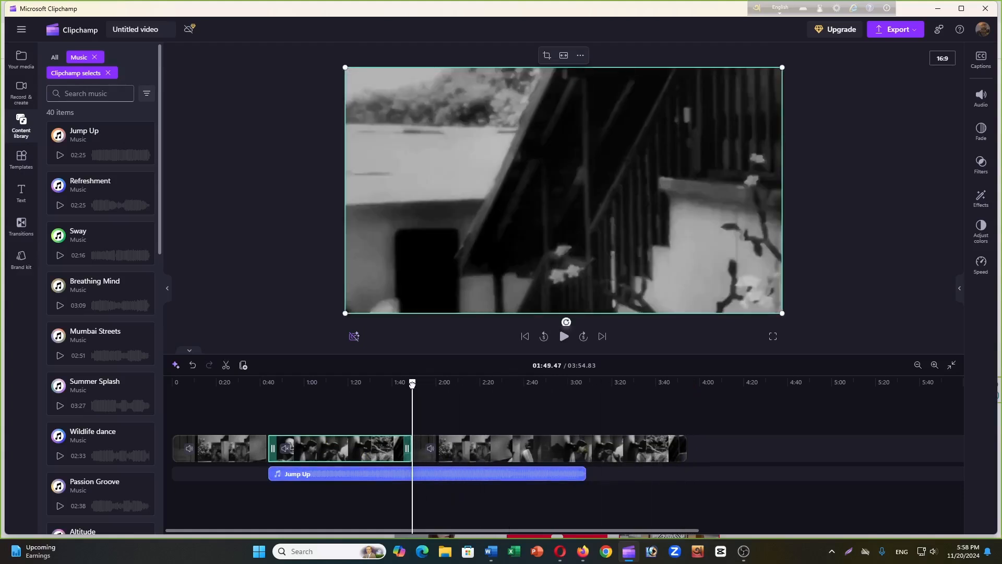
{"action": "left_click", "coordinate": [453, 481]}
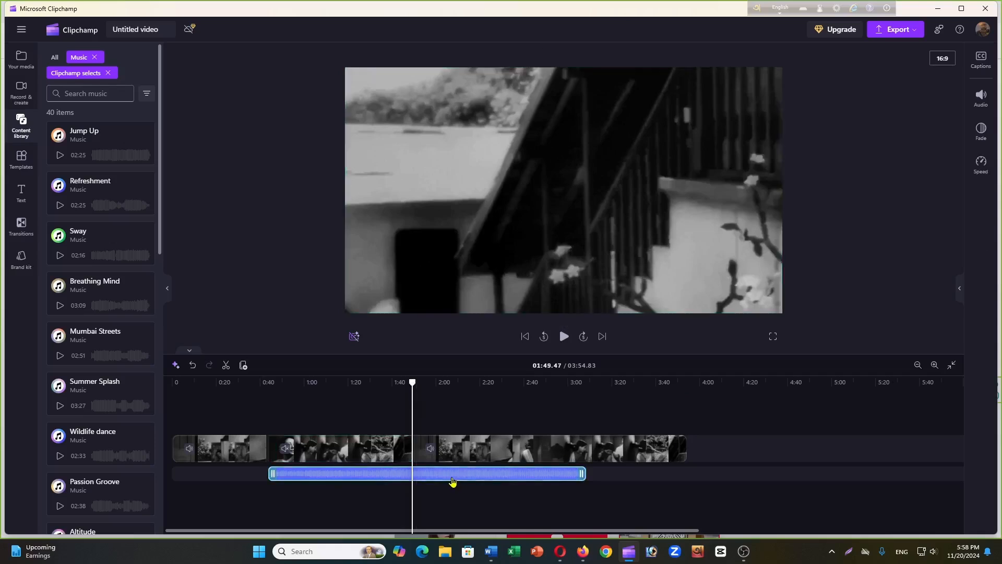
{"action": "left_click", "coordinate": [226, 366]}
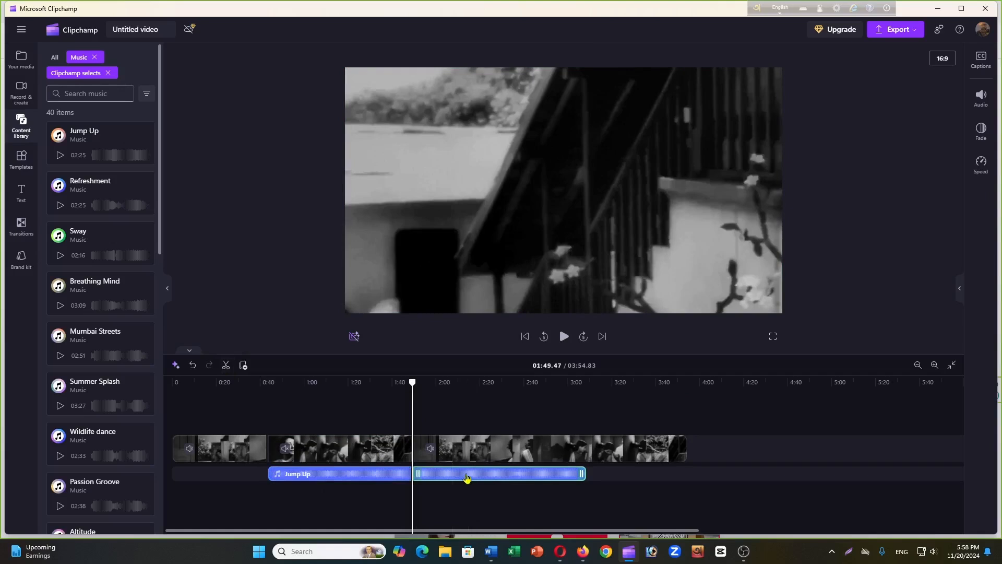
- Move the second part of the Jump Up track away from the first part and delete it
{"action": "left_click_drag", "start_coordinate": [467, 476], "coordinate": [542, 475]}
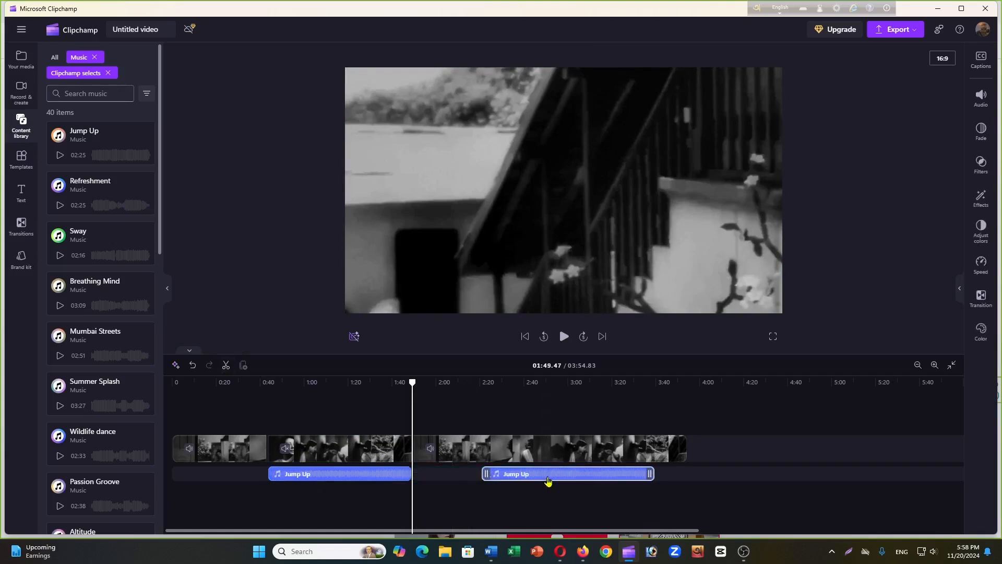
{"action": "right_click", "coordinate": [553, 475]}
{"action": "left_click", "coordinate": [578, 385]}
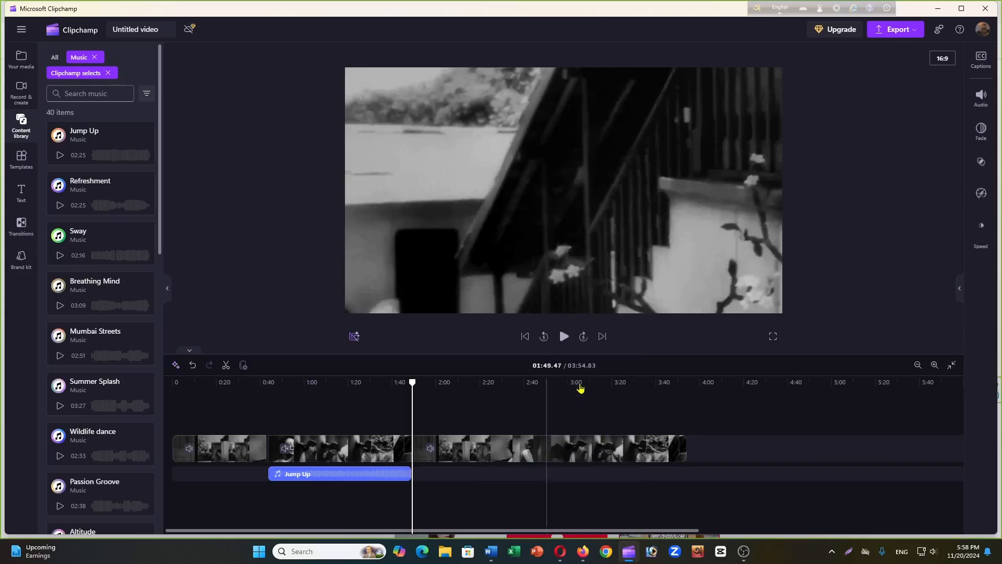
{"action": "left_click", "coordinate": [342, 454]}
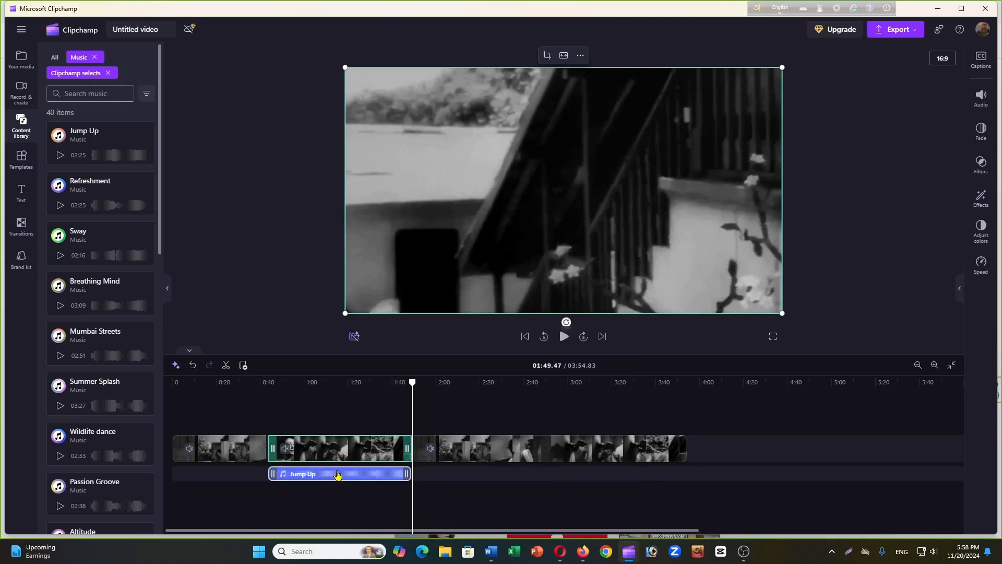
{"action": "left_click", "coordinate": [337, 475]}
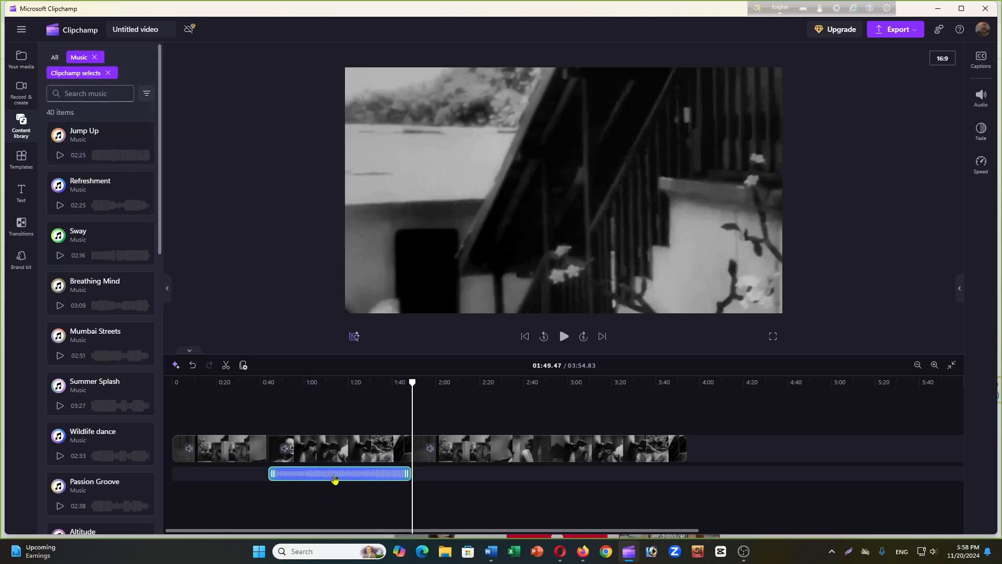
{"action": "mouse_move", "coordinate": [352, 479]}
{"action": "left_mouse_down"}
{"action": "mouse_move", "coordinate": [338, 416]}
{"action": "mouse_move", "coordinate": [631, 416]}
{"action": "mouse_move", "coordinate": [766, 494]}
{"action": "mouse_move", "coordinate": [574, 504]}
{"action": "mouse_move", "coordinate": [351, 472]}
{"action": "left_mouse_up"}
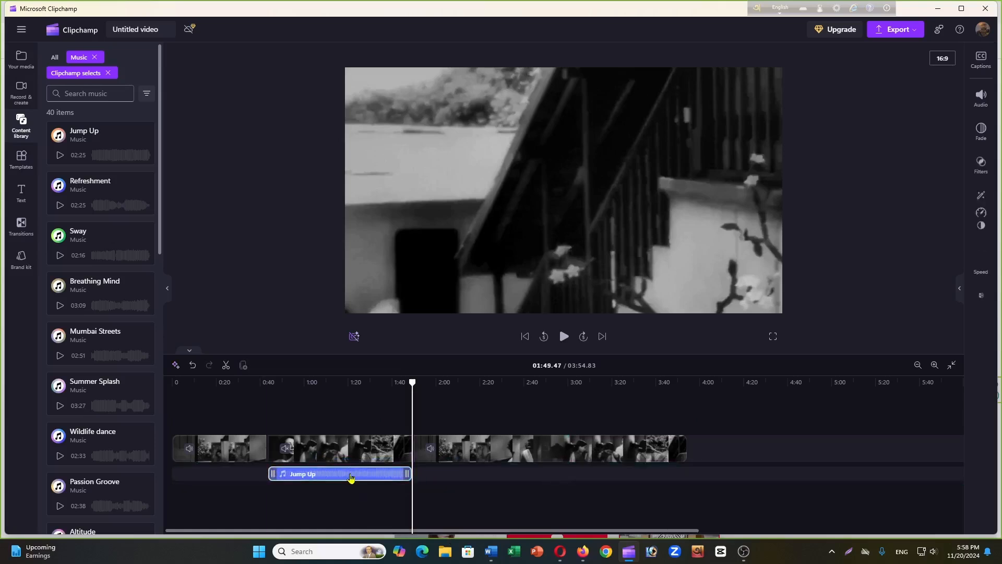
{"action": "left_click", "coordinate": [335, 450]}
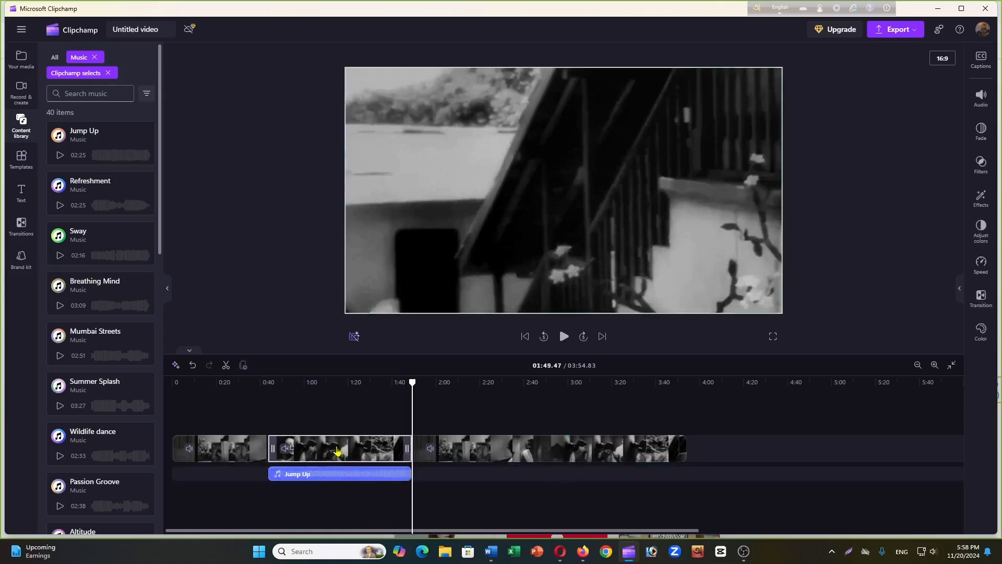
{"action": "mouse_move", "coordinate": [250, 483]}
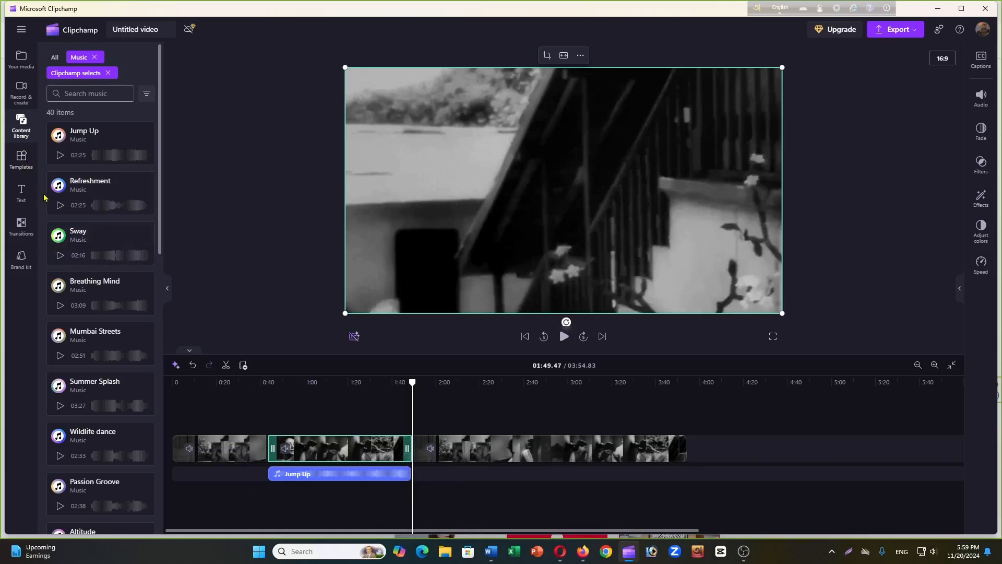
- Browse the fade, blur and wipe transitions and play the cut between the first and middle clips
{"action": "left_click", "coordinate": [22, 225]}
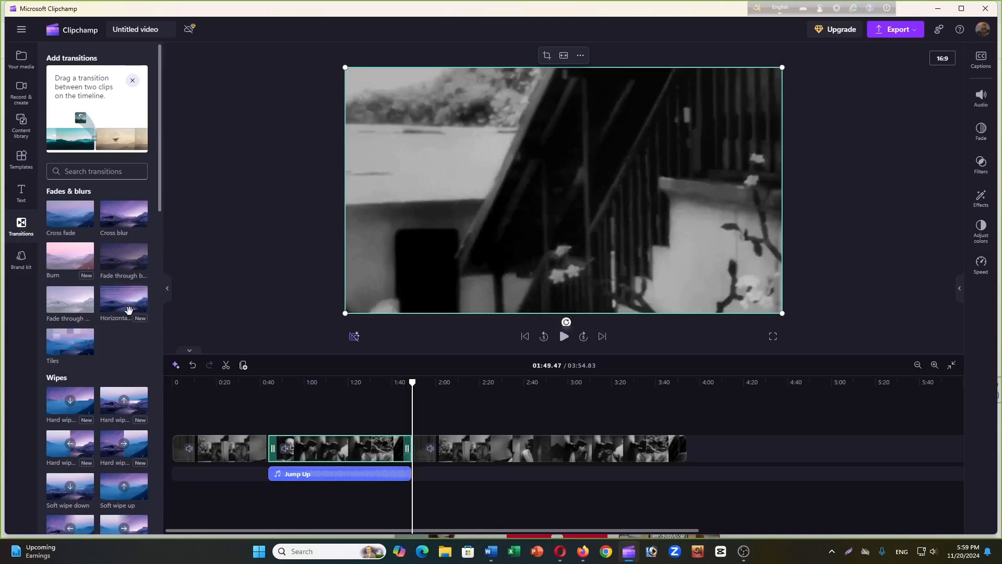
{"action": "scroll", "coordinate": [126, 313], "scroll_direction": "down", "scroll_amount": 2}
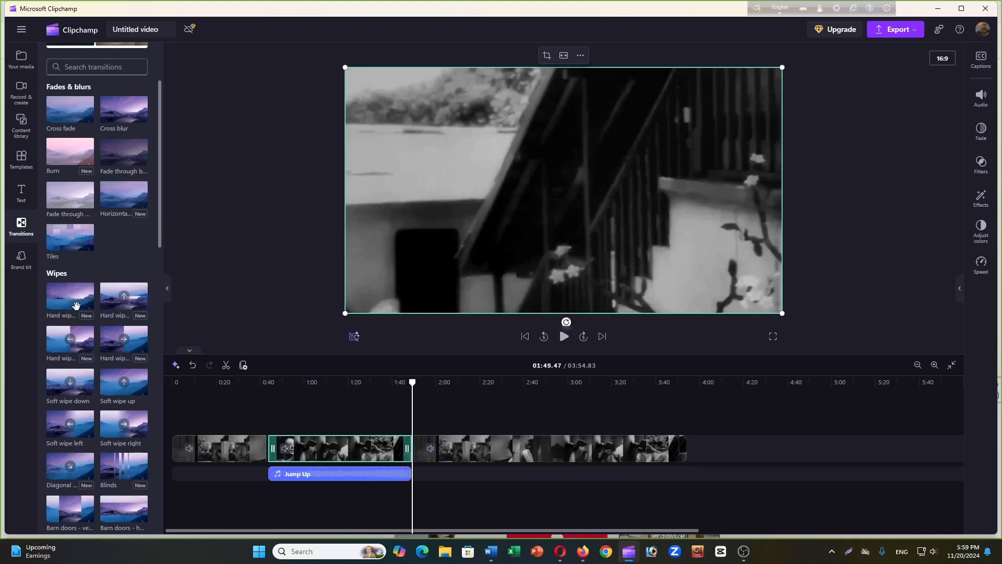
{"action": "scroll", "coordinate": [76, 306], "scroll_direction": "down", "scroll_amount": 2}
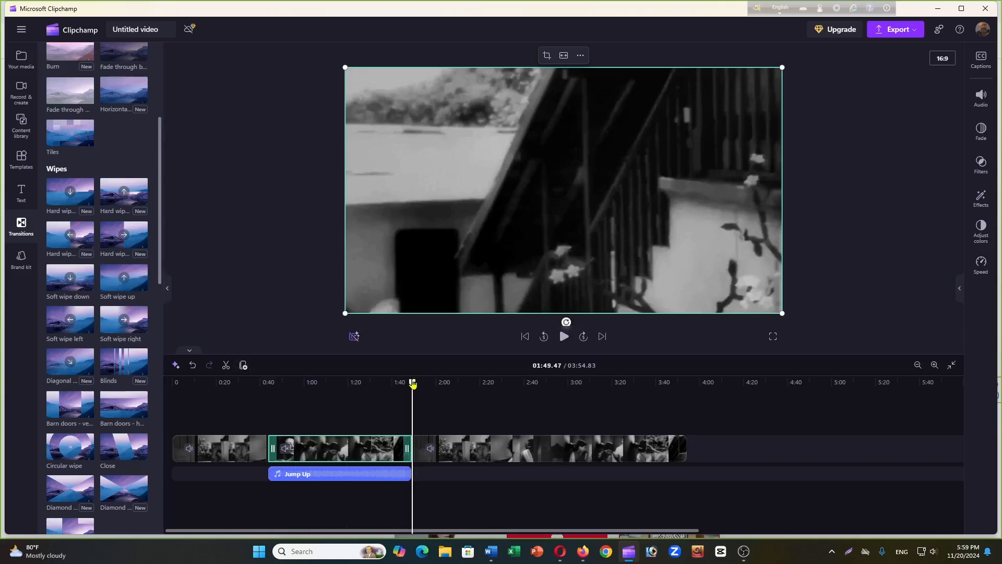
{"action": "left_click_drag", "start_coordinate": [413, 383], "coordinate": [266, 384]}
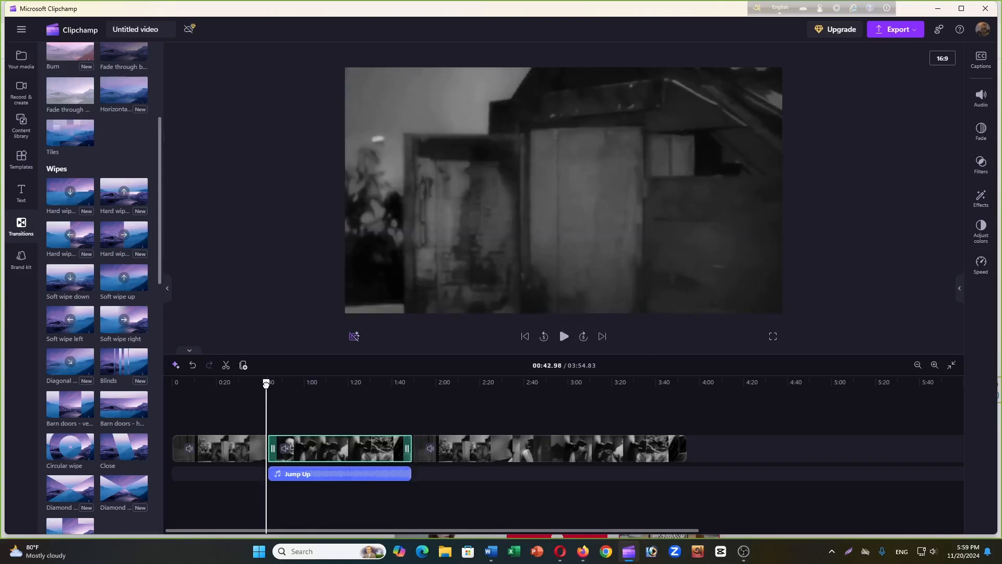
{"action": "left_click", "coordinate": [562, 338]}
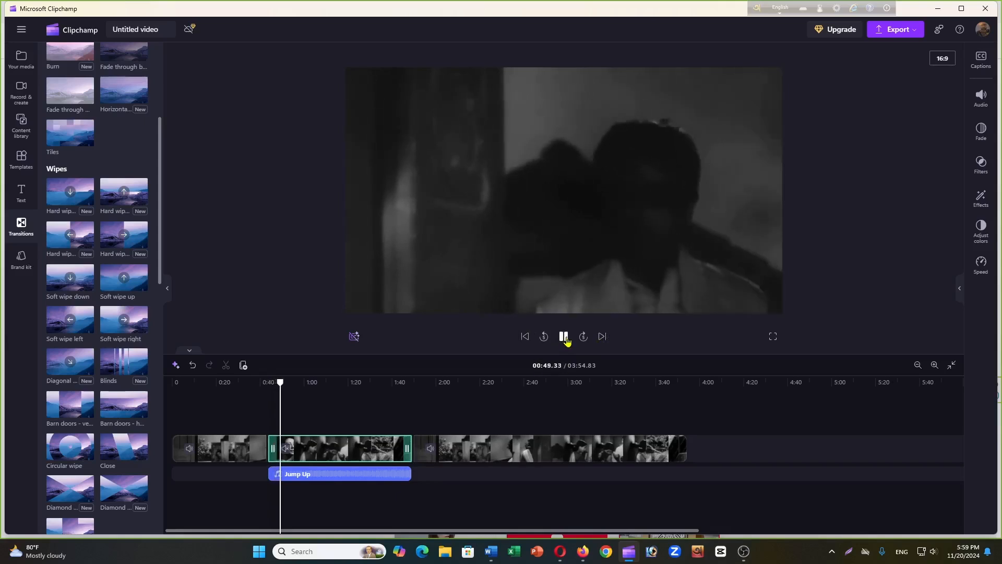
{"action": "left_click", "coordinate": [565, 339]}
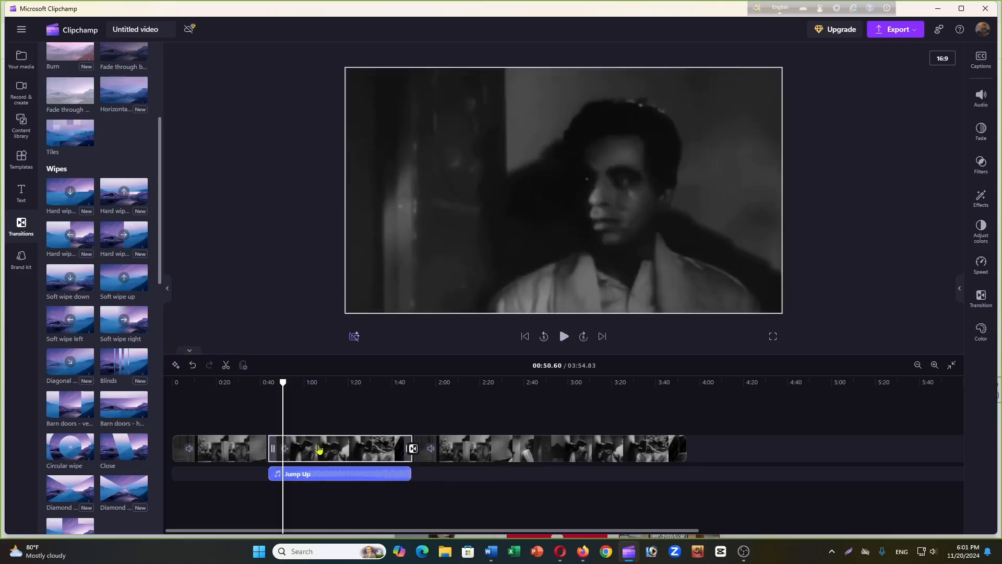
- Add the hard wipe transition with the left-pointing arrow between the first and middle video clips
{"action": "left_click", "coordinate": [320, 449]}
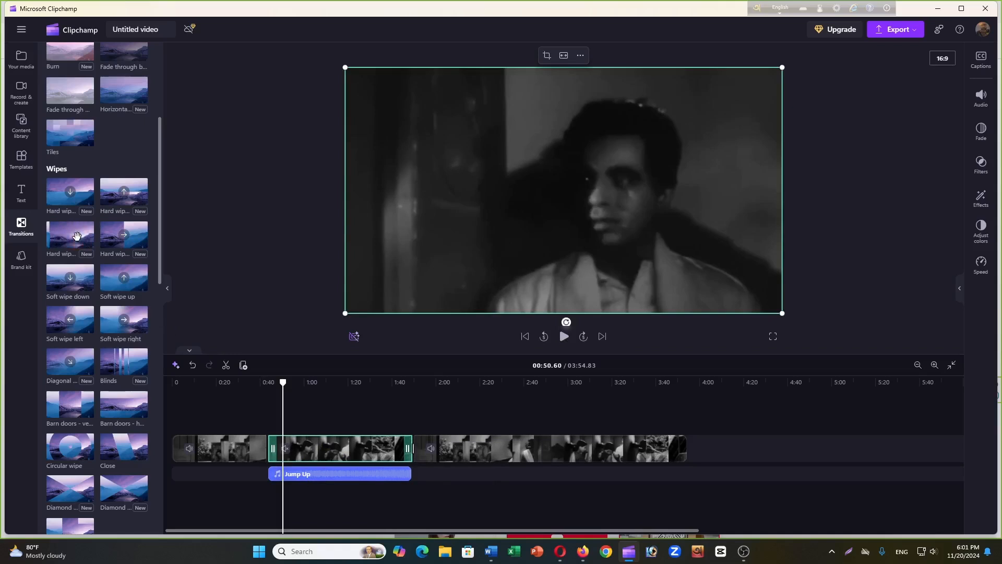
{"action": "left_click_drag", "start_coordinate": [76, 237], "coordinate": [269, 456]}
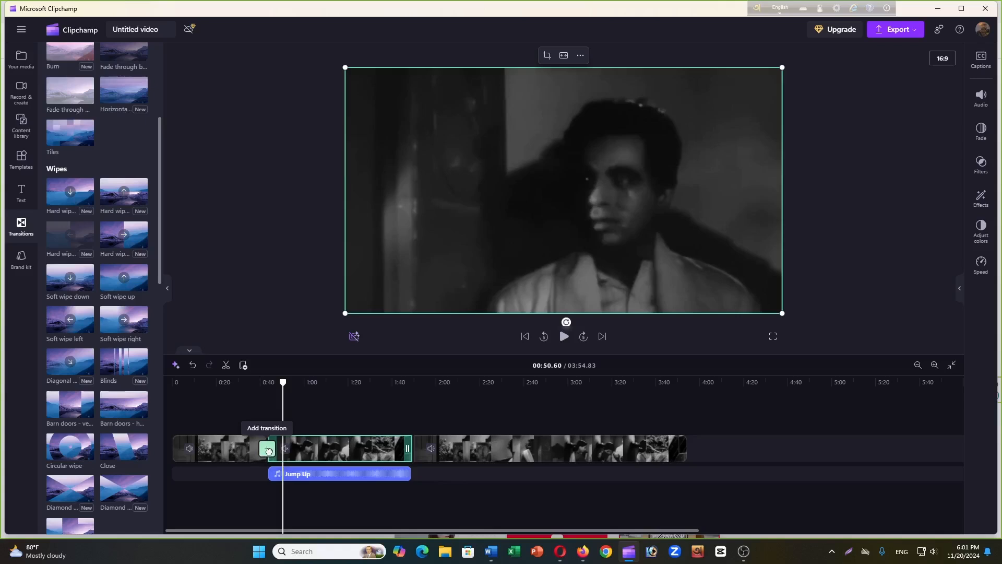
{"action": "mouse_move", "coordinate": [270, 447]}
{"action": "left_mouse_down"}
{"action": "mouse_move", "coordinate": [233, 435]}
{"action": "mouse_move", "coordinate": [233, 418]}
{"action": "mouse_move", "coordinate": [270, 454]}
{"action": "left_mouse_up"}
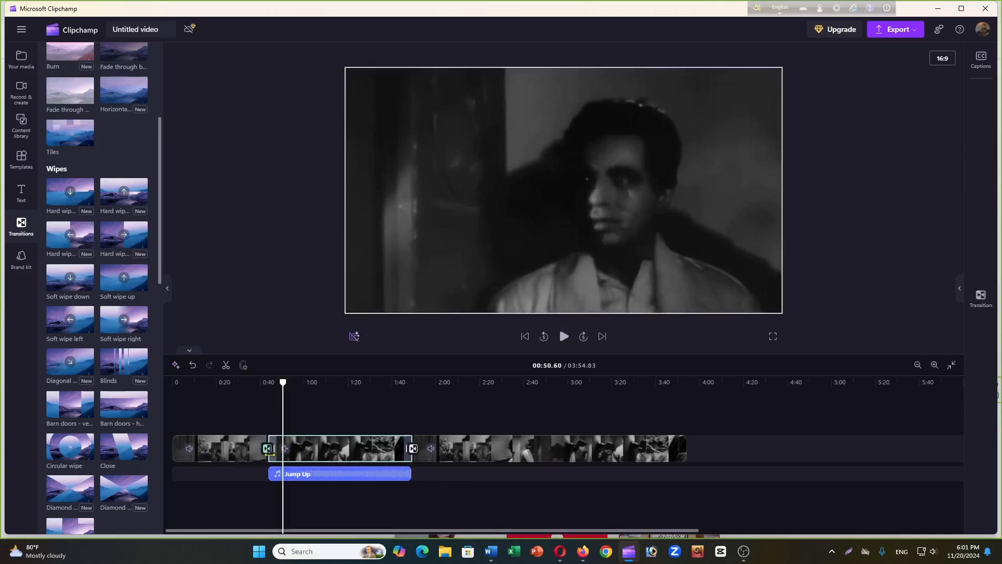
- Play the timeline from just before the join of the first and middle clips to preview the wipe transition
{"action": "left_click", "coordinate": [299, 392]}
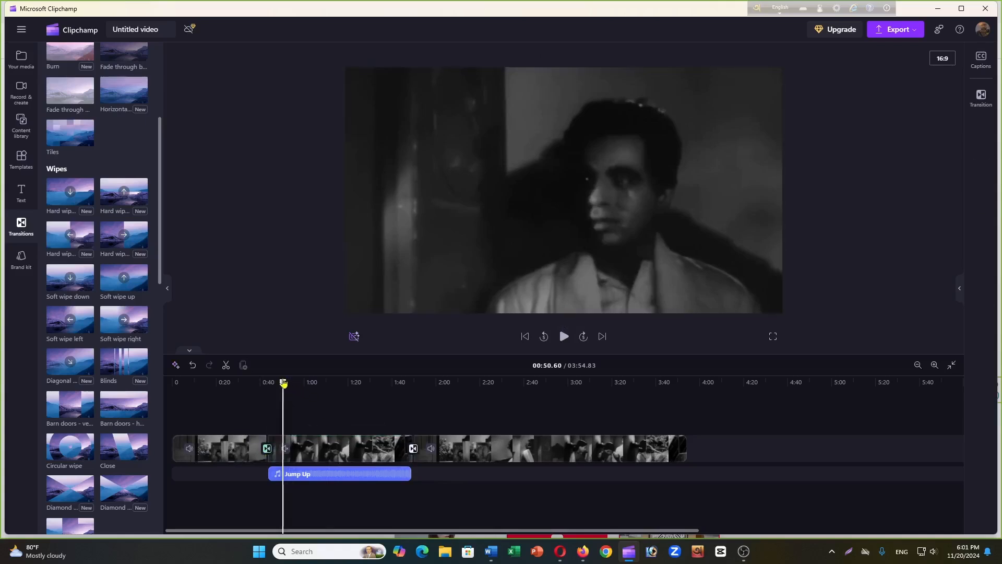
{"action": "left_click_drag", "start_coordinate": [280, 383], "coordinate": [264, 383]}
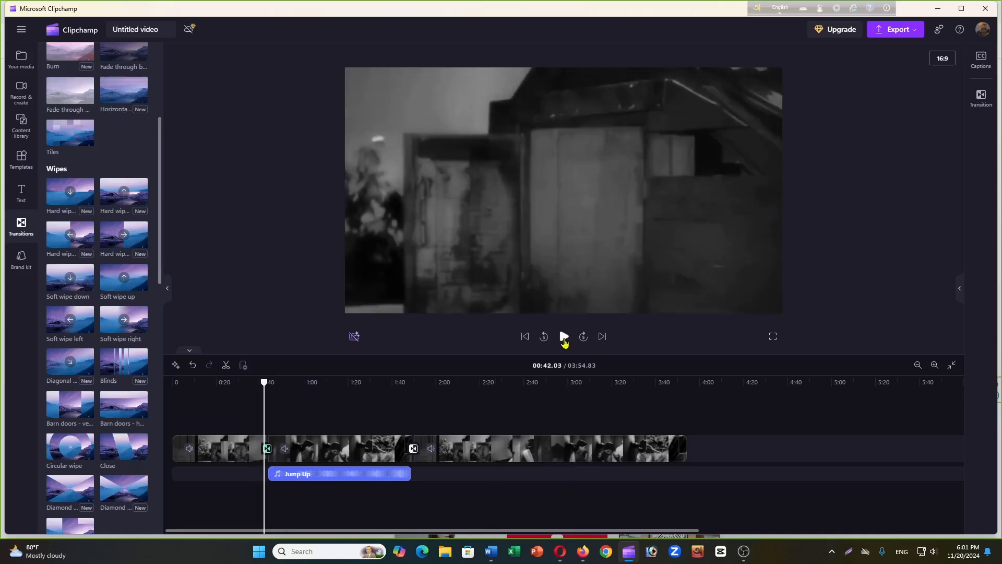
{"action": "left_click", "coordinate": [564, 337]}
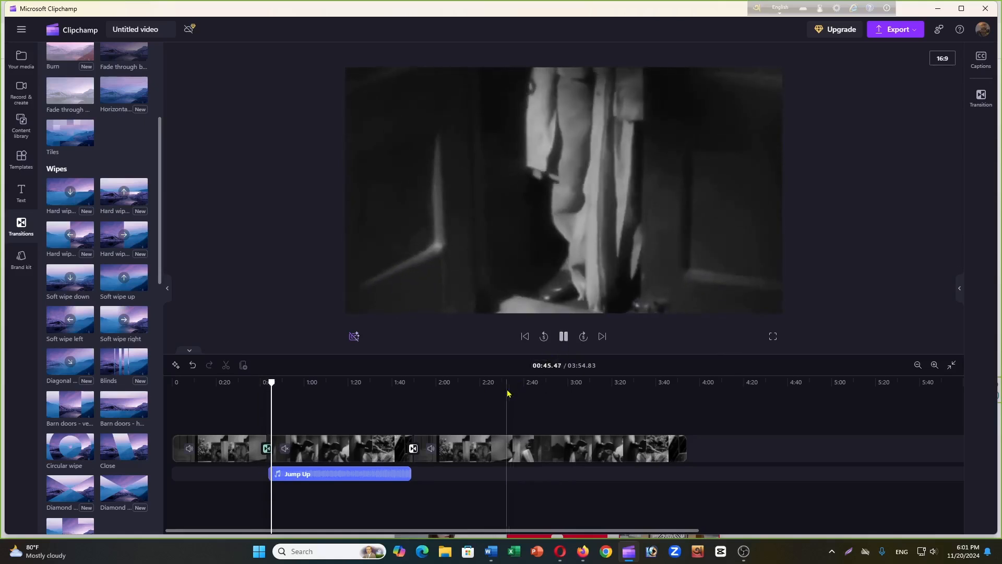
- Select the last video clip, pause playback and examine its audio, fade, filter and color adjustment settings
{"action": "left_click", "coordinate": [484, 461]}
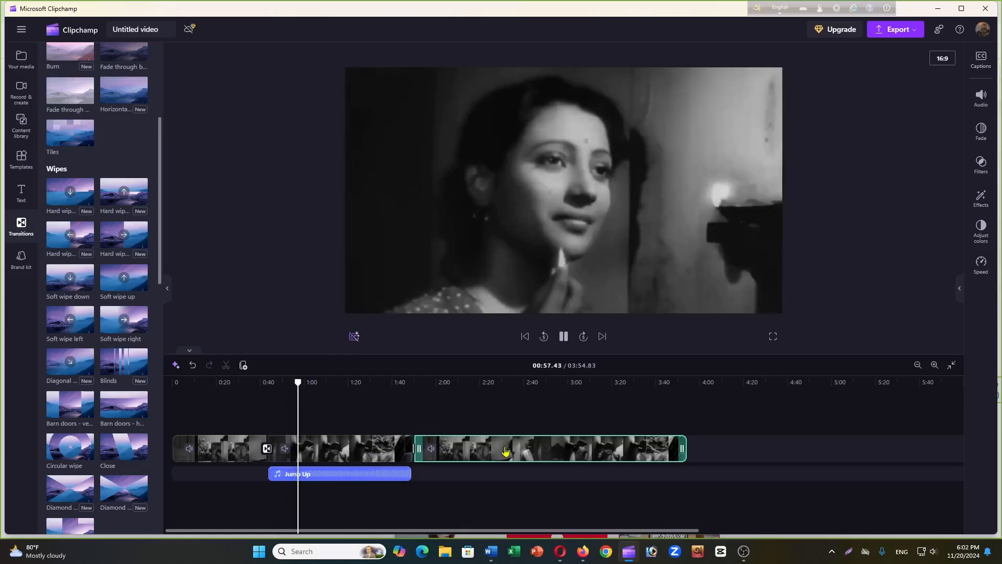
{"action": "left_click", "coordinate": [988, 104]}
{"action": "left_click", "coordinate": [501, 337]}
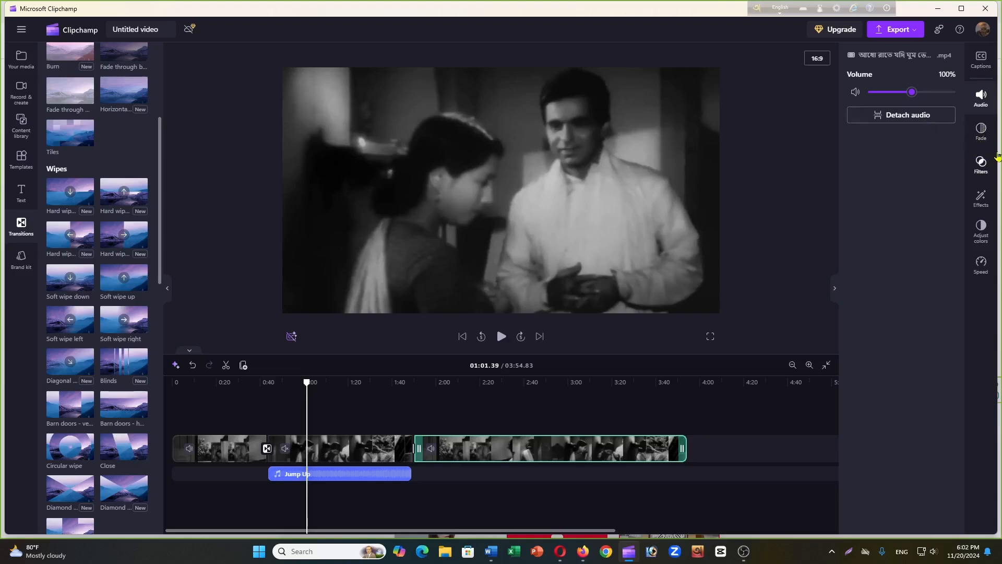
{"action": "left_click", "coordinate": [980, 129]}
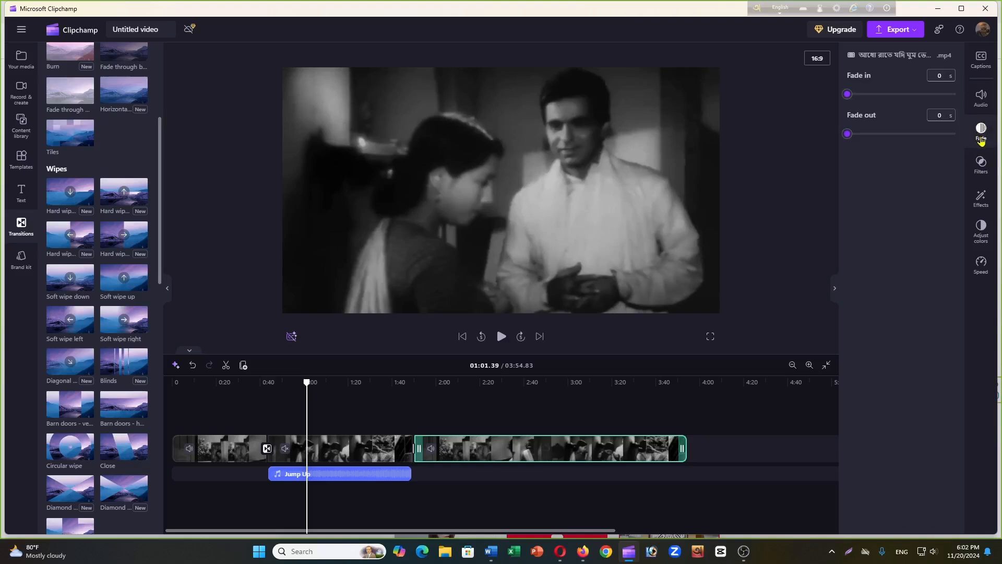
{"action": "left_click", "coordinate": [984, 135]}
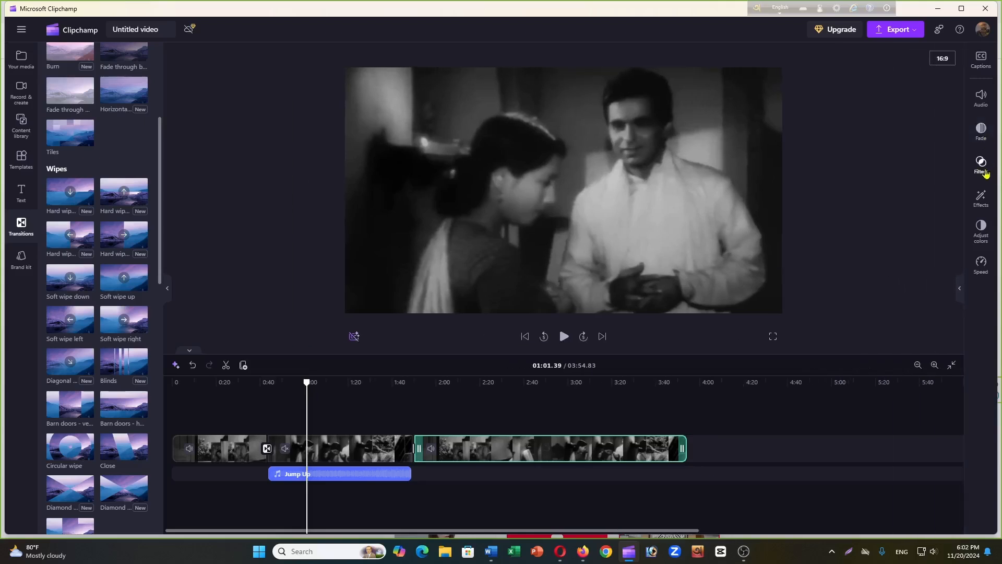
{"action": "left_click", "coordinate": [984, 171]}
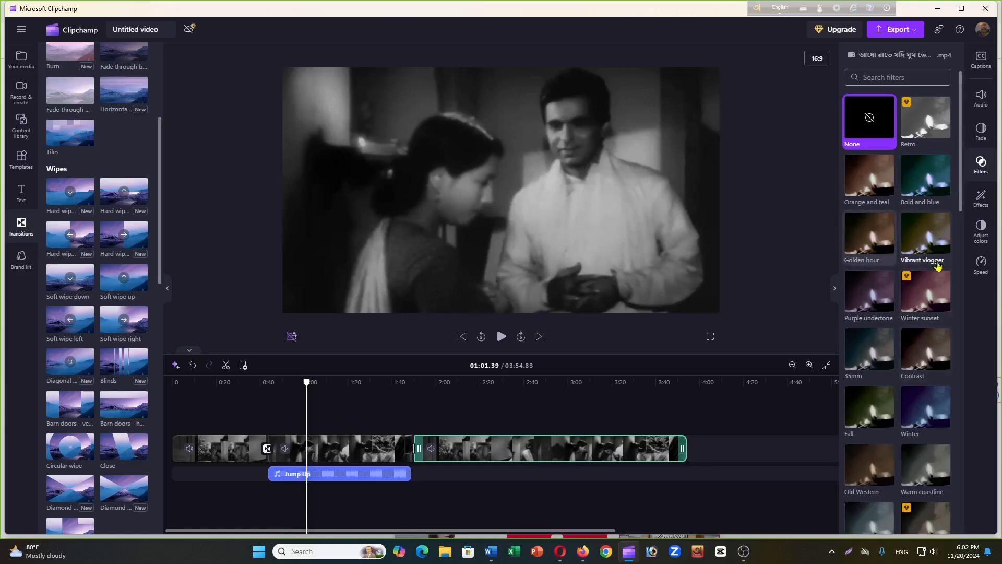
{"action": "left_click", "coordinate": [981, 229]}
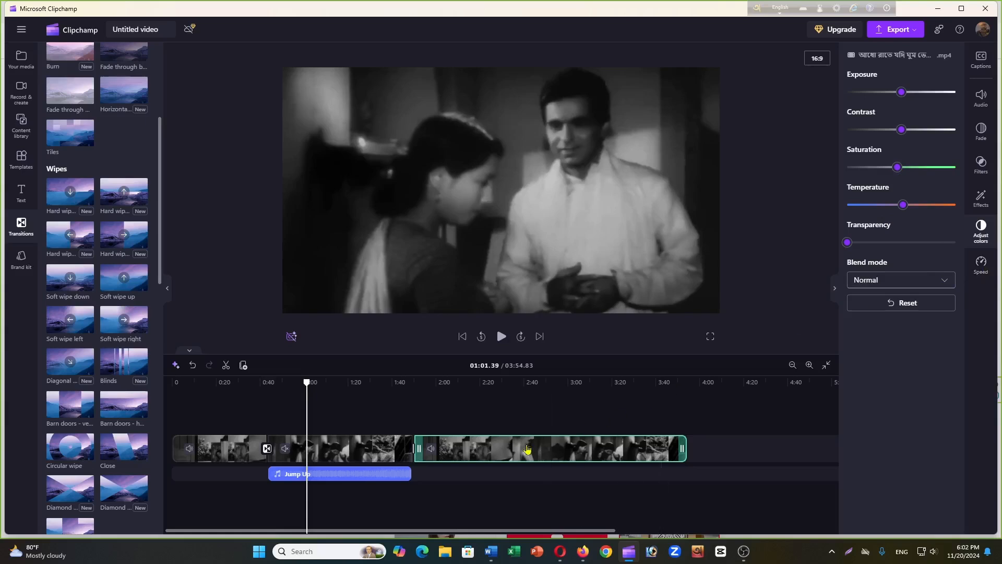
- Set the last video clip's speed to 4x, play it from near its start and select it again
{"action": "left_click", "coordinate": [982, 265]}
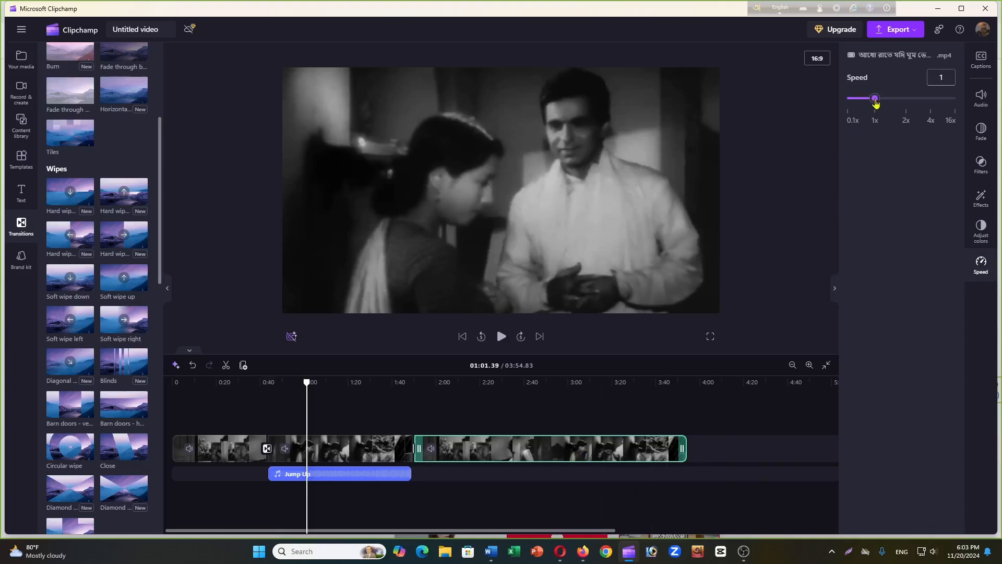
{"action": "left_click_drag", "start_coordinate": [876, 103], "coordinate": [930, 104]}
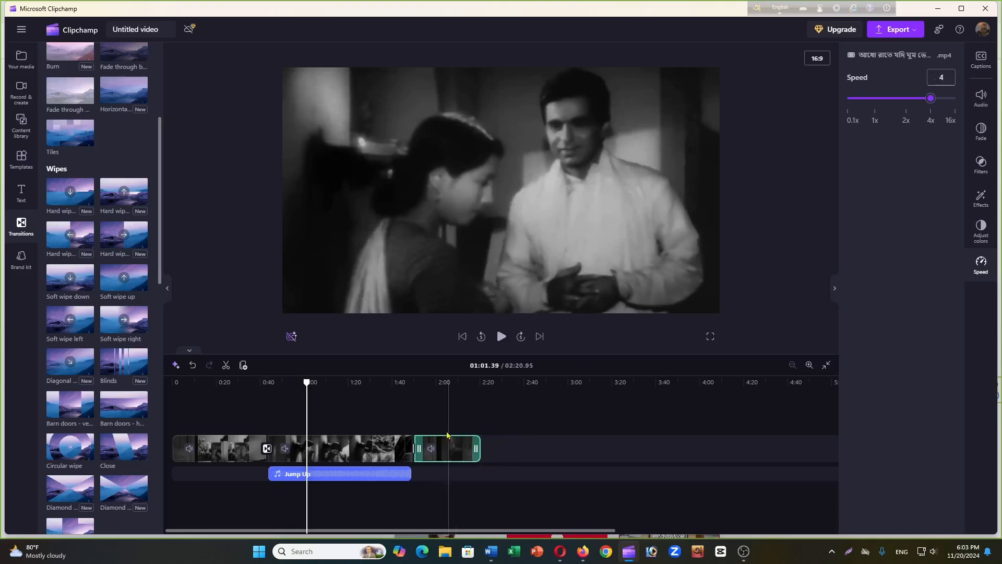
{"action": "left_click", "coordinate": [418, 413]}
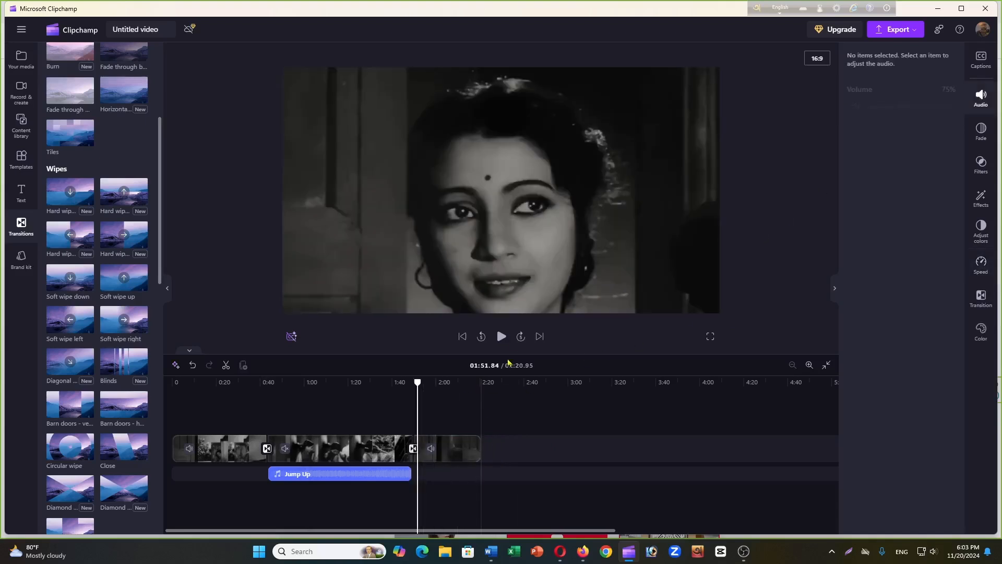
{"action": "left_click", "coordinate": [501, 337]}
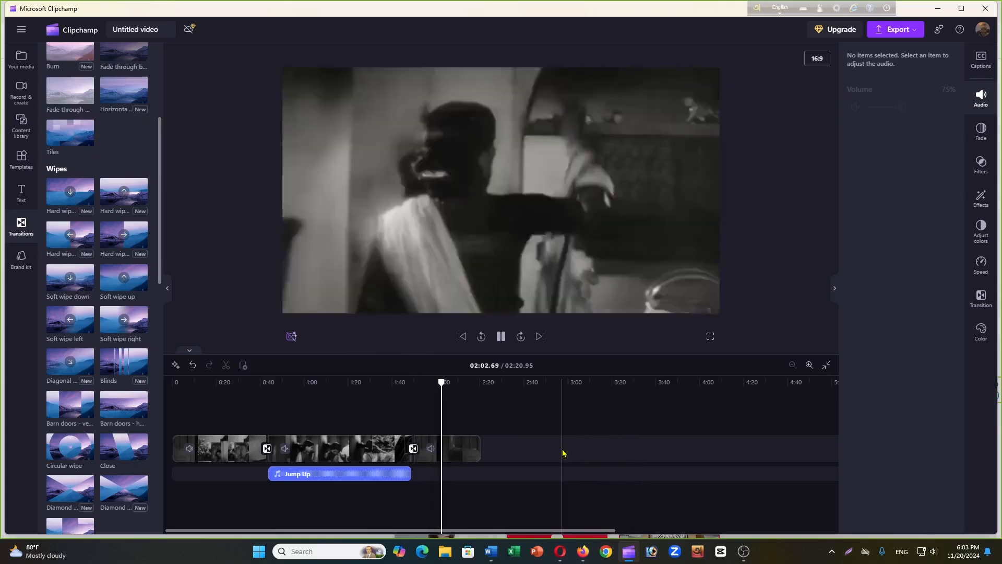
{"action": "left_click", "coordinate": [460, 454]}
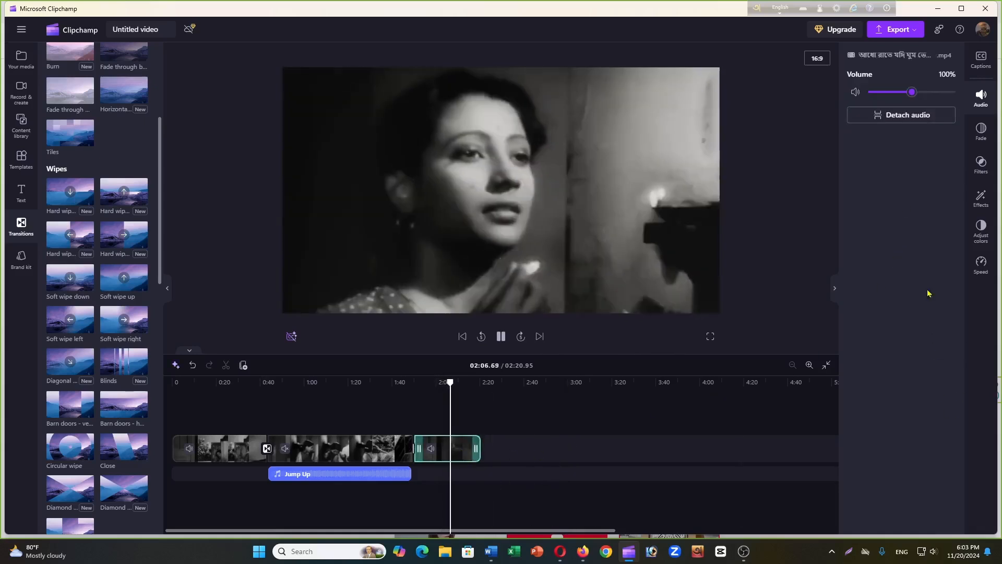
- Set the last video clip's volume to 108% and its speed to 0.4x, and preview the slowed playback
{"action": "left_click", "coordinate": [915, 93]}
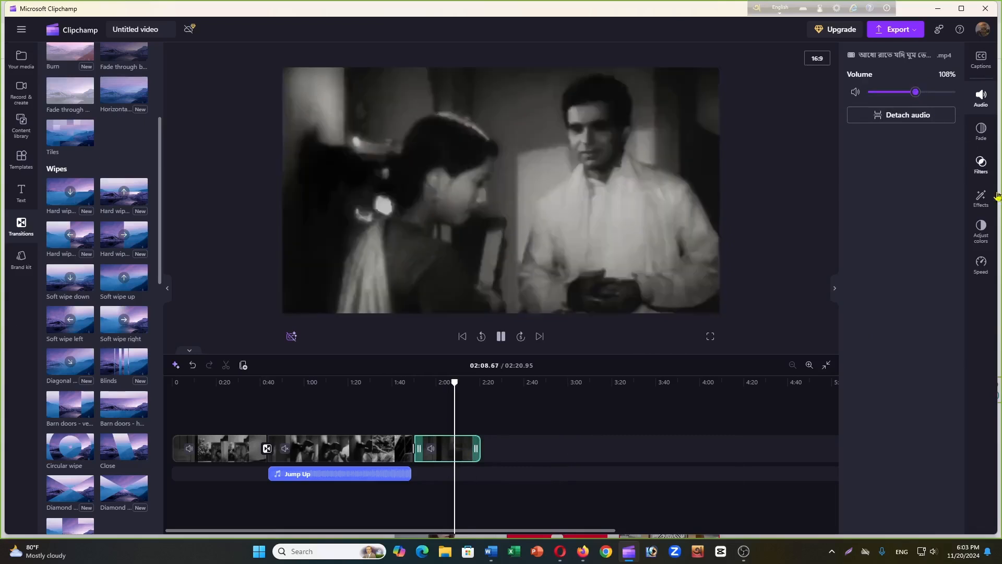
{"action": "left_click", "coordinate": [979, 268]}
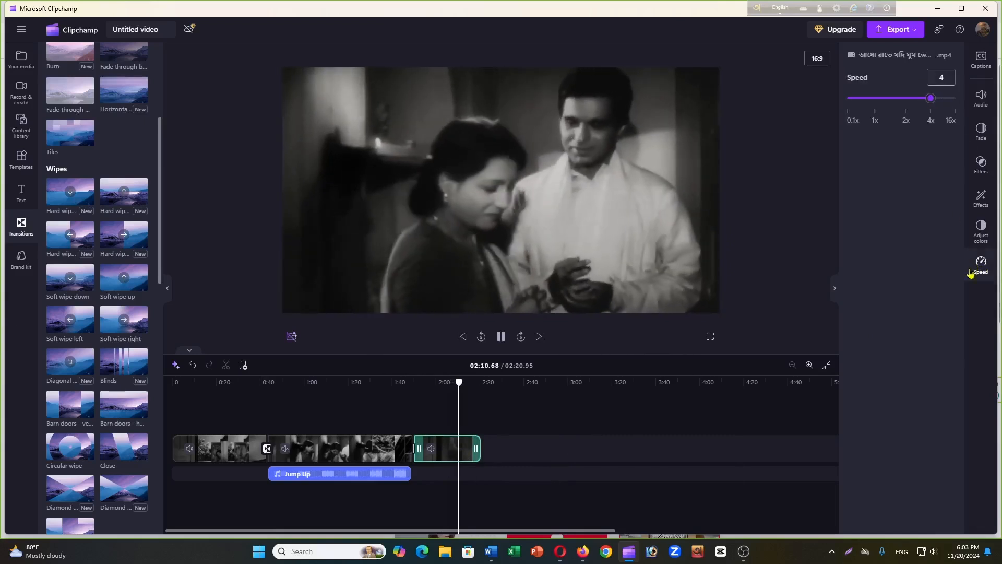
{"action": "left_click_drag", "start_coordinate": [934, 103], "coordinate": [862, 103]}
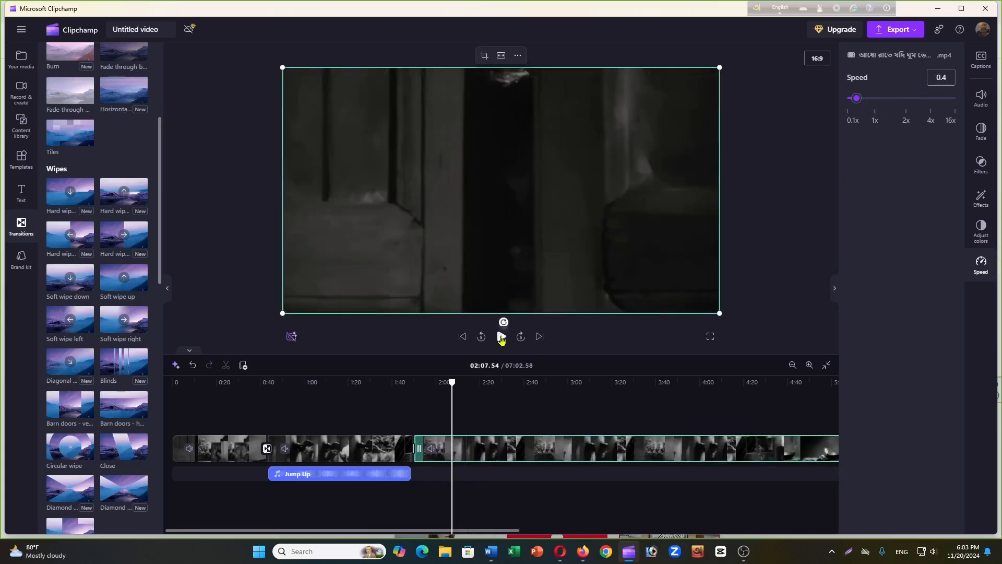
{"action": "left_click", "coordinate": [501, 336]}
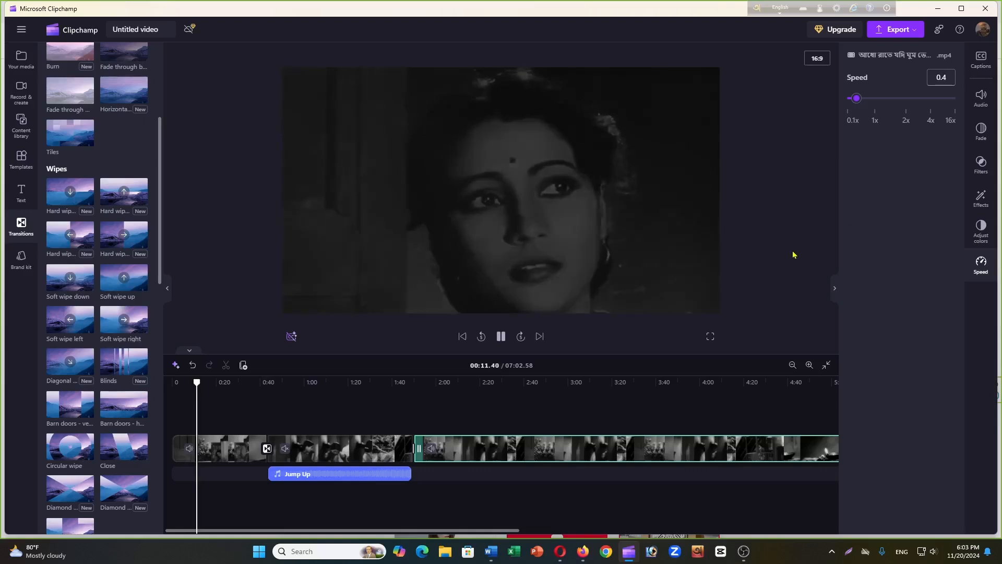
{"action": "left_click", "coordinate": [491, 416]}
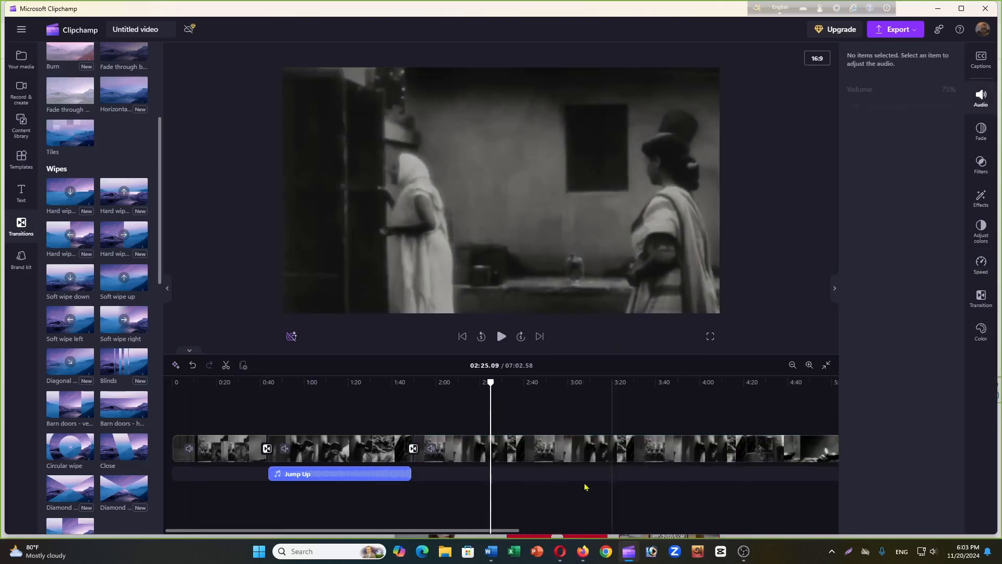
{"action": "left_click", "coordinate": [792, 366]}
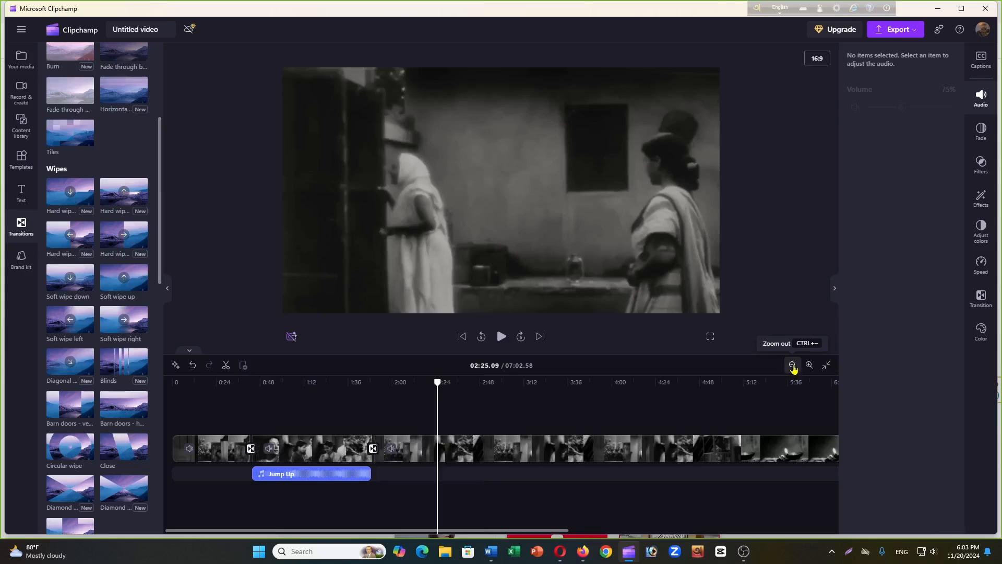
{"action": "left_click", "coordinate": [793, 365]}
{"action": "left_click", "coordinate": [792, 366]}
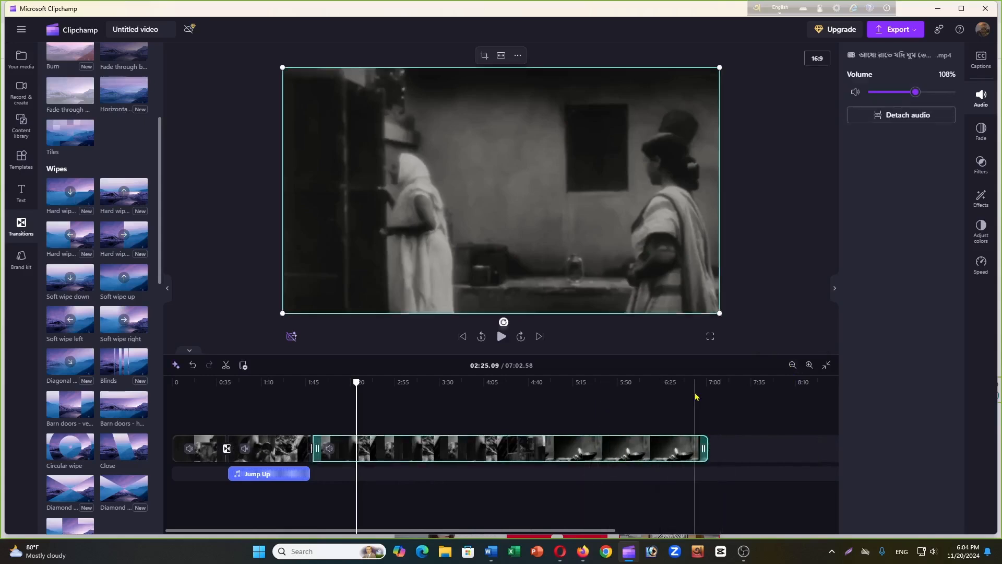
- Try to import the file Messenger.215.6.0.24.211 from the Downloads folder into the project media
{"action": "left_click", "coordinate": [22, 60]}
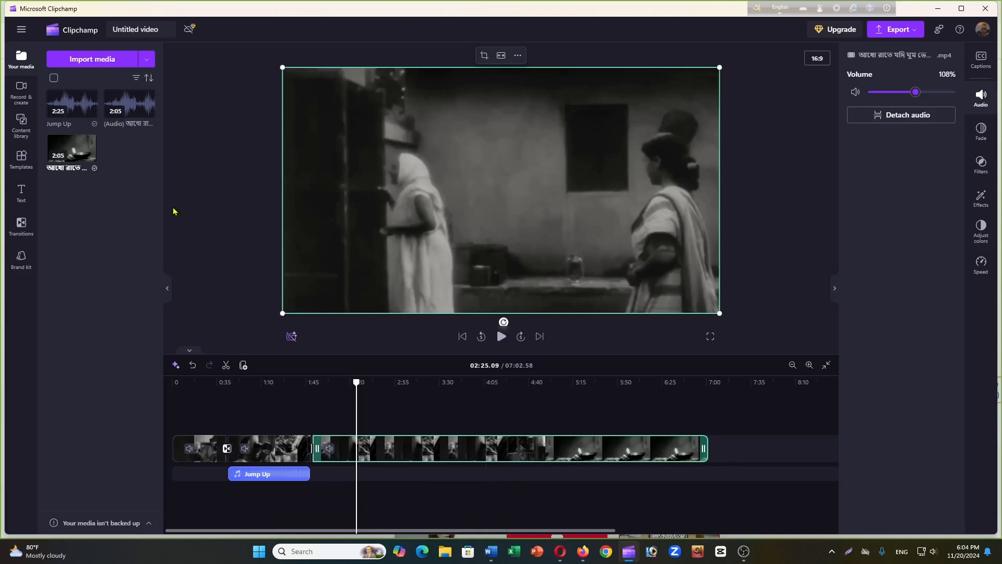
{"action": "left_click", "coordinate": [84, 61]}
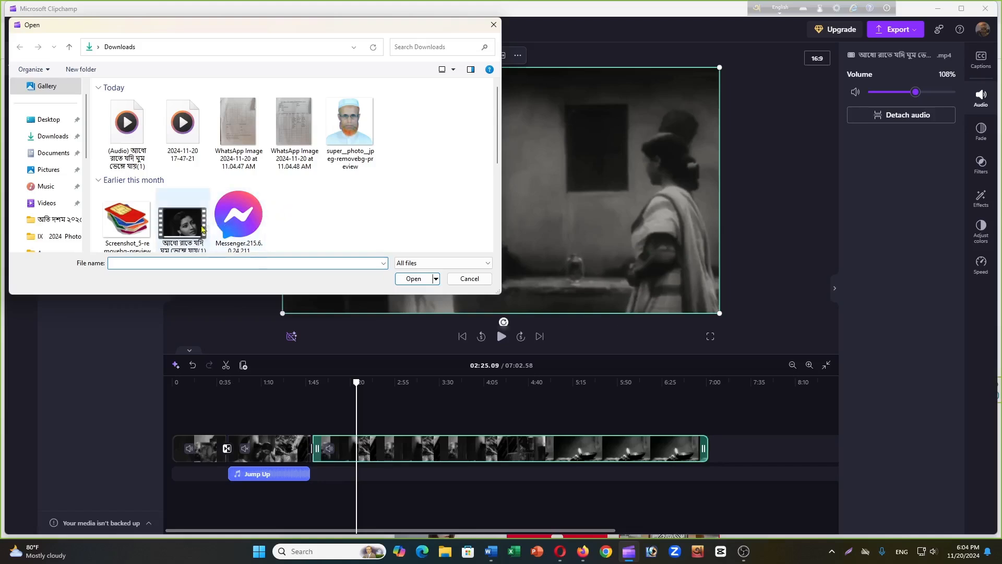
{"action": "left_click", "coordinate": [232, 217]}
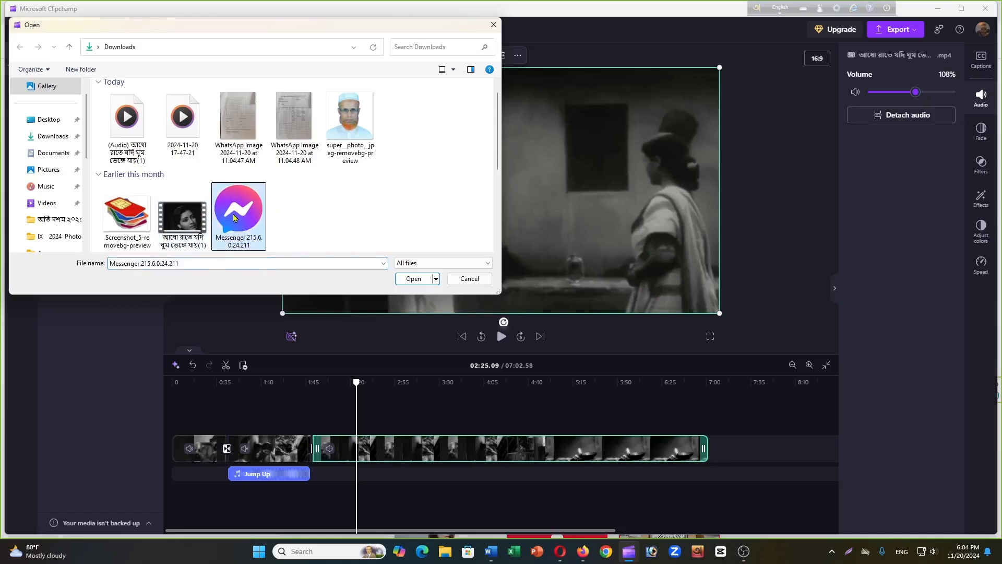
{"action": "left_click", "coordinate": [413, 279]}
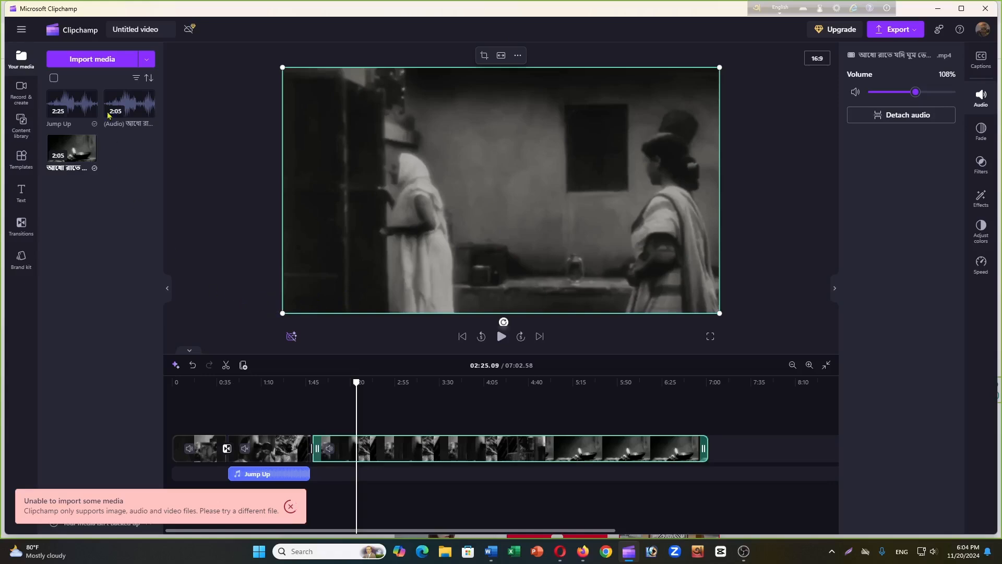
- Import the image Screenshot_5-removebg-preview from the Downloads folder into the project media
{"action": "left_click", "coordinate": [90, 60]}
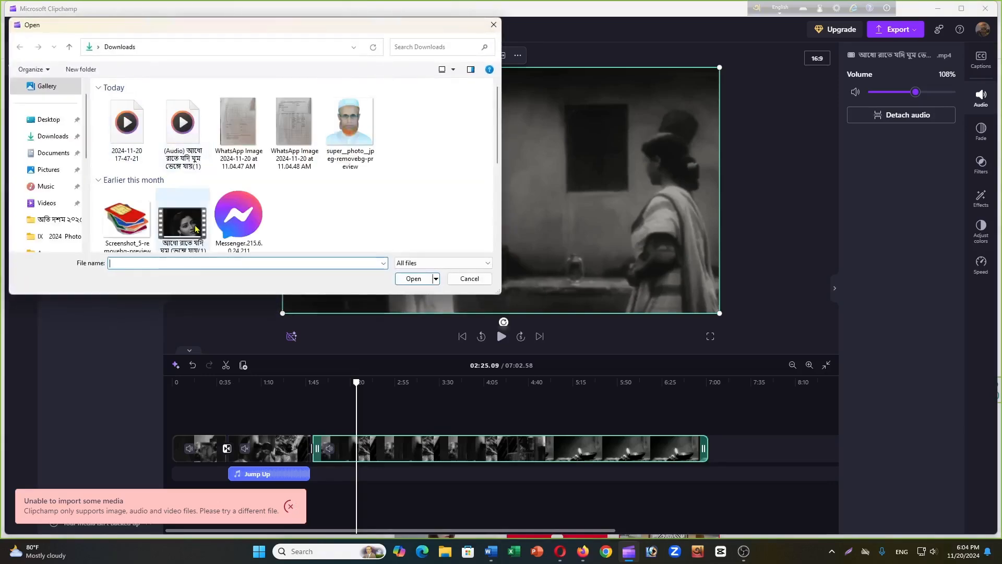
{"action": "left_click", "coordinate": [119, 226]}
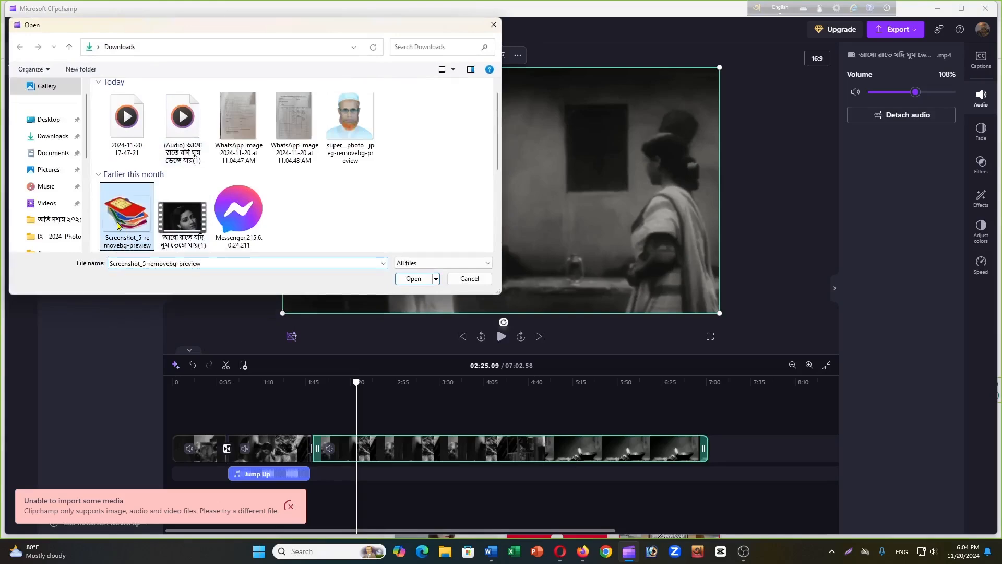
{"action": "left_click", "coordinate": [413, 278]}
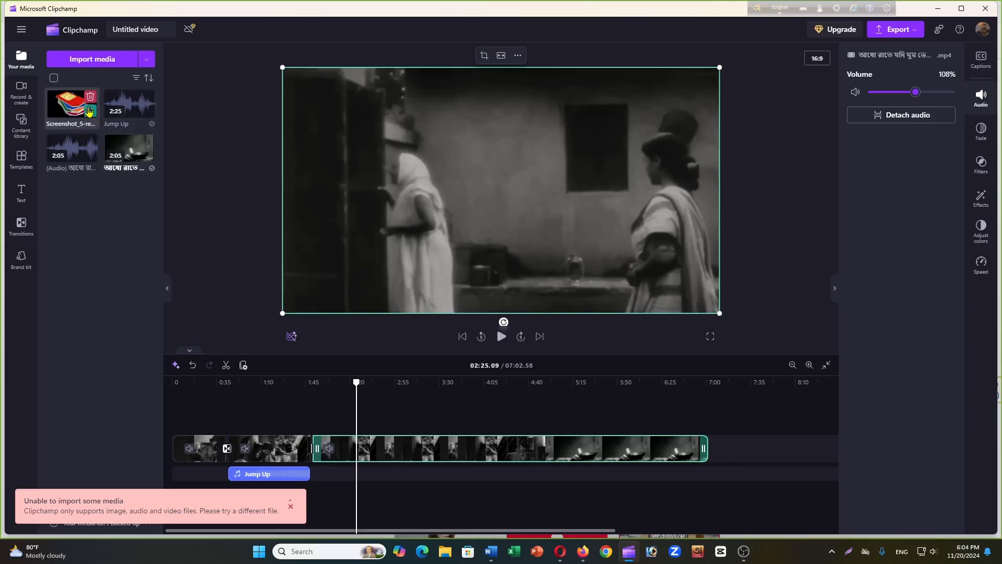
- Add the imported image on a track above the middle video clip and move it to start at about 0:55
{"action": "left_click", "coordinate": [255, 382]}
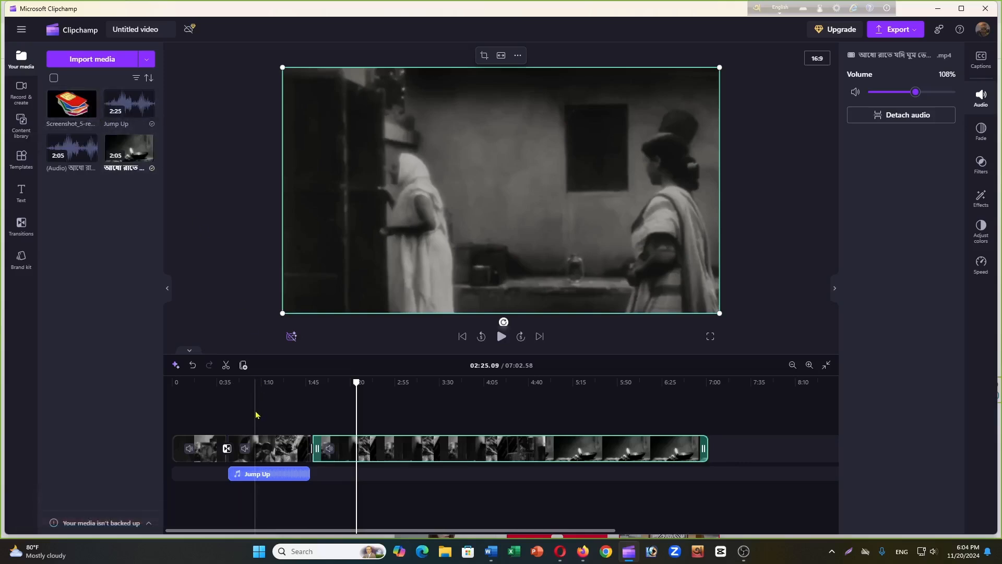
{"action": "left_click", "coordinate": [96, 116]}
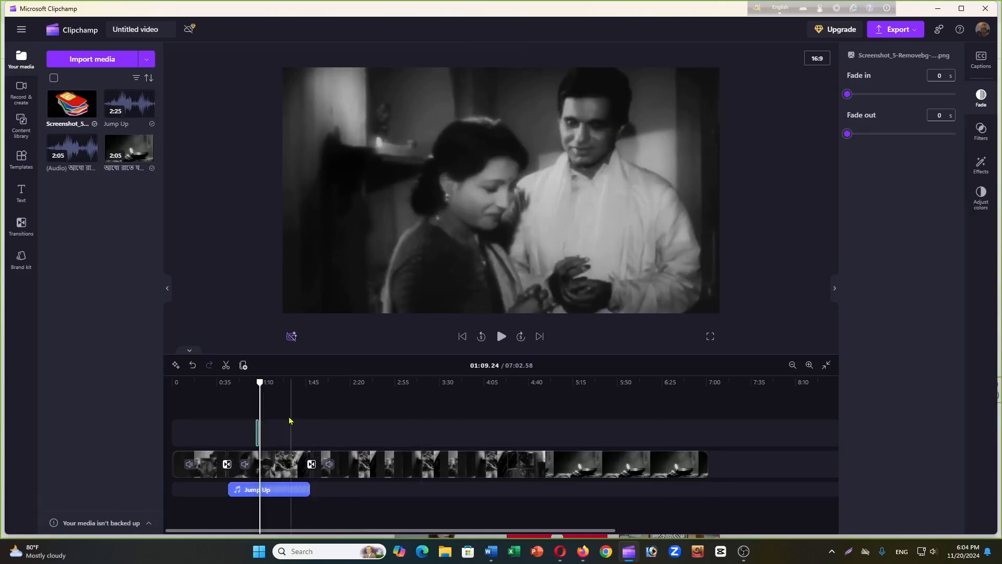
{"action": "left_click_drag", "start_coordinate": [260, 382], "coordinate": [307, 385]}
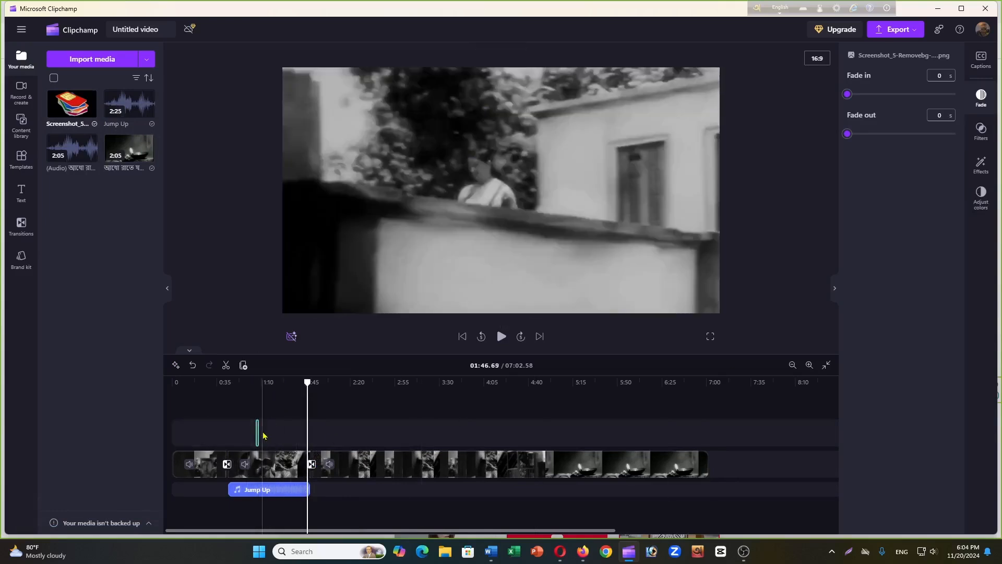
{"action": "mouse_move", "coordinate": [259, 435]}
{"action": "left_mouse_down"}
{"action": "mouse_move", "coordinate": [243, 431]}
{"action": "mouse_move", "coordinate": [245, 439]}
{"action": "left_mouse_up"}
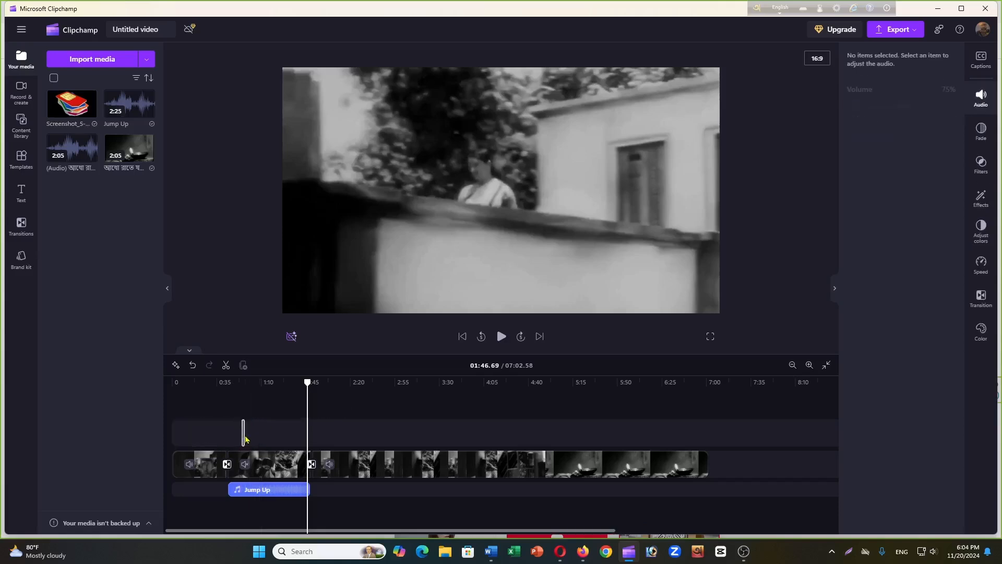
- Extend the image on the timeline to about 50 seconds and move it to start at about 0:45
{"action": "left_click", "coordinate": [591, 476]}
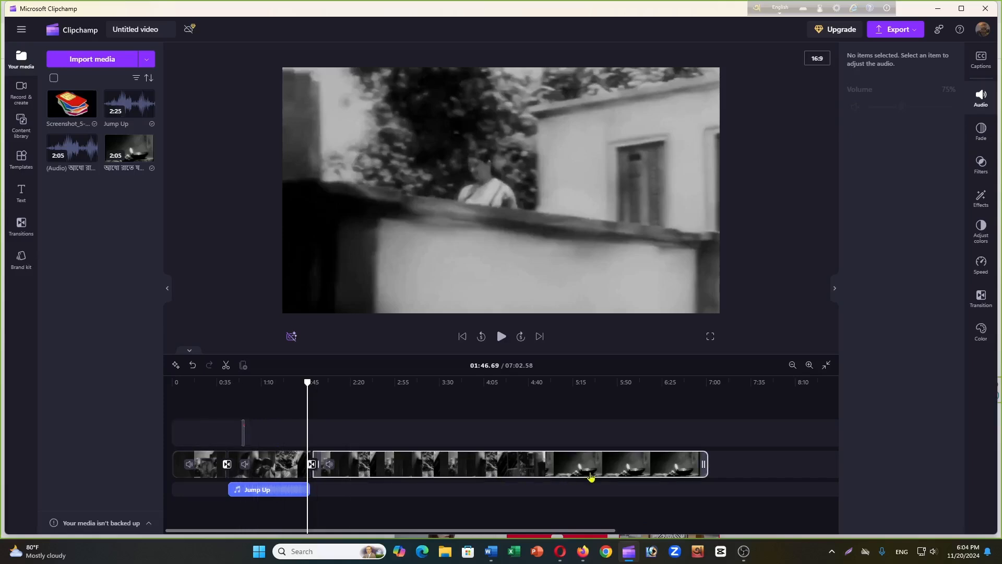
{"action": "left_click", "coordinate": [809, 365]}
{"action": "left_click", "coordinate": [809, 365]}
{"action": "left_click", "coordinate": [809, 365]}
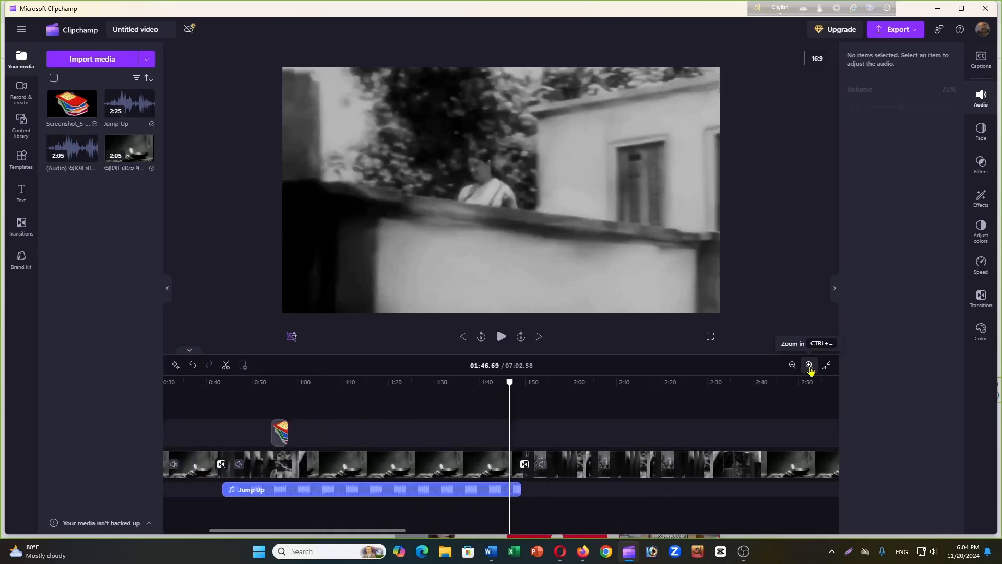
{"action": "left_click", "coordinate": [809, 365]}
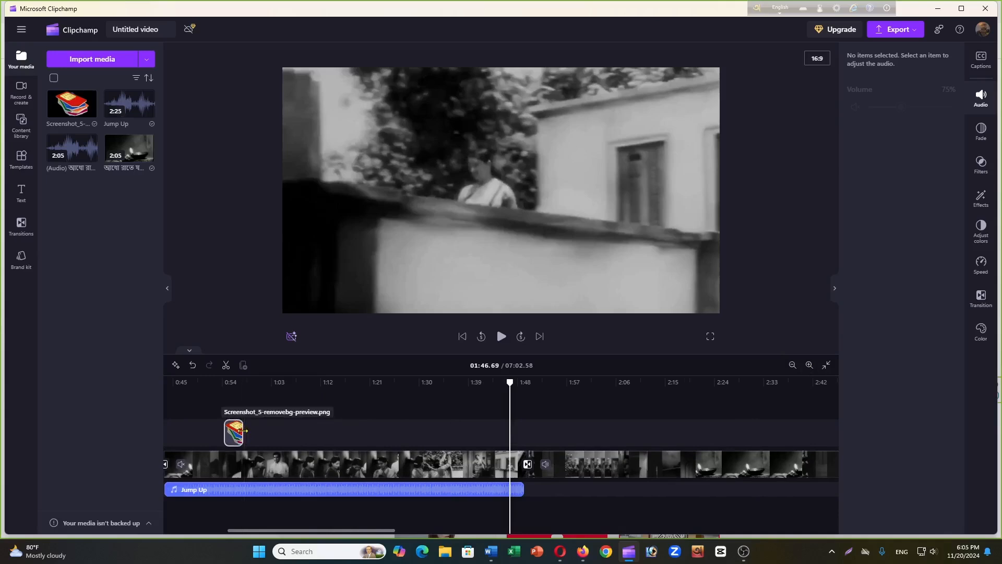
{"action": "left_click_drag", "start_coordinate": [243, 431], "coordinate": [498, 434]}
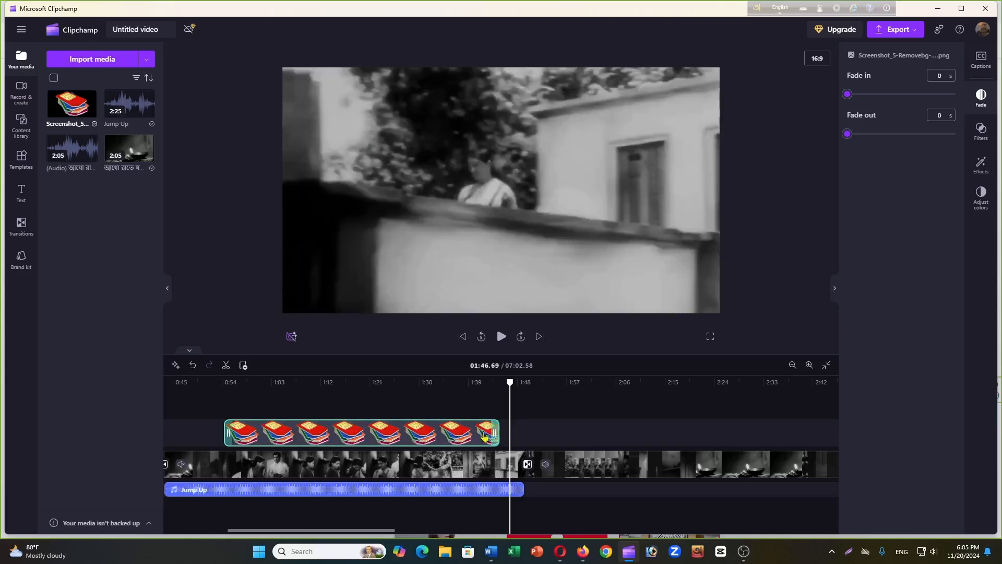
{"action": "left_click_drag", "start_coordinate": [401, 436], "coordinate": [347, 437]}
- Shrink the image into the lower-left corner of the video frame at 1:11 and open its color adjustment settings
{"action": "left_click", "coordinate": [315, 404]}
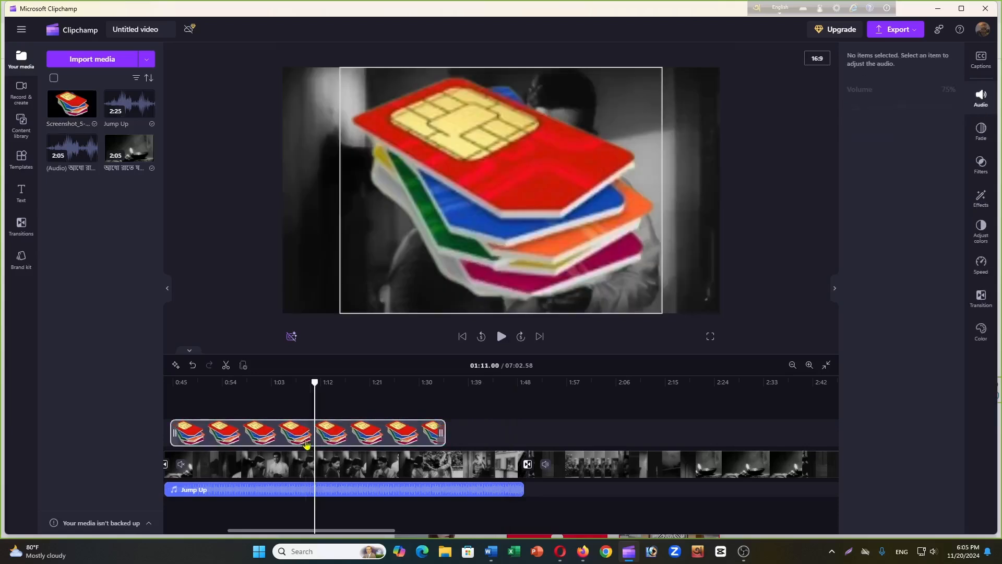
{"action": "left_click", "coordinate": [340, 434]}
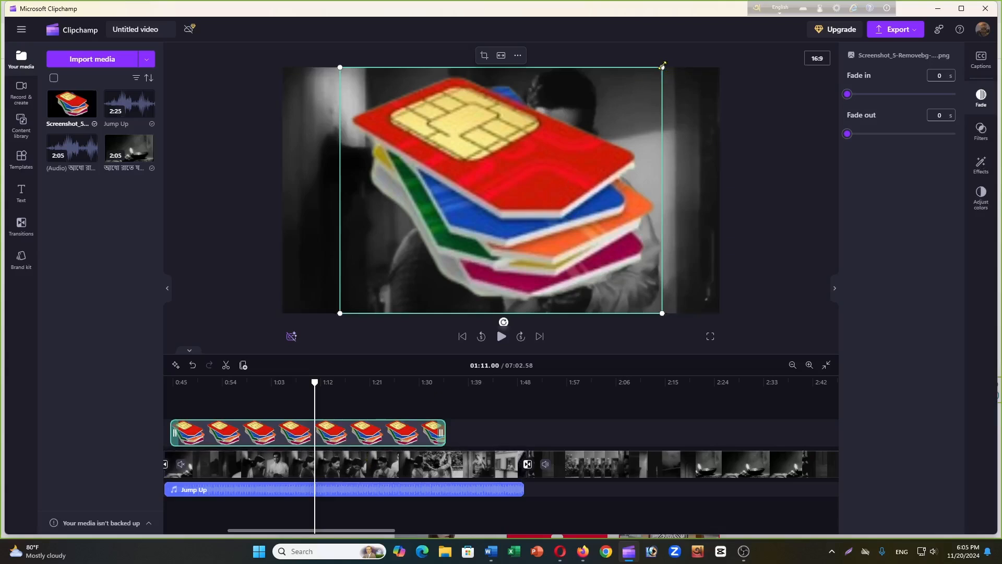
{"action": "left_click_drag", "start_coordinate": [661, 67], "coordinate": [338, 290]}
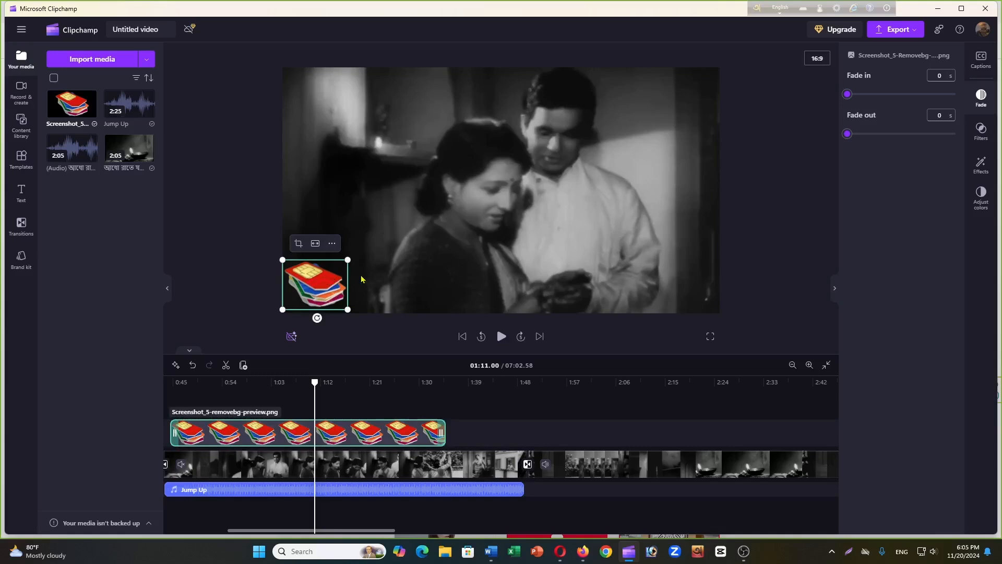
{"action": "left_click", "coordinate": [980, 198]}
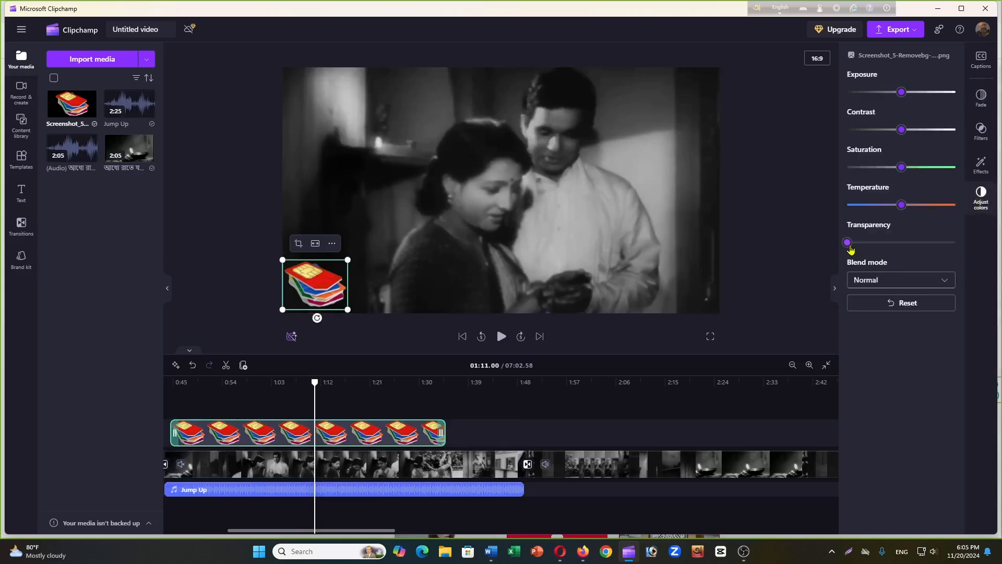
{"action": "mouse_move", "coordinate": [850, 248]}
{"action": "left_mouse_down"}
{"action": "mouse_move", "coordinate": [943, 243]}
{"action": "mouse_move", "coordinate": [853, 249]}
{"action": "mouse_move", "coordinate": [941, 251]}
{"action": "mouse_move", "coordinate": [907, 255]}
{"action": "mouse_move", "coordinate": [934, 259]}
{"action": "mouse_move", "coordinate": [847, 259]}
{"action": "left_mouse_up"}
- Check the premium and free filter options for the content library's Clipchamp selects music and search it for "su"
{"action": "left_click", "coordinate": [21, 127]}
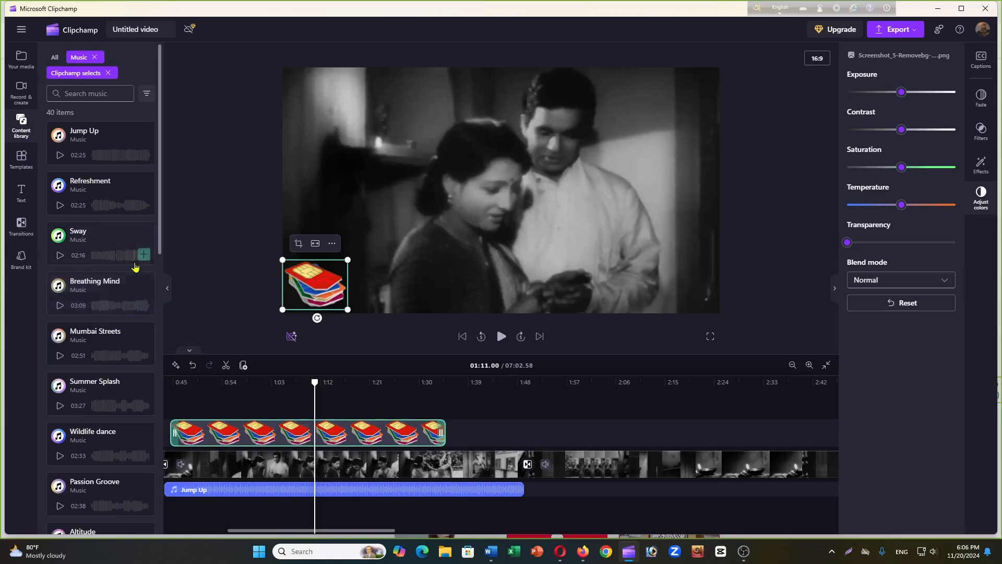
{"action": "left_click", "coordinate": [147, 94]}
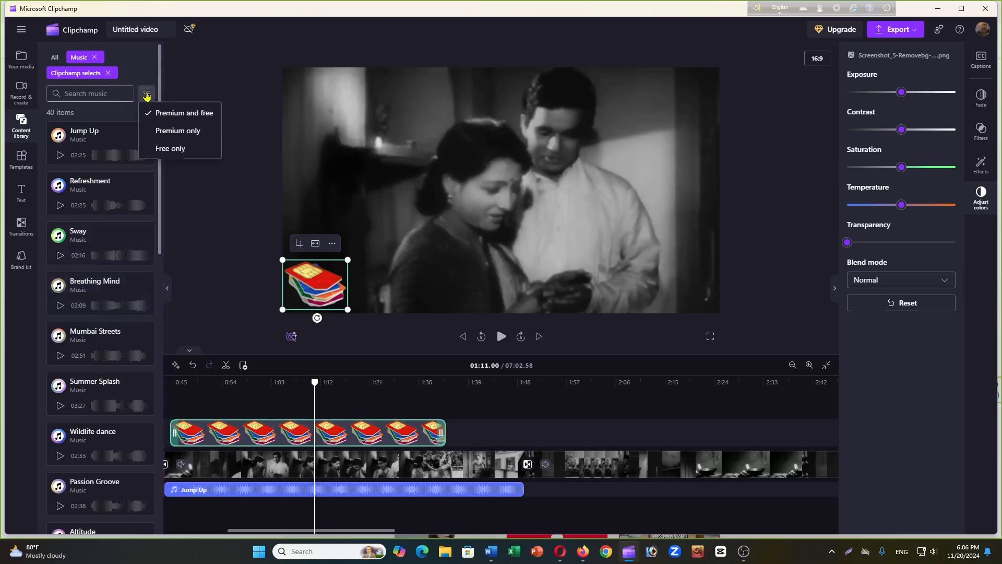
{"action": "left_click", "coordinate": [146, 95]}
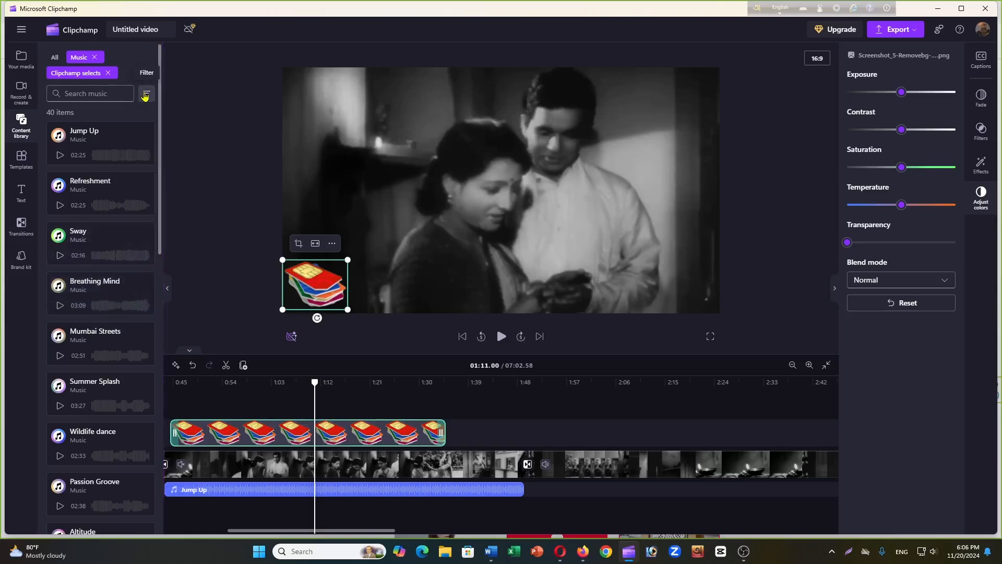
{"action": "left_click", "coordinate": [111, 93]}
{"action": "type", "text": "su"}
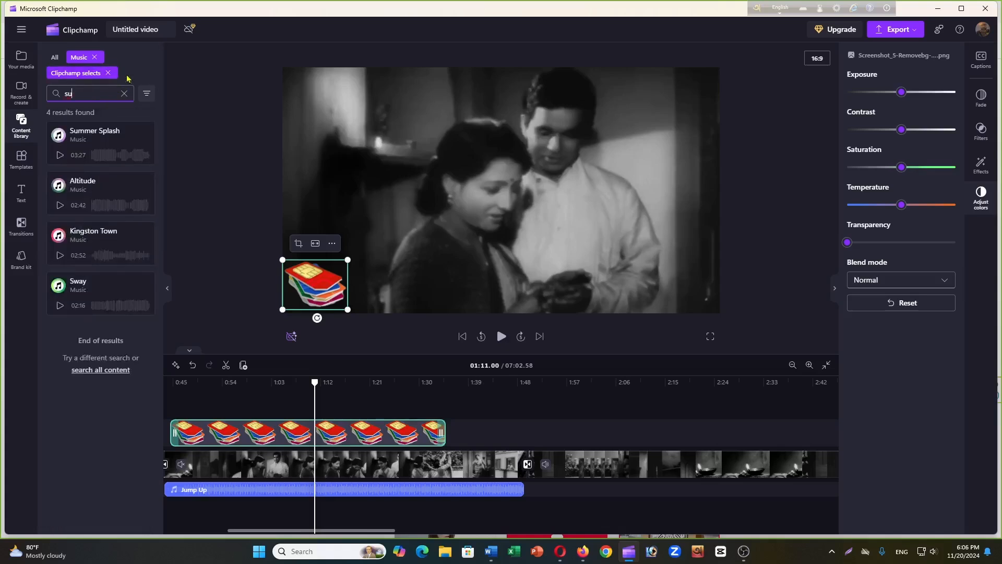
- Widen the "su" search to all content types and browse the music, sound effects, stickers, backgrounds and overlays
{"action": "left_click", "coordinate": [107, 72]}
{"action": "left_click", "coordinate": [55, 58]}
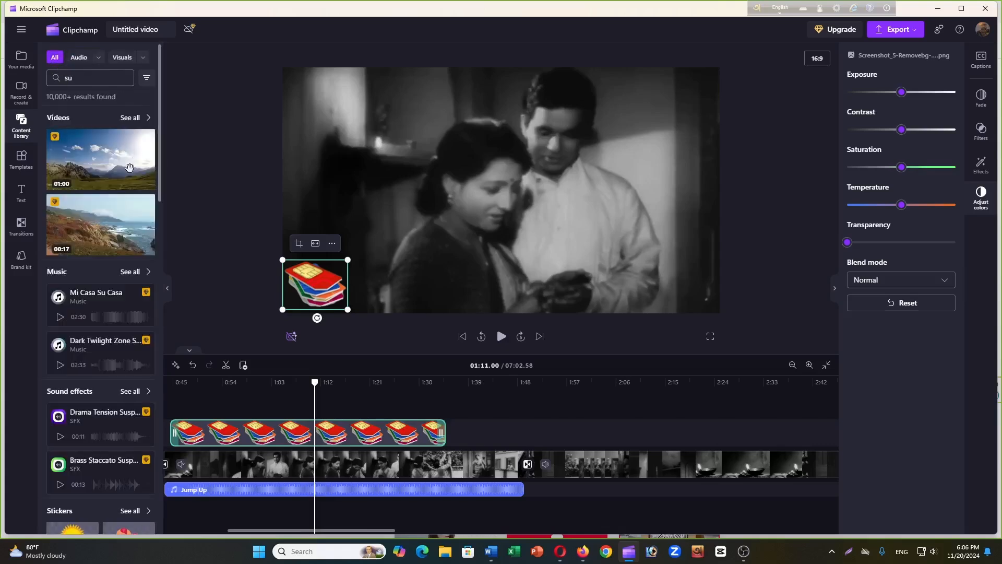
{"action": "scroll", "coordinate": [102, 314], "scroll_direction": "down", "scroll_amount": 2}
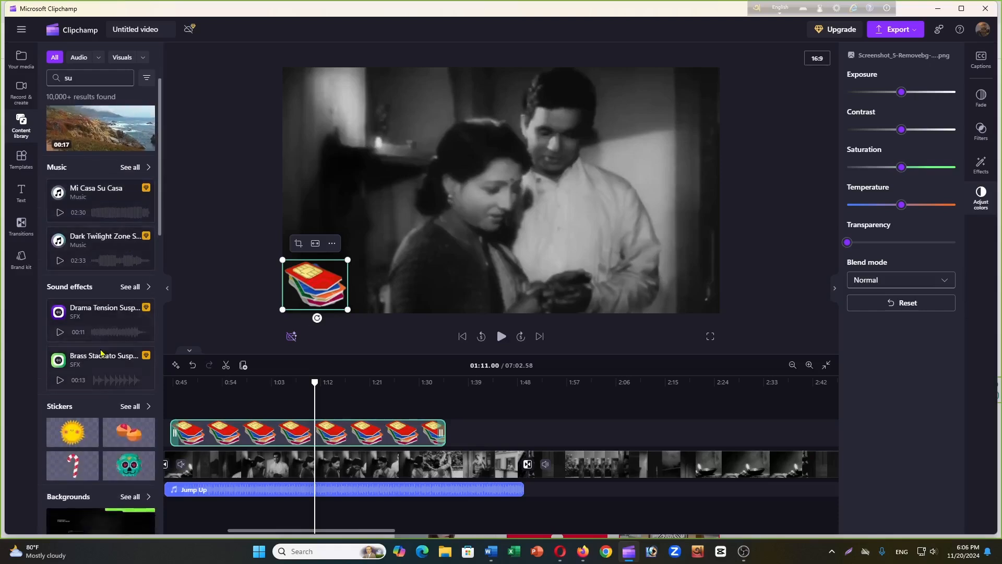
{"action": "scroll", "coordinate": [85, 222], "scroll_direction": "down", "scroll_amount": 1}
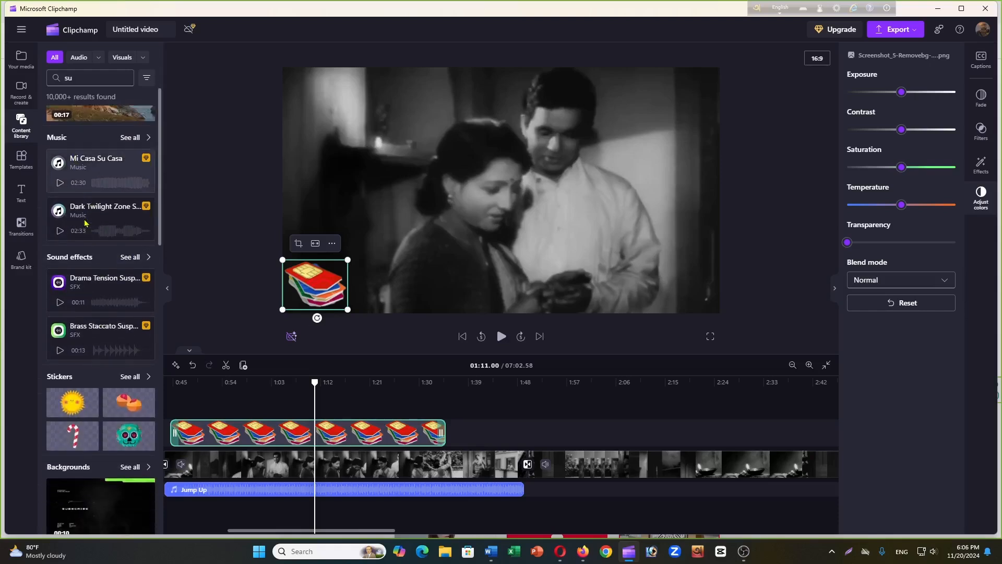
{"action": "scroll", "coordinate": [85, 223], "scroll_direction": "down", "scroll_amount": 4}
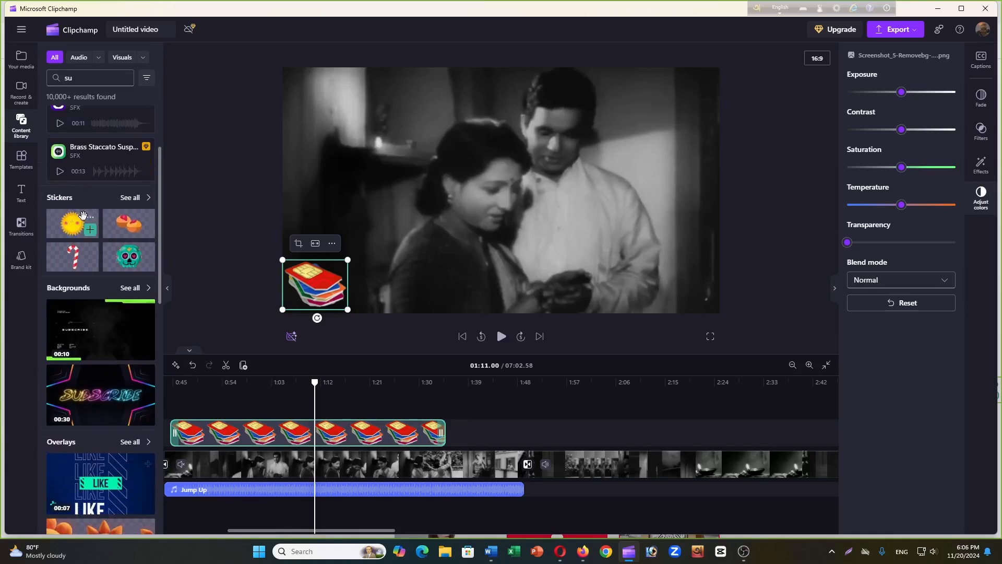
{"action": "scroll", "coordinate": [83, 215], "scroll_direction": "down", "scroll_amount": 2}
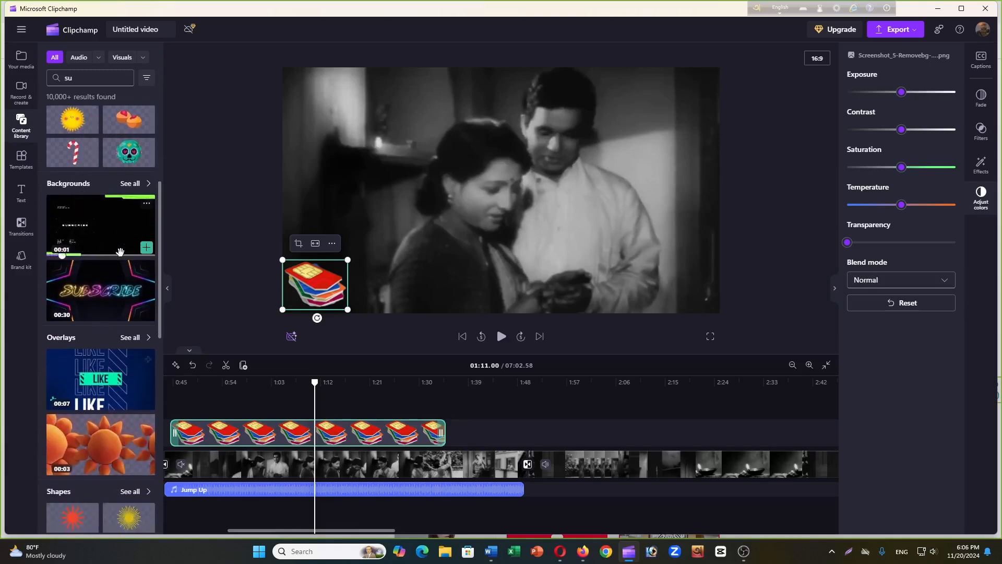
- List all stickers matching "su" in the content library and add the person wearing purple sunglasses sticker at 1:11 on the timeline
{"action": "scroll", "coordinate": [130, 254], "scroll_direction": "down", "scroll_amount": 3}
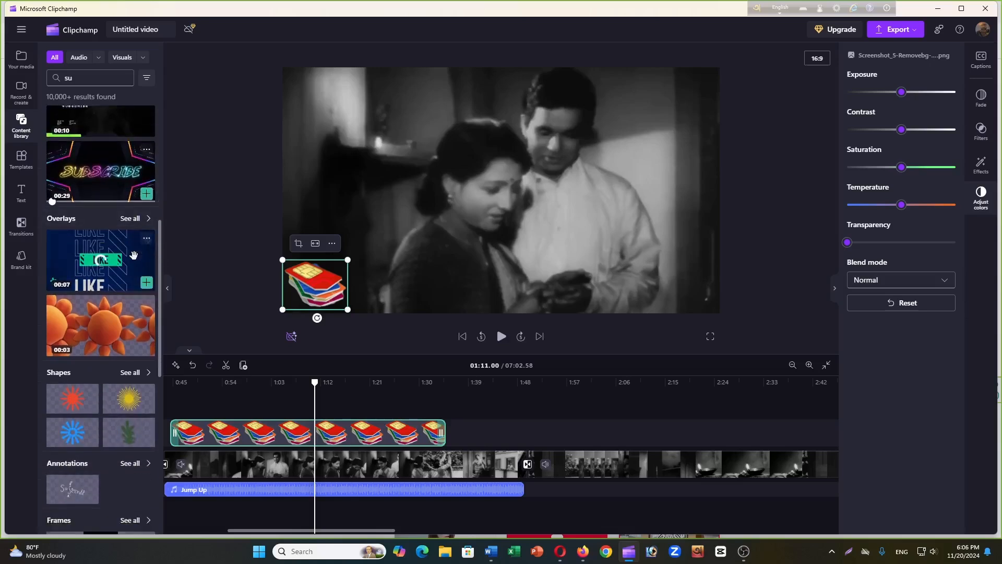
{"action": "scroll", "coordinate": [133, 255], "scroll_direction": "down", "scroll_amount": 5}
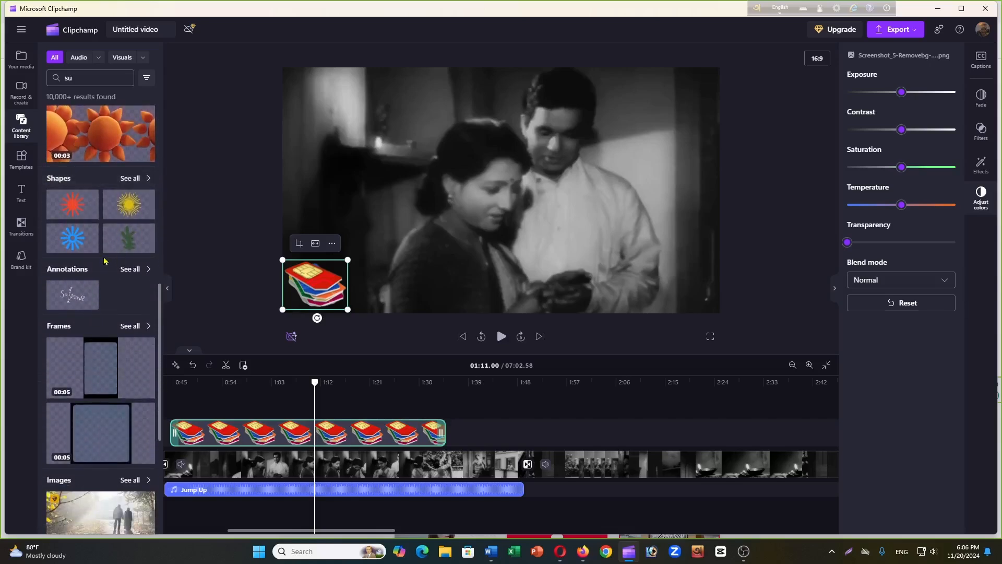
{"action": "scroll", "coordinate": [104, 300], "scroll_direction": "down", "scroll_amount": 7}
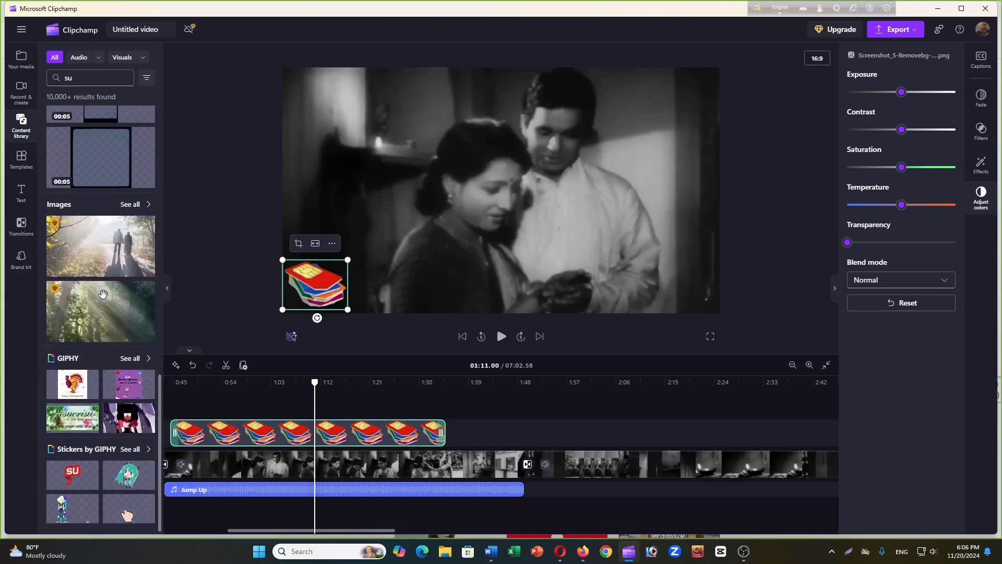
{"action": "scroll", "coordinate": [103, 294], "scroll_direction": "up", "scroll_amount": 9}
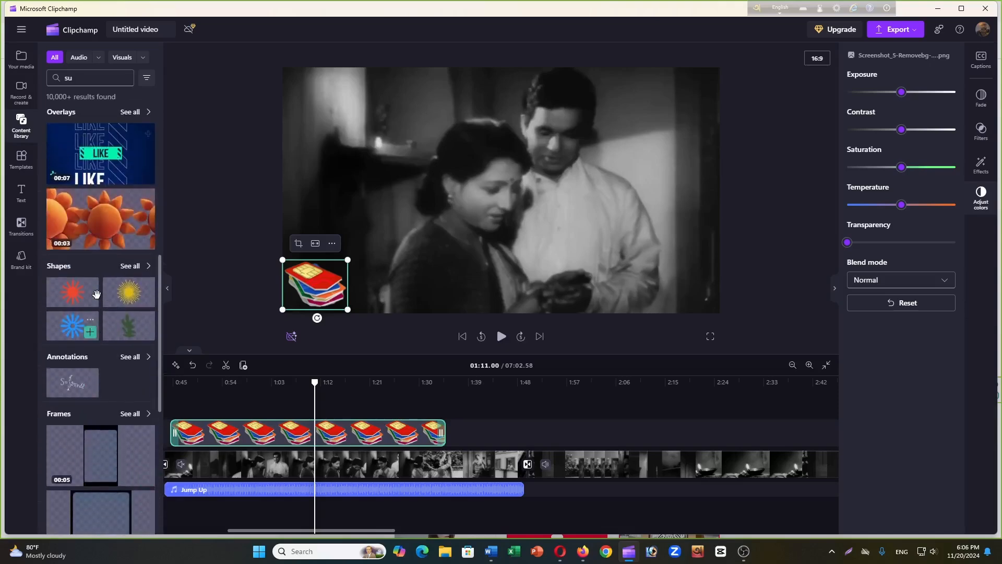
{"action": "scroll", "coordinate": [95, 294], "scroll_direction": "up", "scroll_amount": 8}
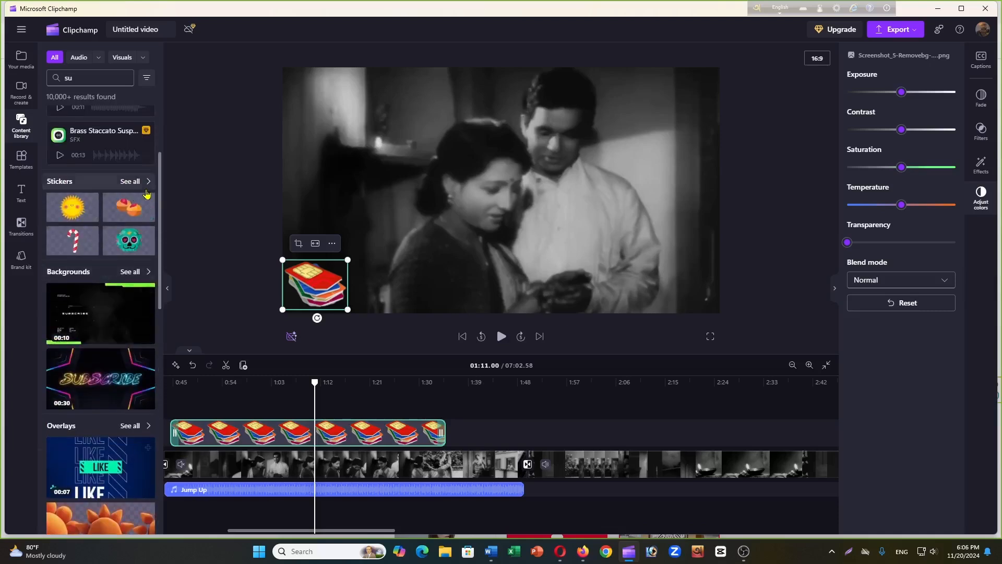
{"action": "left_click", "coordinate": [146, 188]}
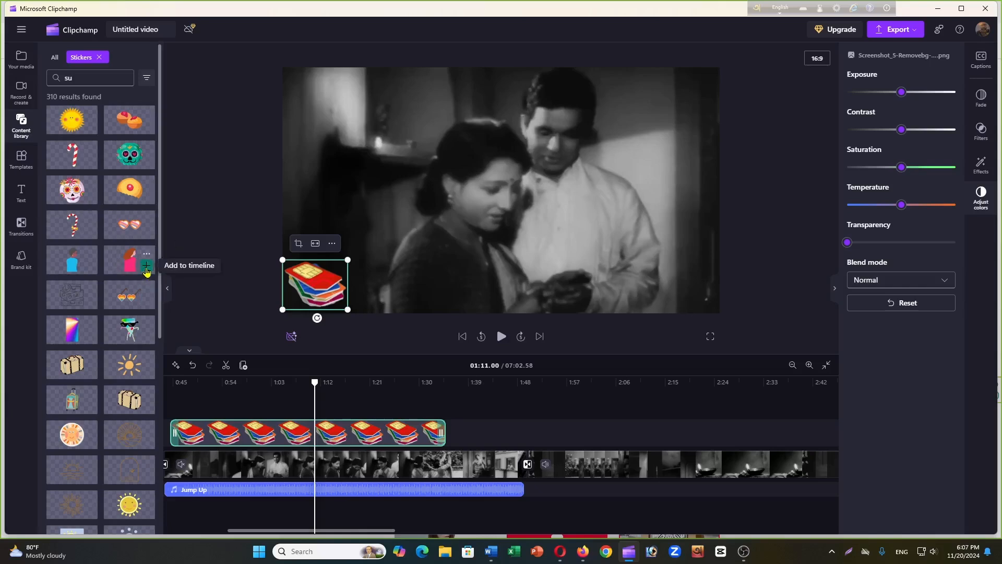
{"action": "left_click", "coordinate": [146, 268]}
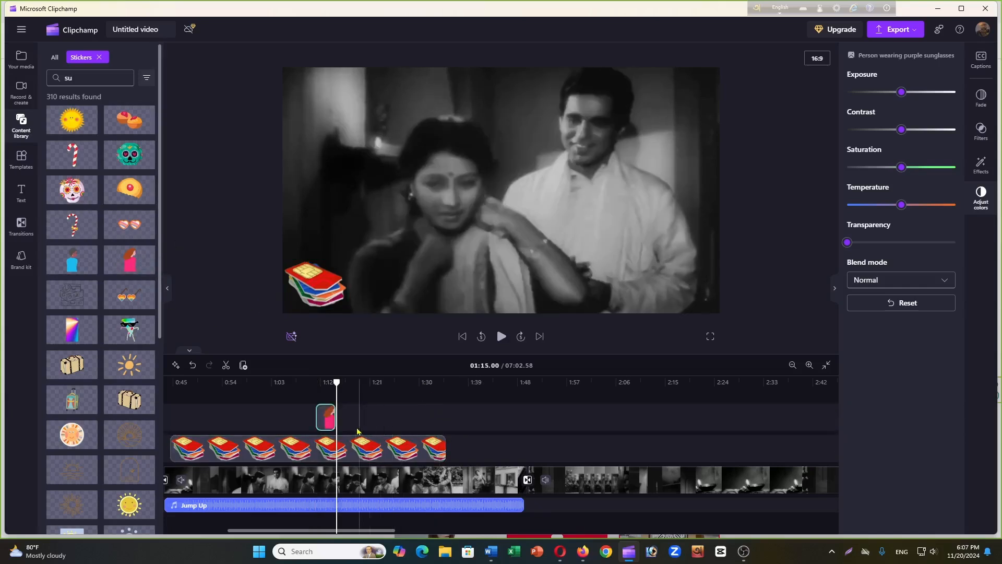
- Enlarge the person wearing purple sunglasses sticker slightly and place it between the two actors in the video frame
{"action": "left_click", "coordinate": [323, 399]}
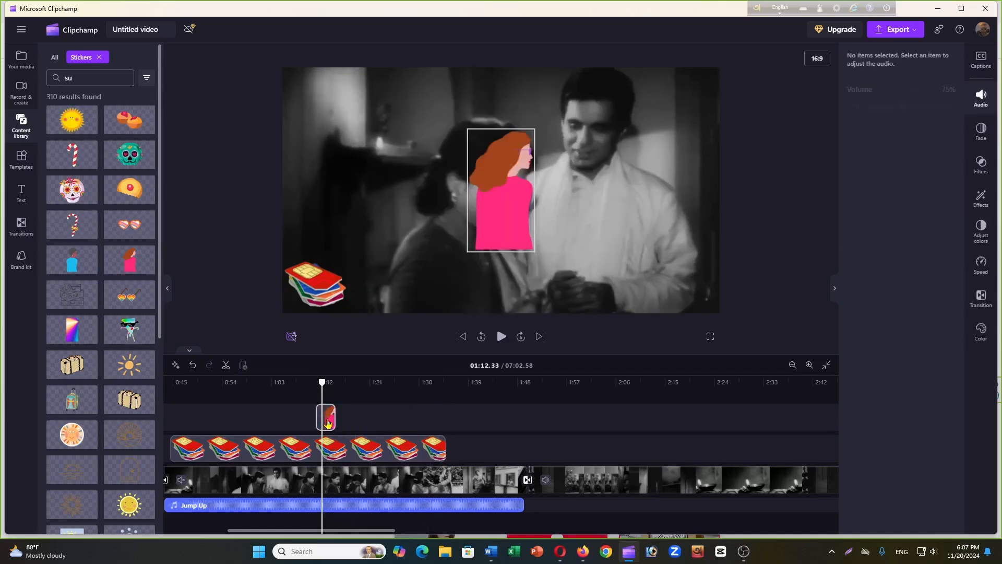
{"action": "left_click", "coordinate": [326, 423]}
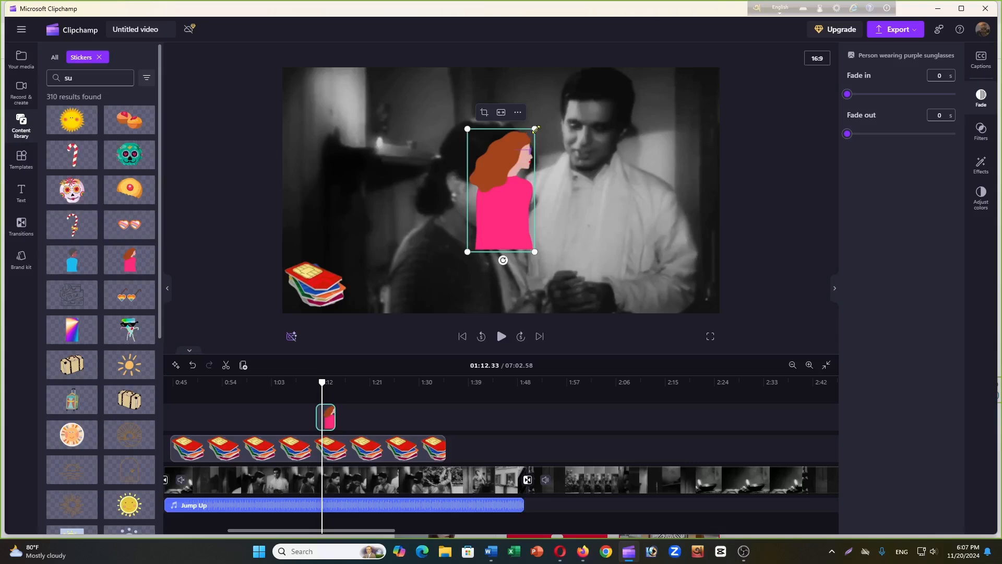
{"action": "mouse_move", "coordinate": [535, 129]}
{"action": "left_mouse_down"}
{"action": "mouse_move", "coordinate": [496, 201]}
{"action": "mouse_move", "coordinate": [543, 114]}
{"action": "left_mouse_up"}
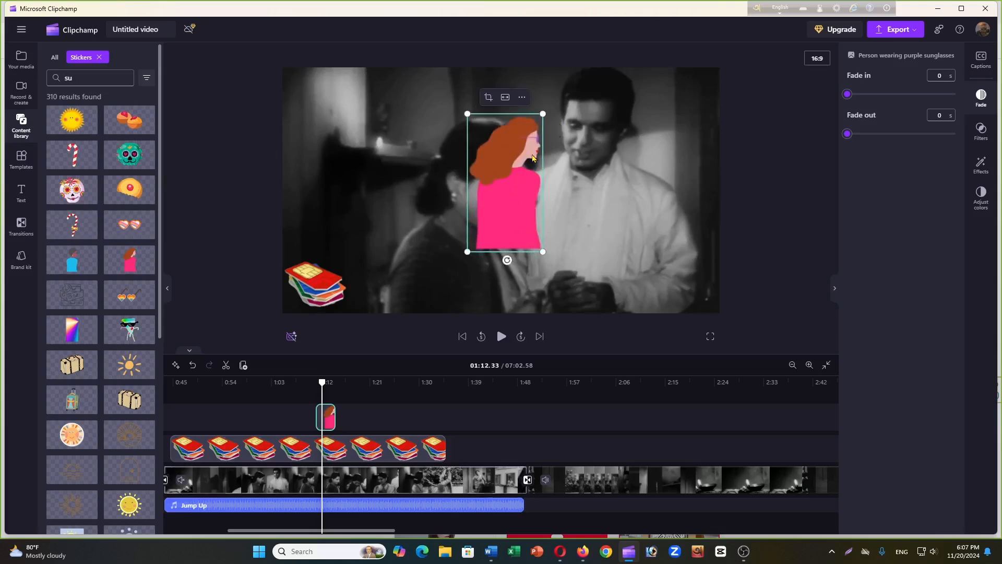
{"action": "left_click_drag", "start_coordinate": [532, 157], "coordinate": [543, 183]}
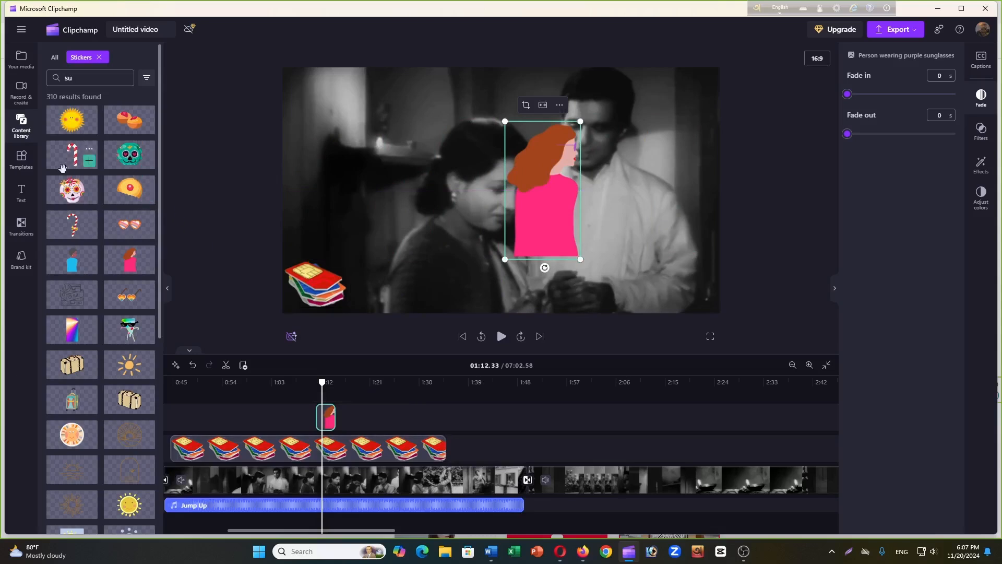
- Add the pink Subscribe button click sticker with the bell from the Subscribe stickers collection at about 1:12 on the timeline
{"action": "left_click", "coordinate": [23, 133]}
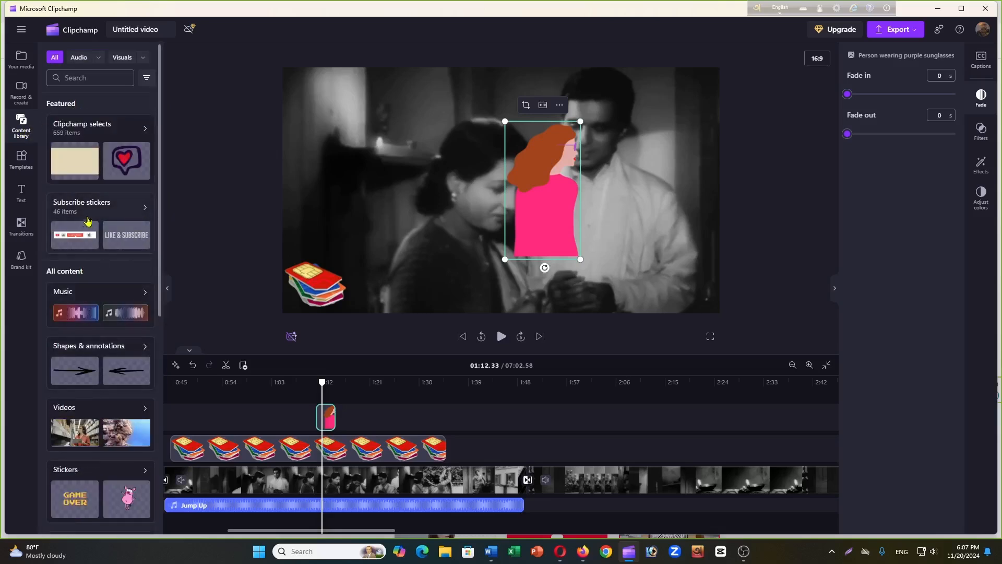
{"action": "left_click", "coordinate": [146, 210]}
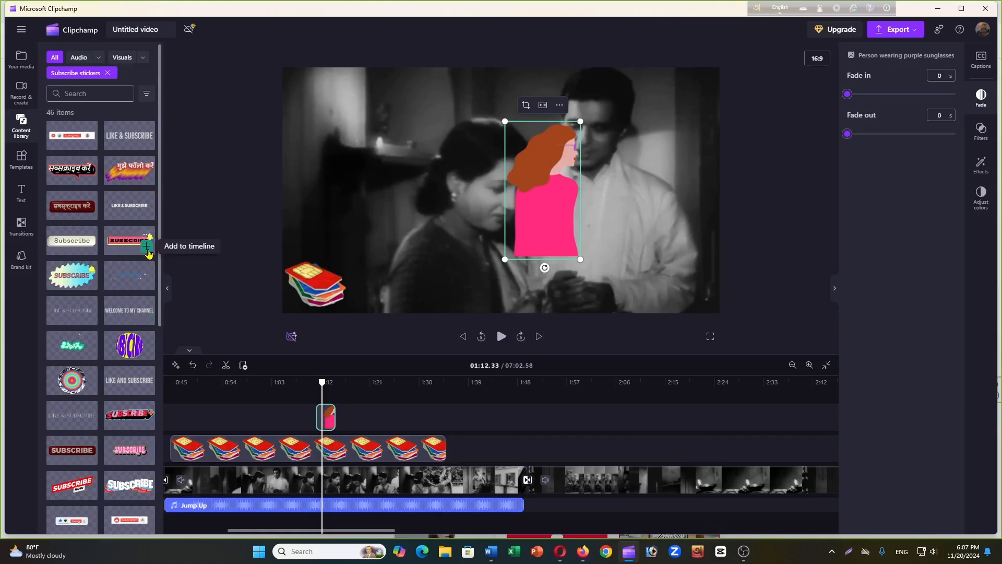
{"action": "left_click", "coordinate": [147, 247]}
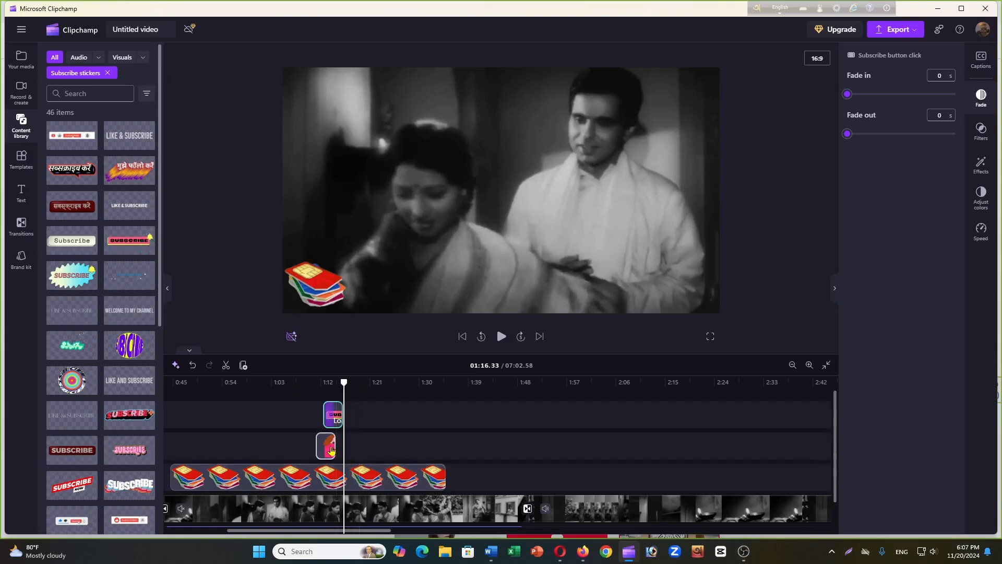
- Stretch the Subscribe sticker's clip over about 0:55 to 1:32 and shrink the sticker near the lower-right corner of the video frame
{"action": "left_click_drag", "start_coordinate": [329, 417], "coordinate": [434, 414]}
{"action": "left_click_drag", "start_coordinate": [522, 179], "coordinate": [654, 265]}
{"action": "left_click_drag", "start_coordinate": [700, 239], "coordinate": [671, 265]}
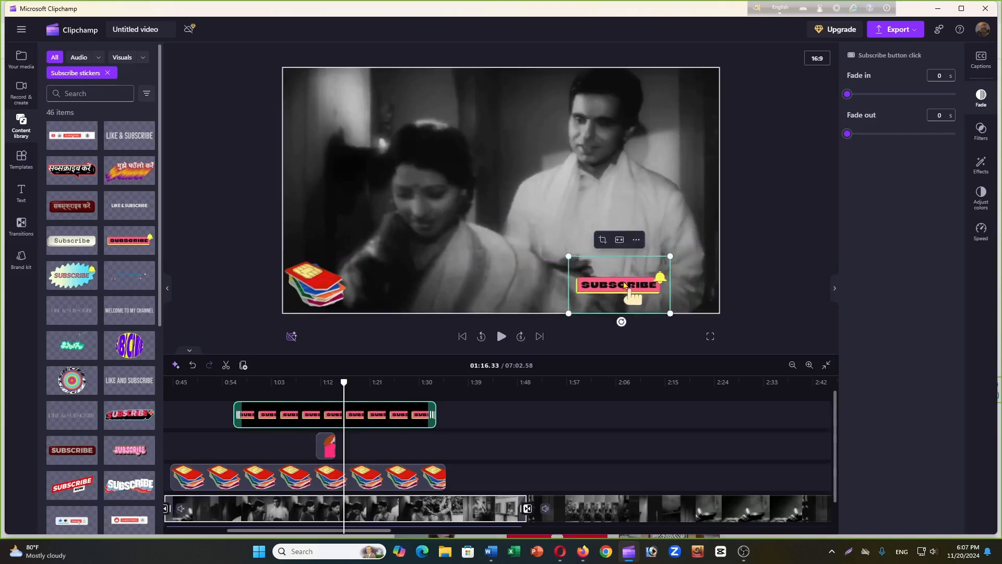
{"action": "mouse_move", "coordinate": [624, 296]}
{"action": "left_mouse_down"}
{"action": "mouse_move", "coordinate": [513, 217]}
{"action": "mouse_move", "coordinate": [419, 99]}
{"action": "mouse_move", "coordinate": [527, 117]}
{"action": "mouse_move", "coordinate": [616, 277]}
{"action": "mouse_move", "coordinate": [631, 284]}
{"action": "left_mouse_up"}
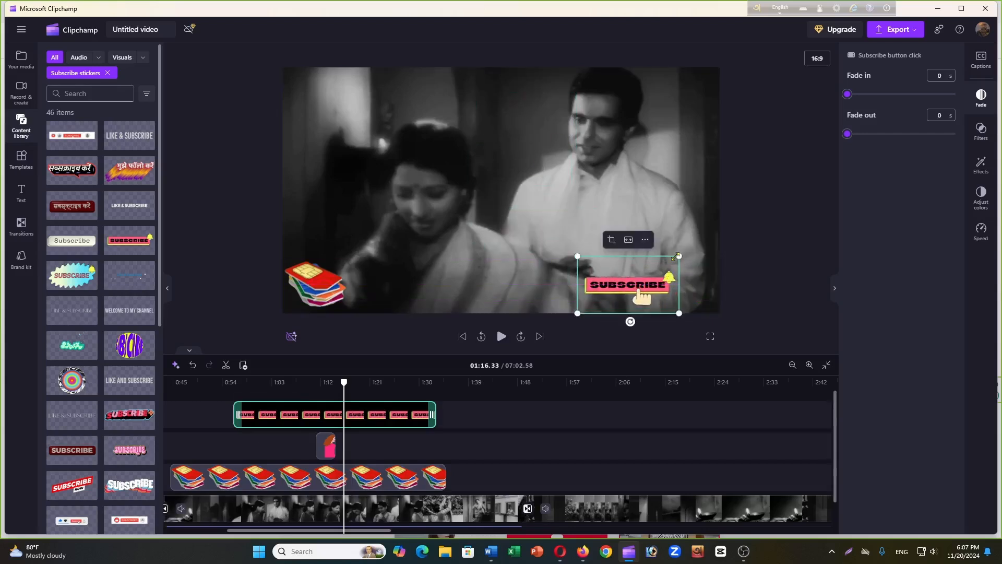
{"action": "left_click_drag", "start_coordinate": [679, 256], "coordinate": [644, 293]}
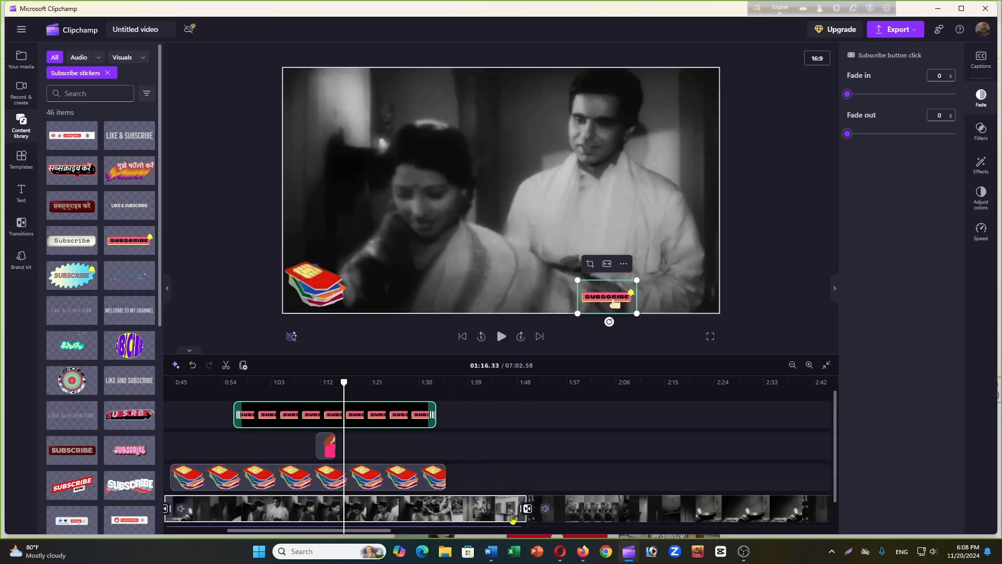
- Extend the image of the stacked SIM cards on the timeline to end at about 2:37
{"action": "left_click", "coordinate": [390, 478]}
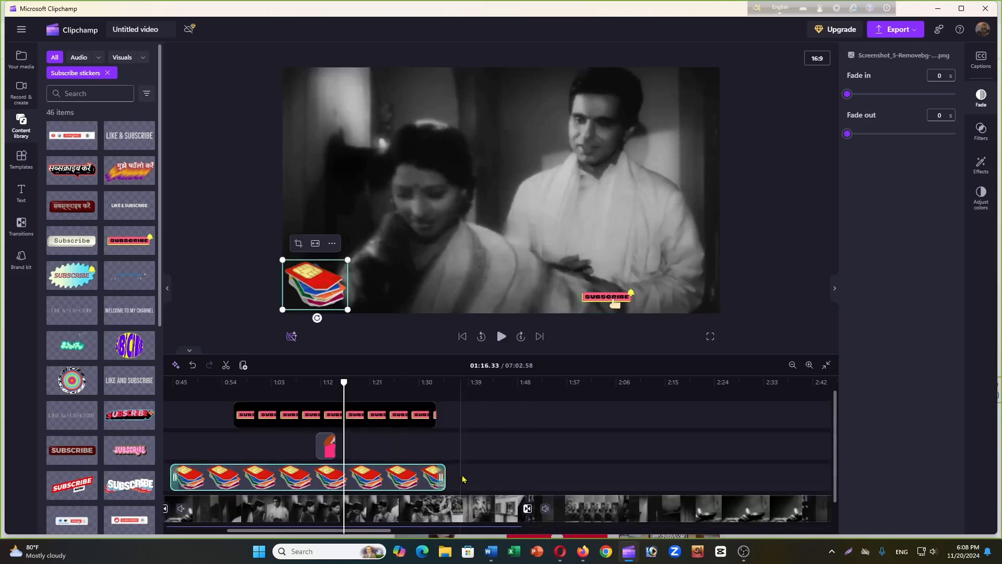
{"action": "left_click", "coordinate": [467, 480]}
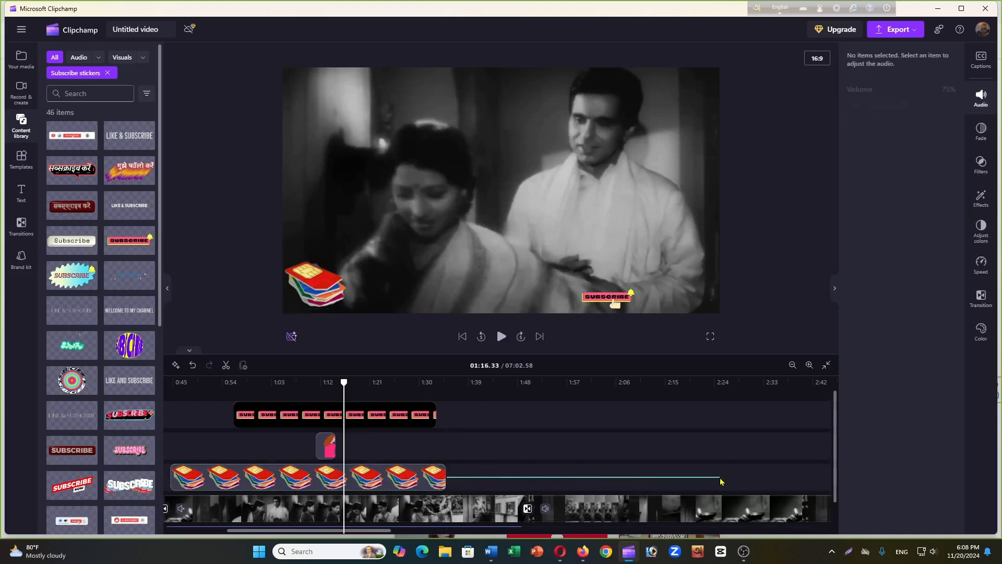
{"action": "left_click", "coordinate": [436, 484]}
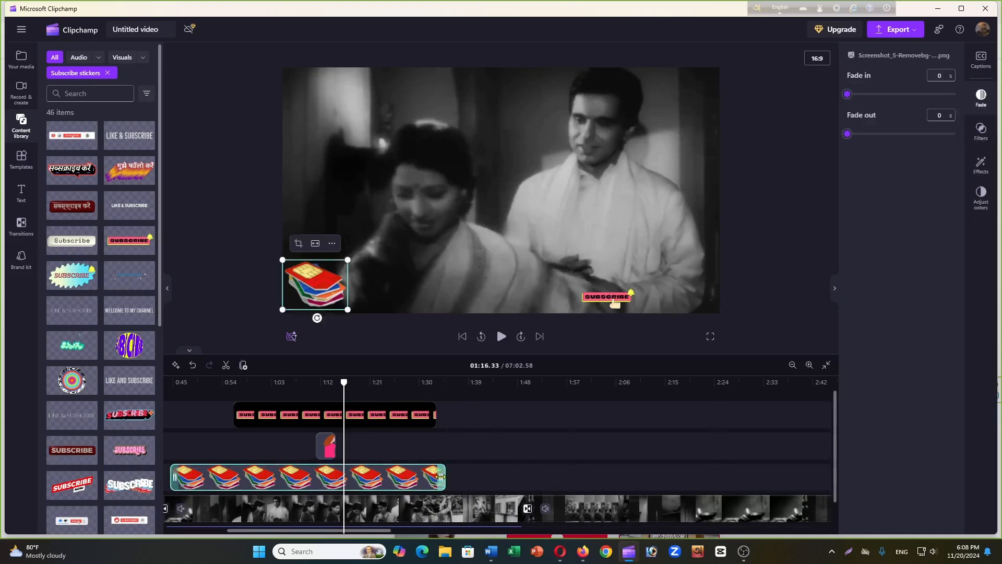
{"action": "left_click_drag", "start_coordinate": [441, 477], "coordinate": [793, 477]}
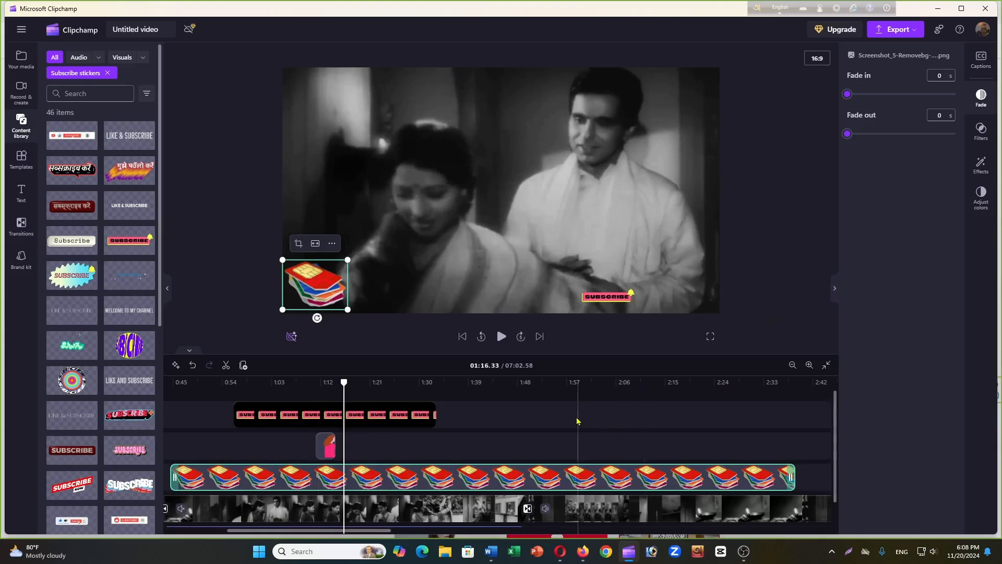
{"action": "scroll", "coordinate": [580, 418], "scroll_direction": "down", "scroll_amount": 1}
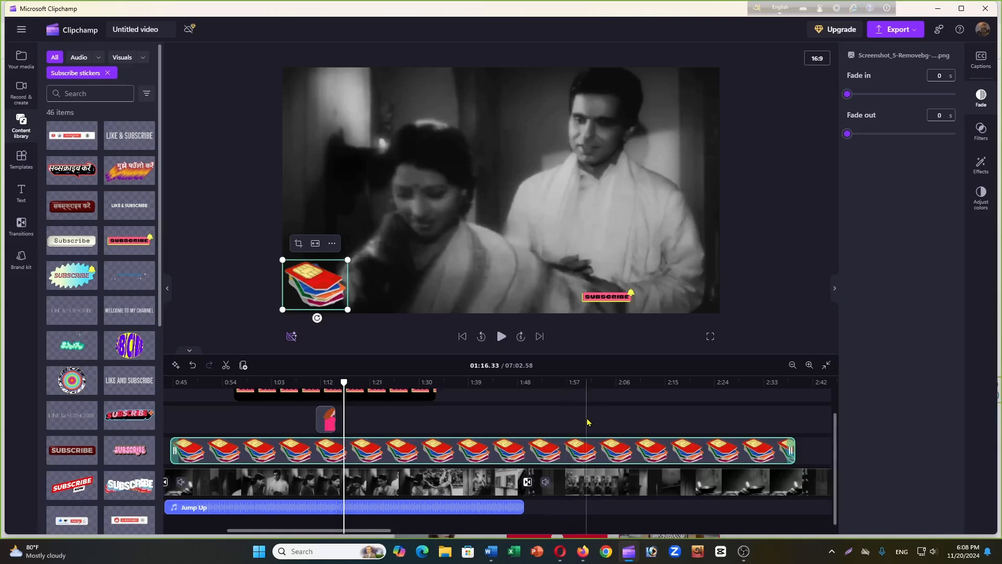
{"action": "scroll", "coordinate": [586, 423], "scroll_direction": "up", "scroll_amount": 1}
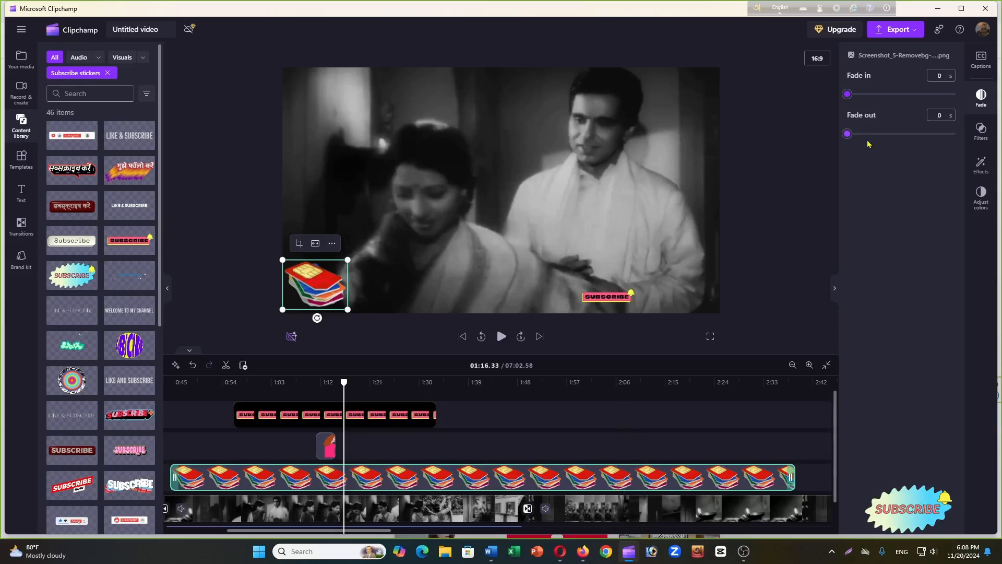
- Export the video in 720p quality and name it "lll koy"
{"action": "left_click", "coordinate": [898, 33]}
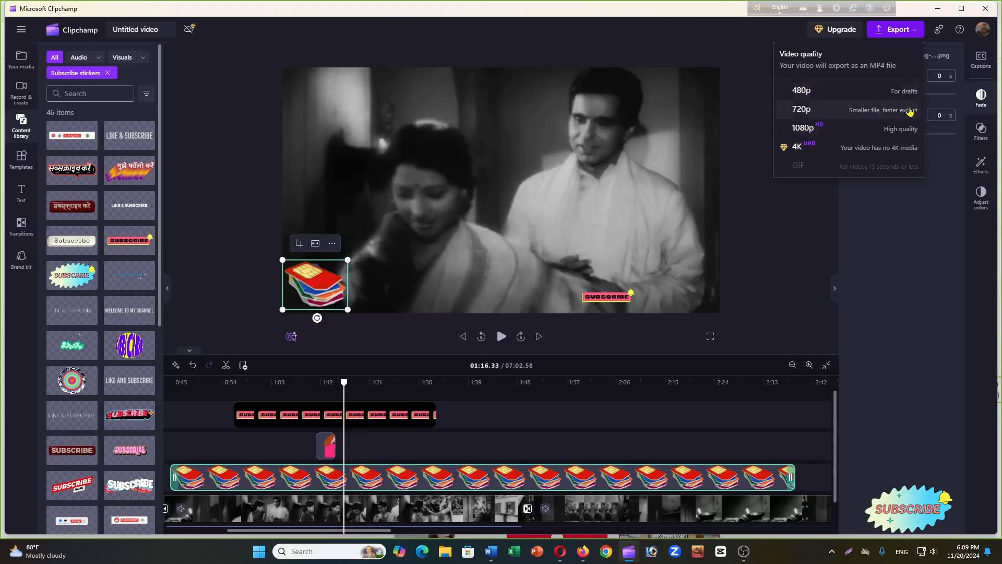
{"action": "left_click", "coordinate": [830, 111]}
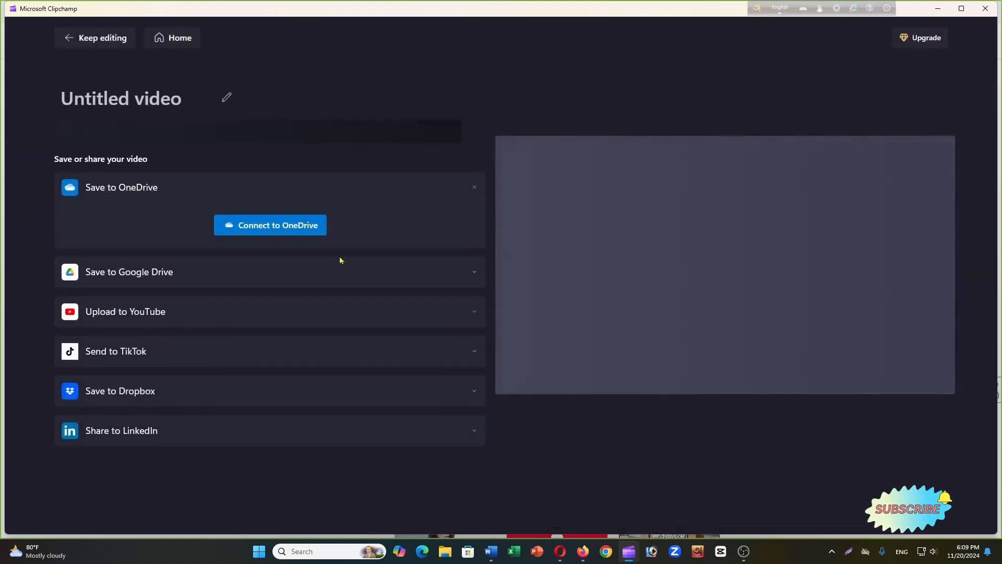
{"action": "left_click", "coordinate": [56, 97]}
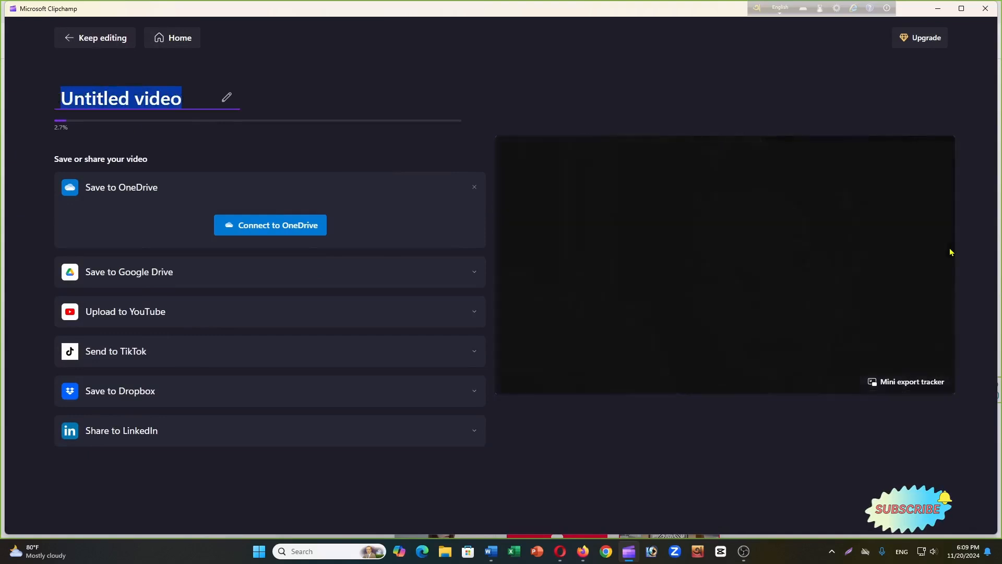
{"action": "type", "text": "III"}
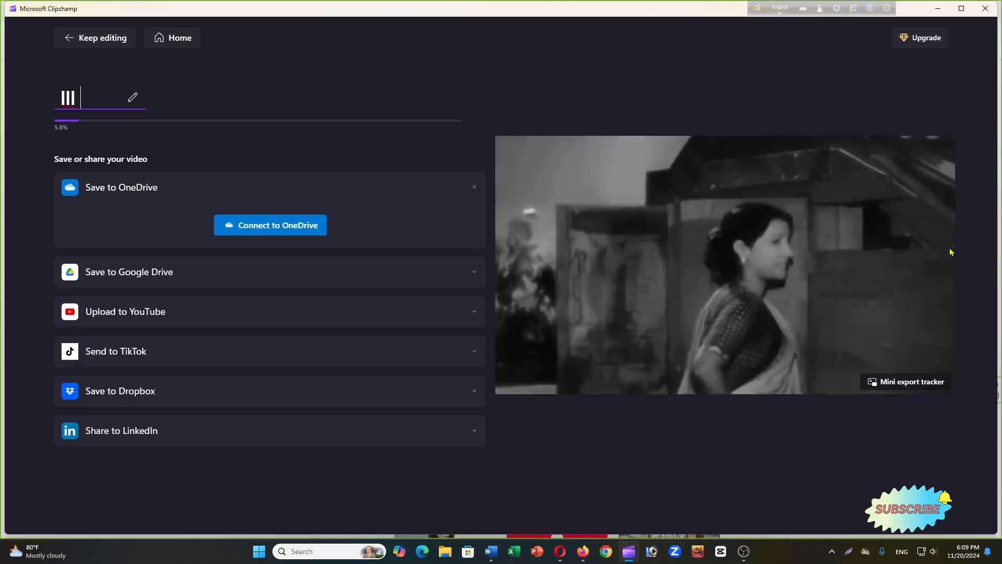
{"action": "type", "text": " koy"}
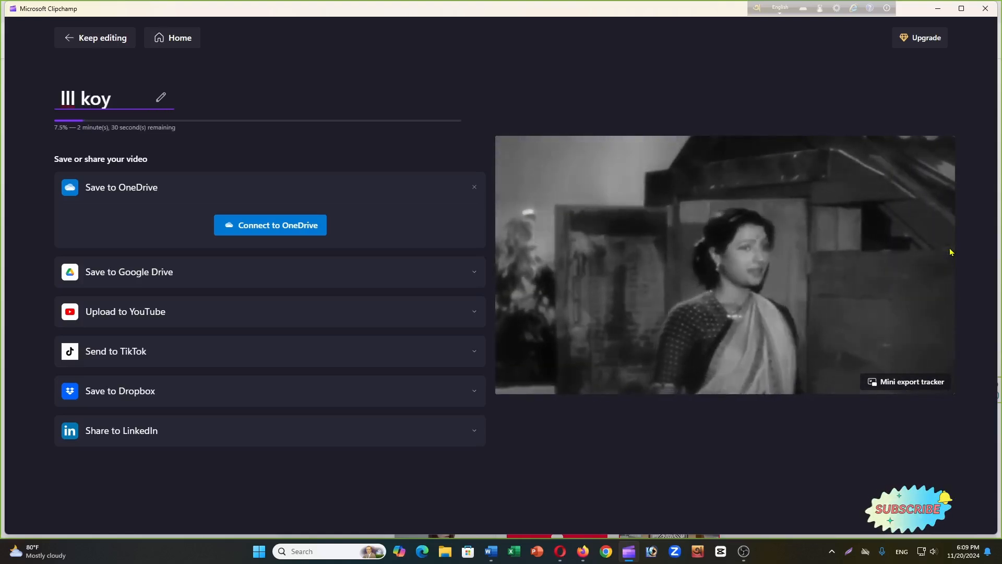
{"action": "left_click", "coordinate": [342, 39]}
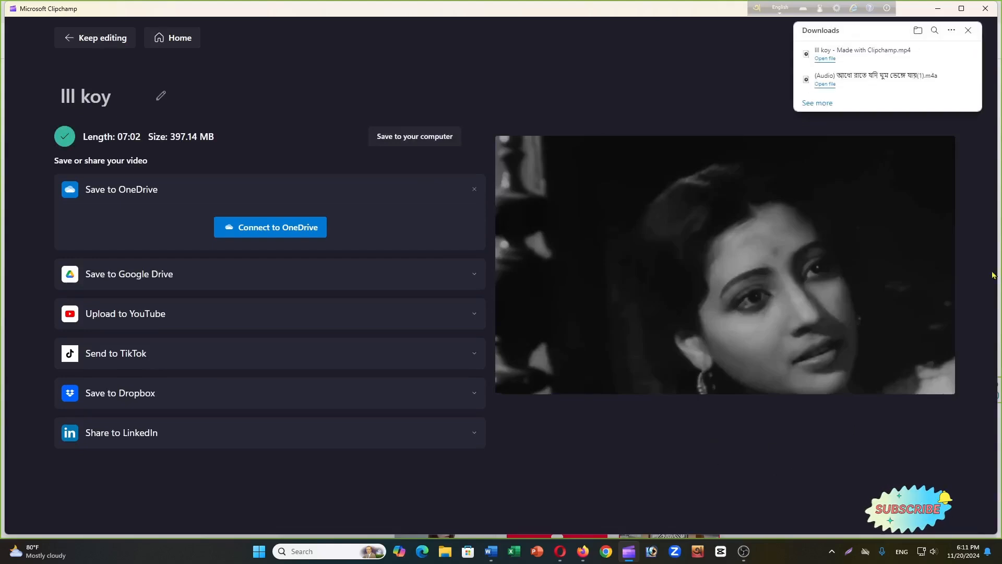
- Minimize the open windows and play the exported video "lll koy - Made with Clipchamp" from the Downloads folder in Media Player
{"action": "left_click", "coordinate": [969, 33]}
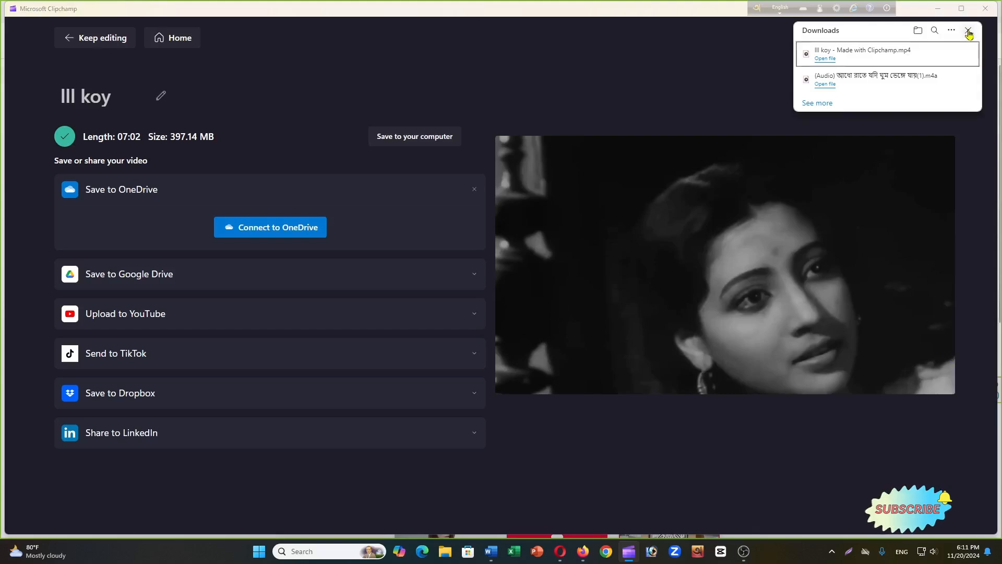
{"action": "left_click", "coordinate": [938, 9]}
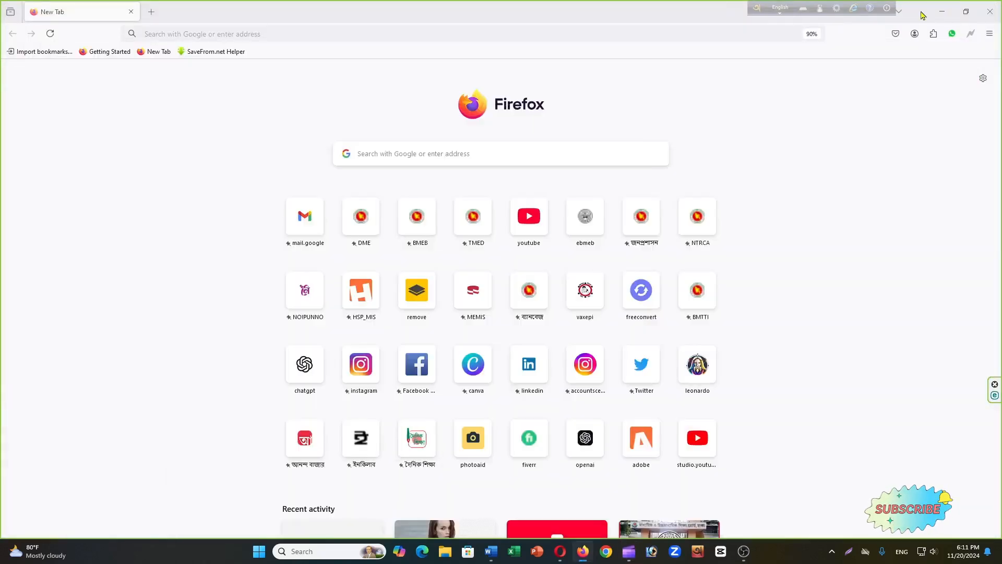
{"action": "left_click", "coordinate": [939, 10]}
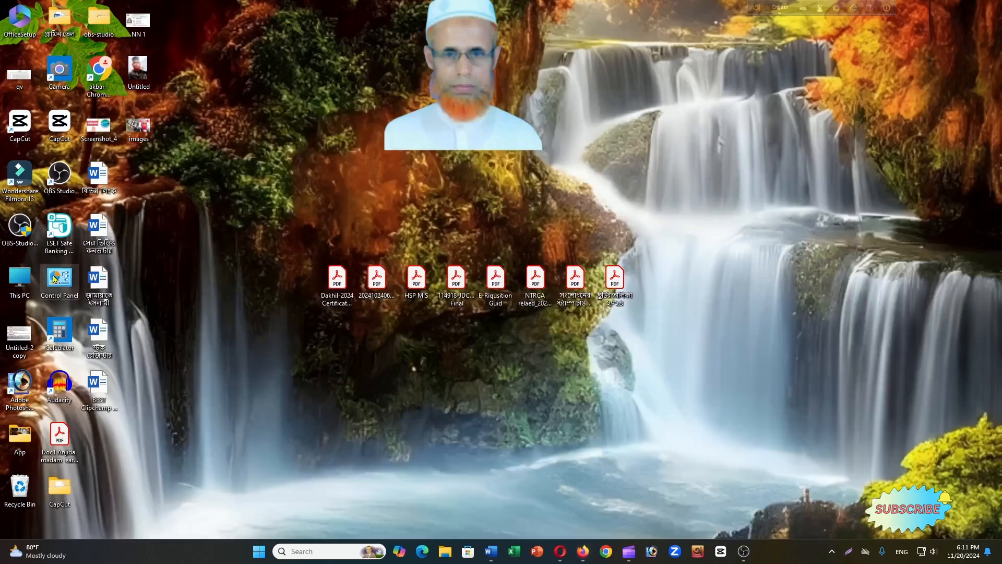
{"action": "double_click", "coordinate": [22, 284]}
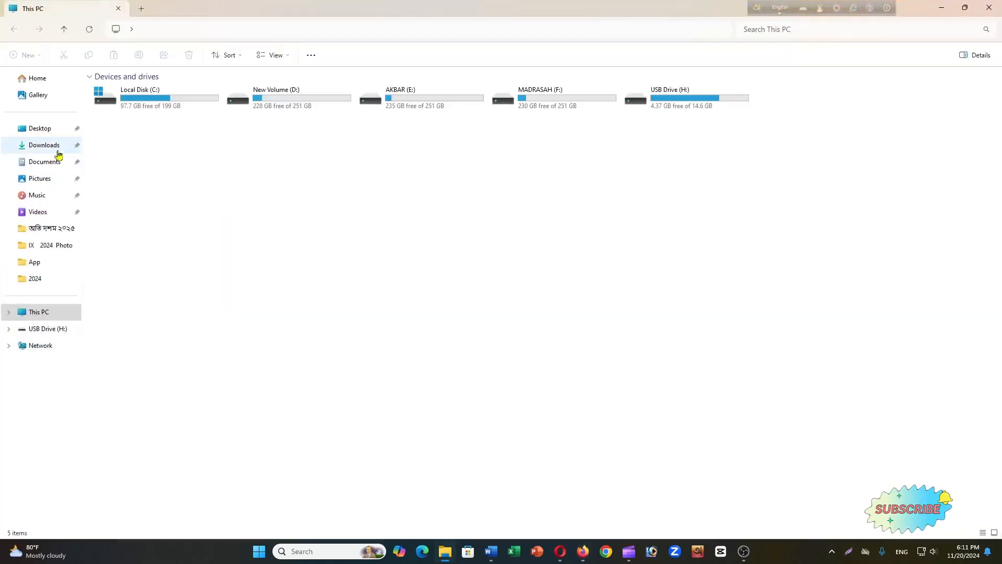
{"action": "left_click", "coordinate": [53, 150]}
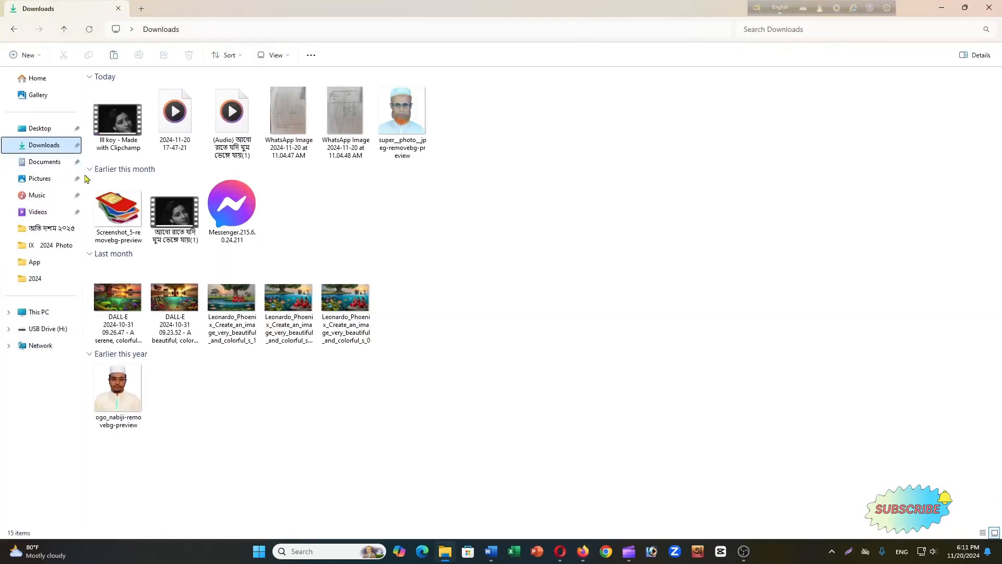
{"action": "double_click", "coordinate": [115, 128]}
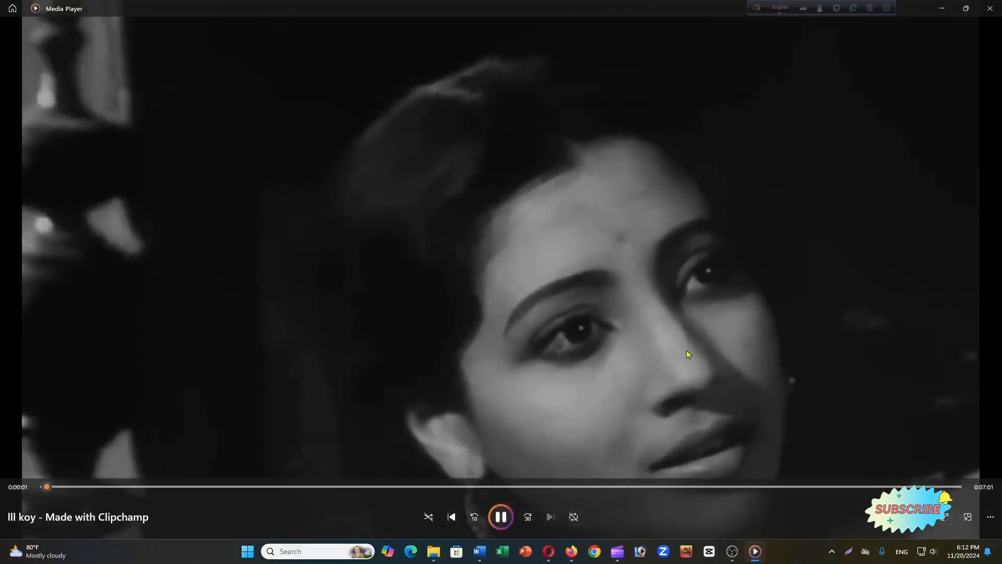
- Skip forward through the exported video in 30-second jumps to about 2:43 to check the overlaid image and sticker
{"action": "left_click", "coordinate": [526, 518]}
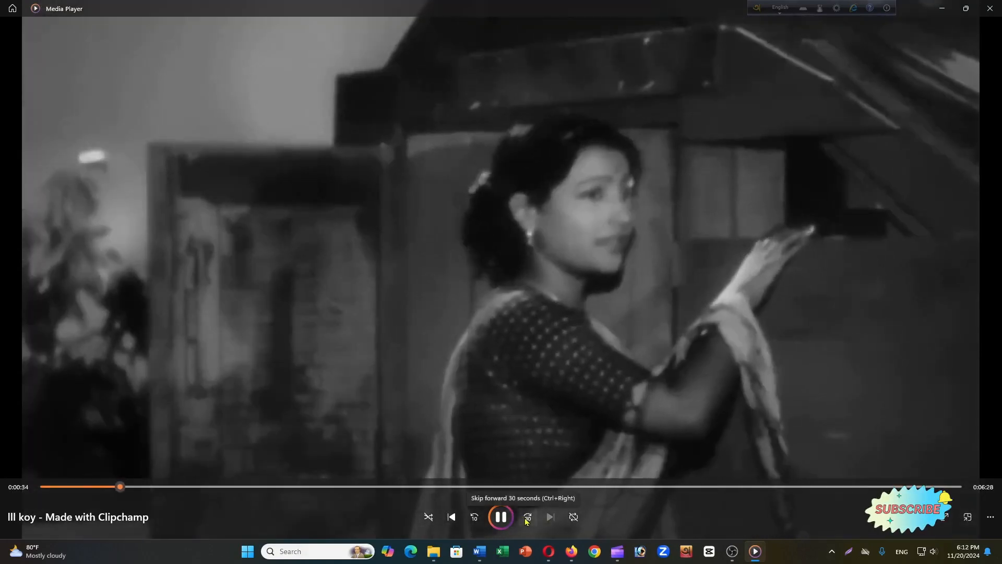
{"action": "left_click", "coordinate": [527, 518]}
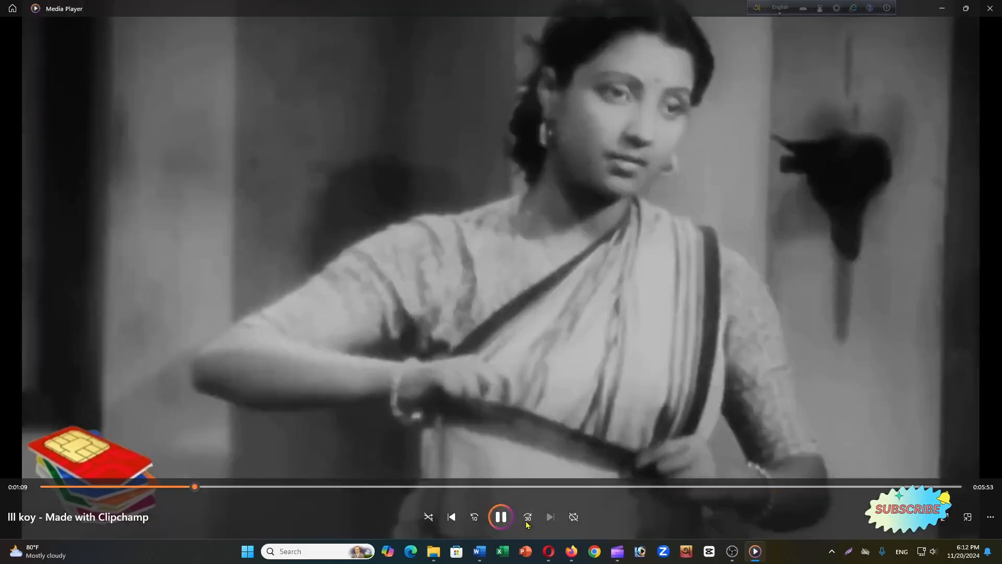
{"action": "left_click", "coordinate": [527, 522]}
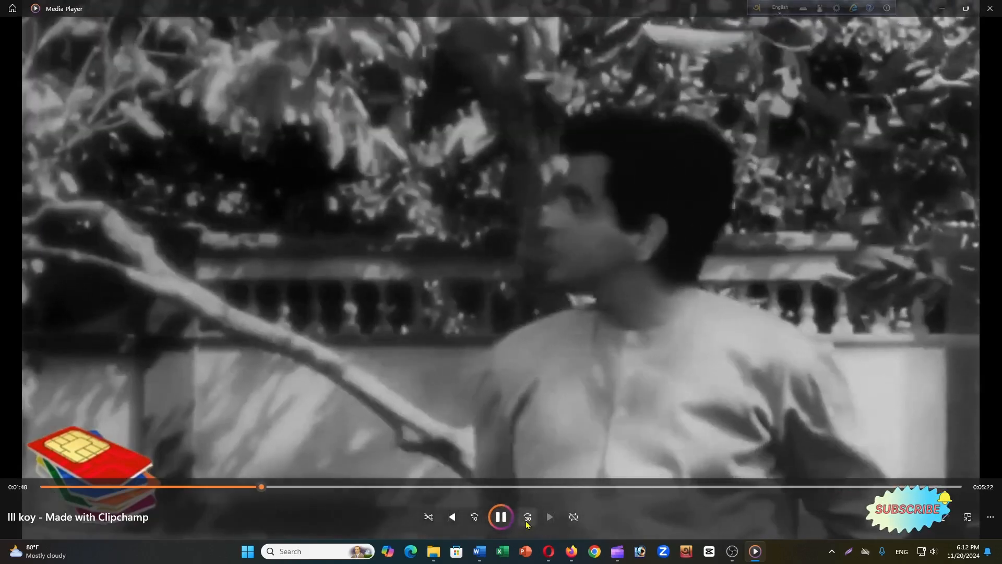
{"action": "left_click", "coordinate": [527, 522]}
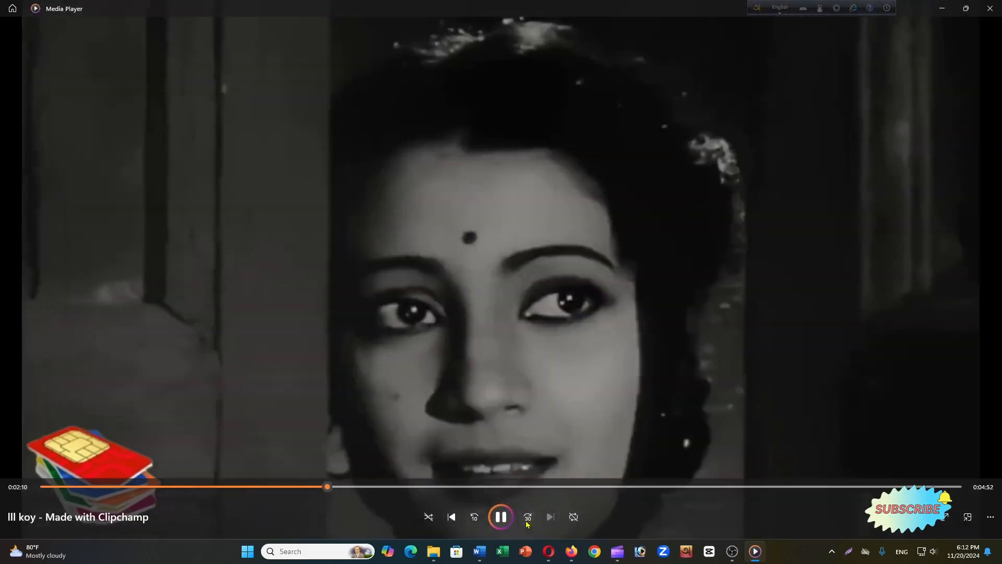
{"action": "left_click", "coordinate": [527, 522]}
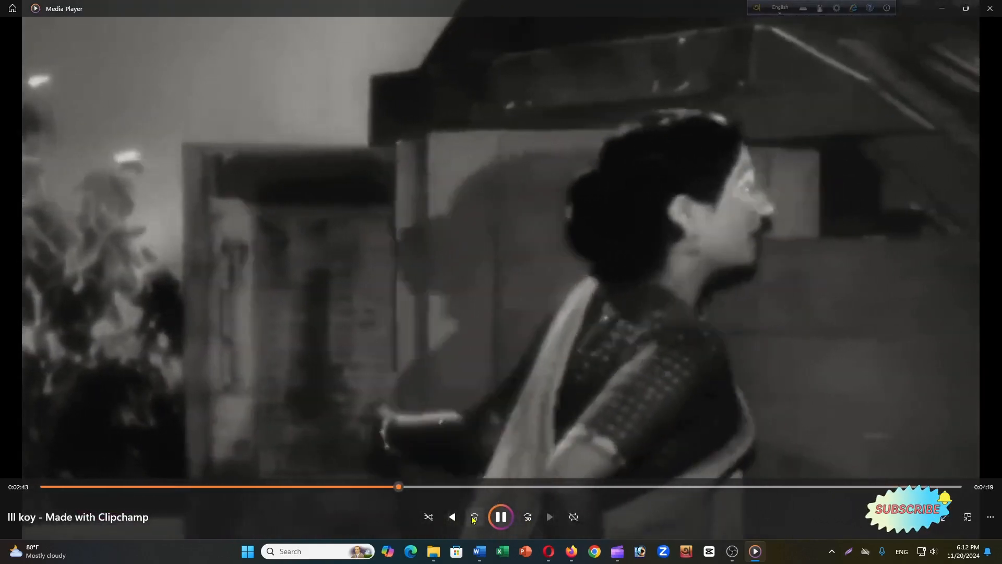
- Go back through the video in three 10-second jumps and move playback to about 1:16 to review the overlays again
{"action": "left_click", "coordinate": [472, 516]}
{"action": "left_click", "coordinate": [472, 516]}
{"action": "left_click", "coordinate": [472, 517]}
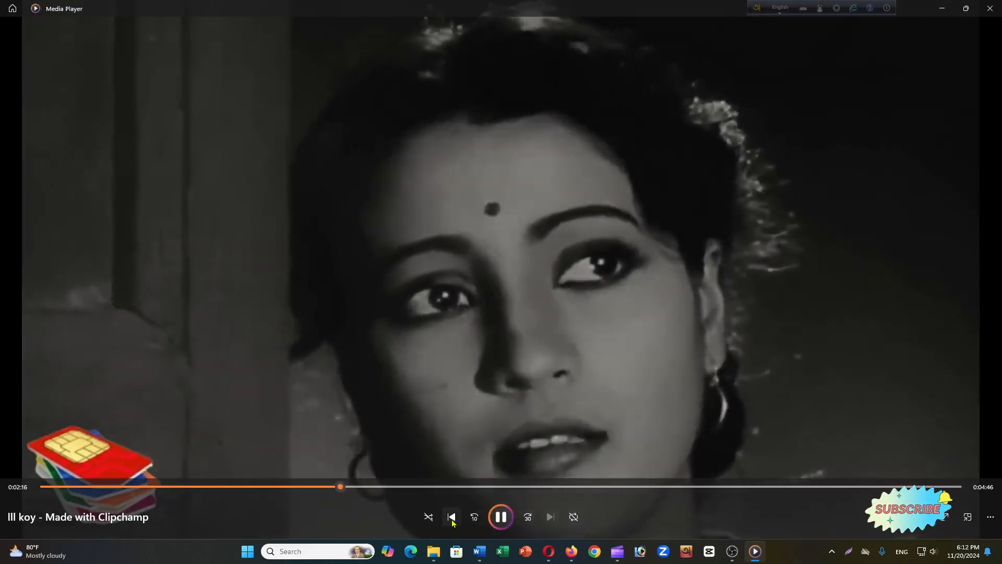
{"action": "left_click", "coordinate": [208, 487]}
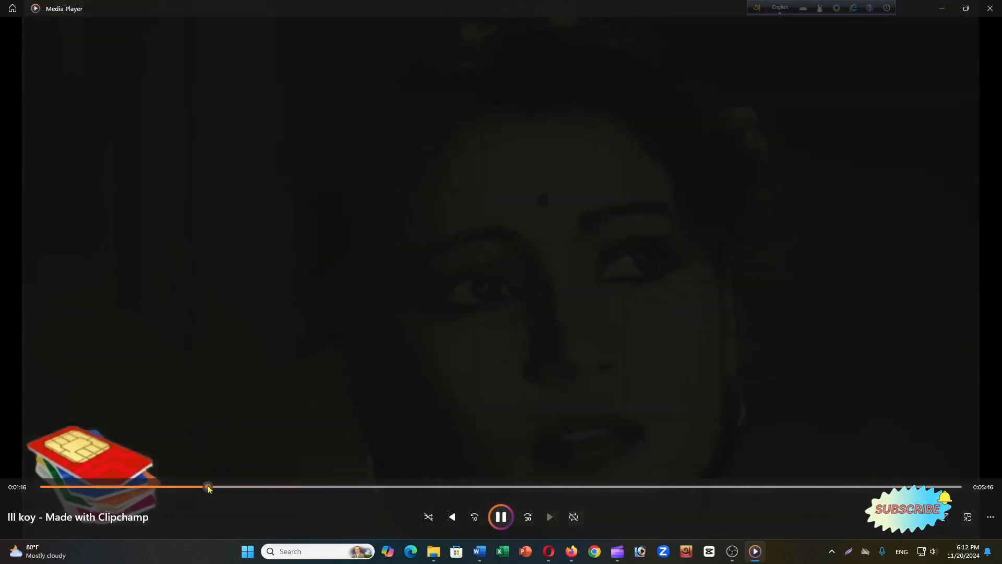